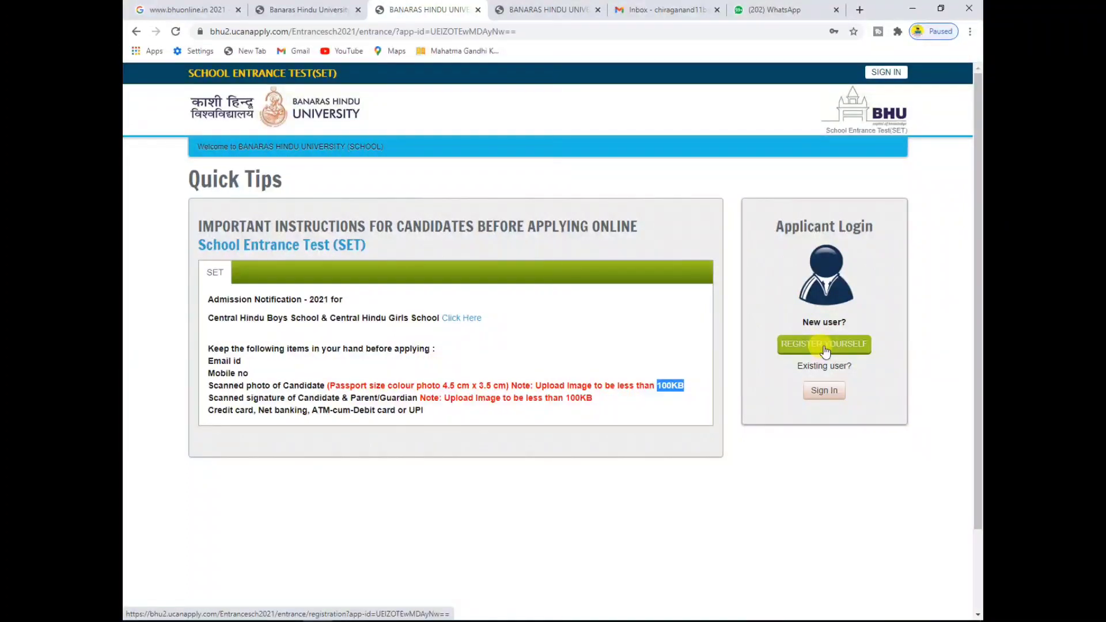
# Step: Dismiss the Sign In box and switch to the fourth tab with the blank Registration form
pyautogui.click(824, 391)
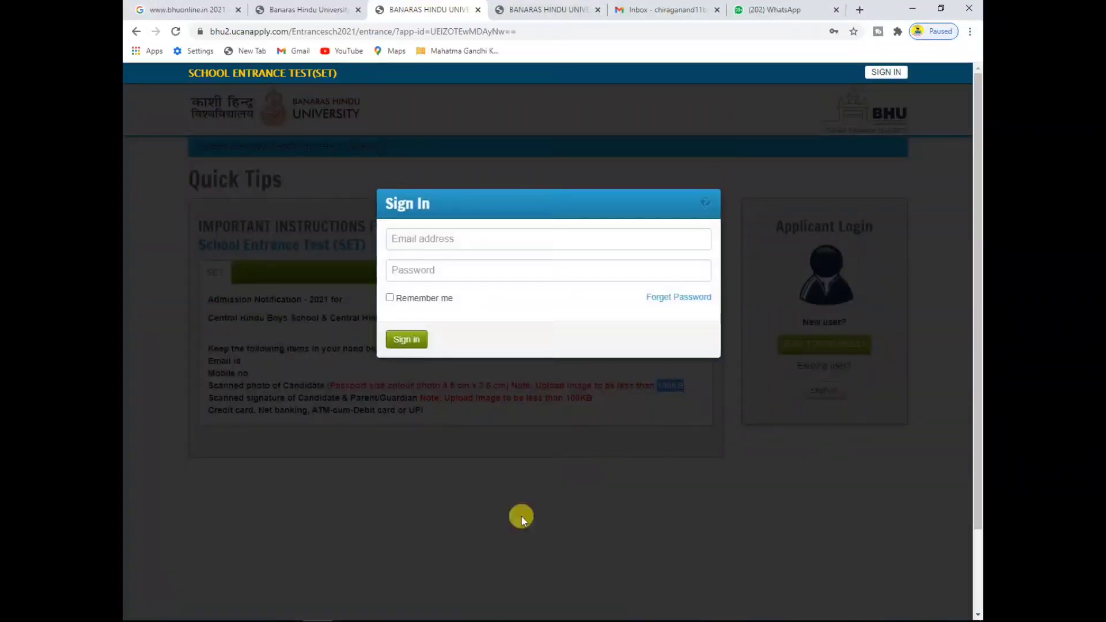
pyautogui.click(516, 523)
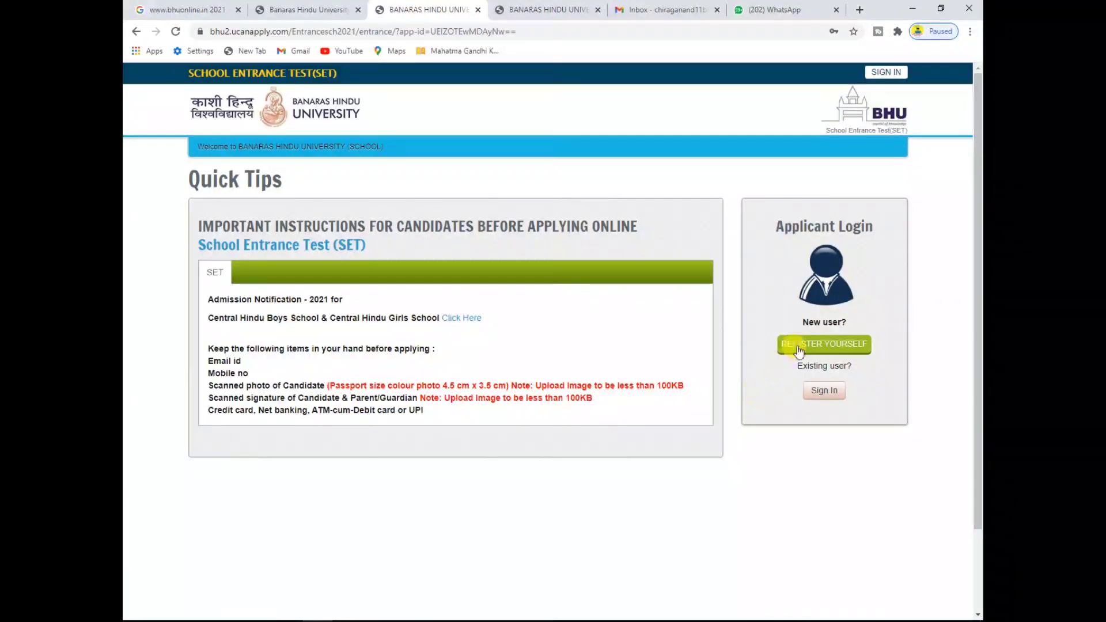
pyautogui.click(561, 6)
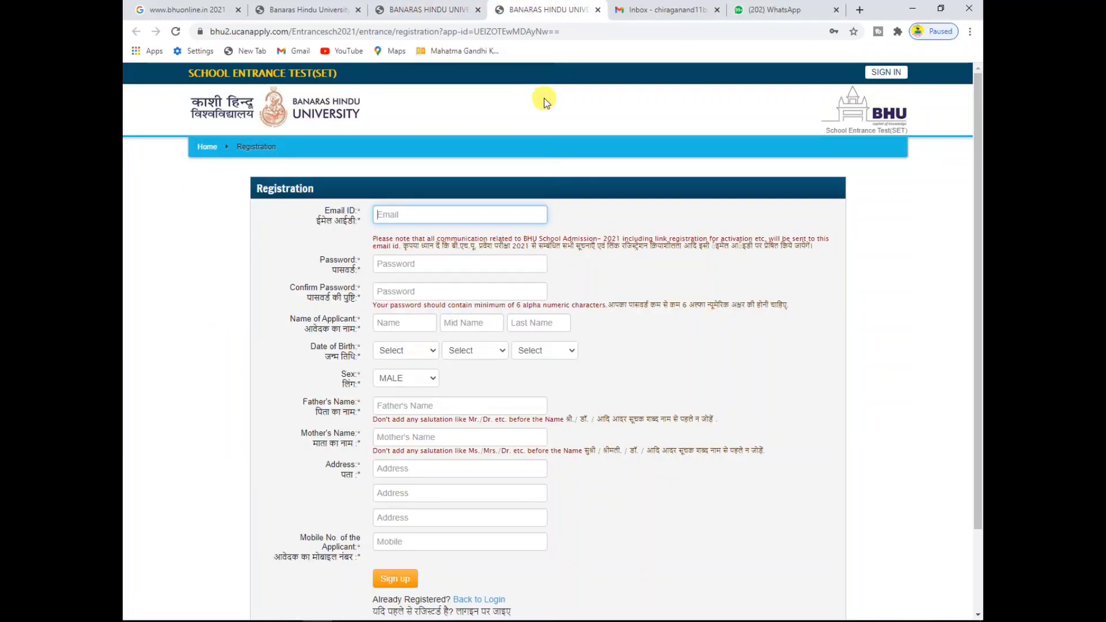
# Step: Enter the applicant's e-mail address in the Email ID field
pyautogui.moveTo(977, 198); pyautogui.dragTo(978, 212)
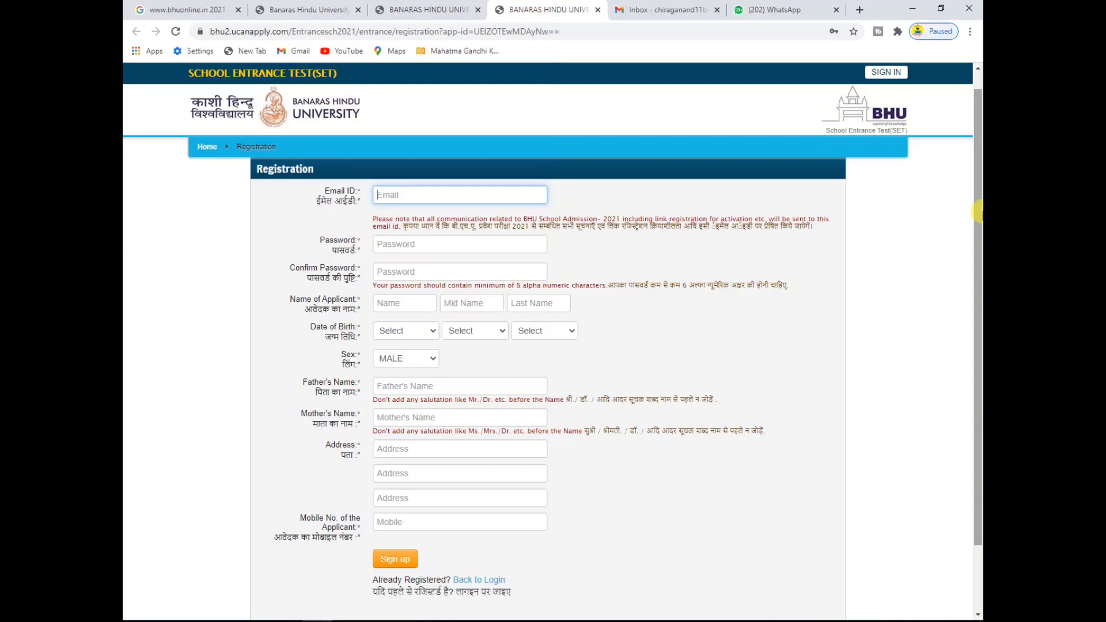
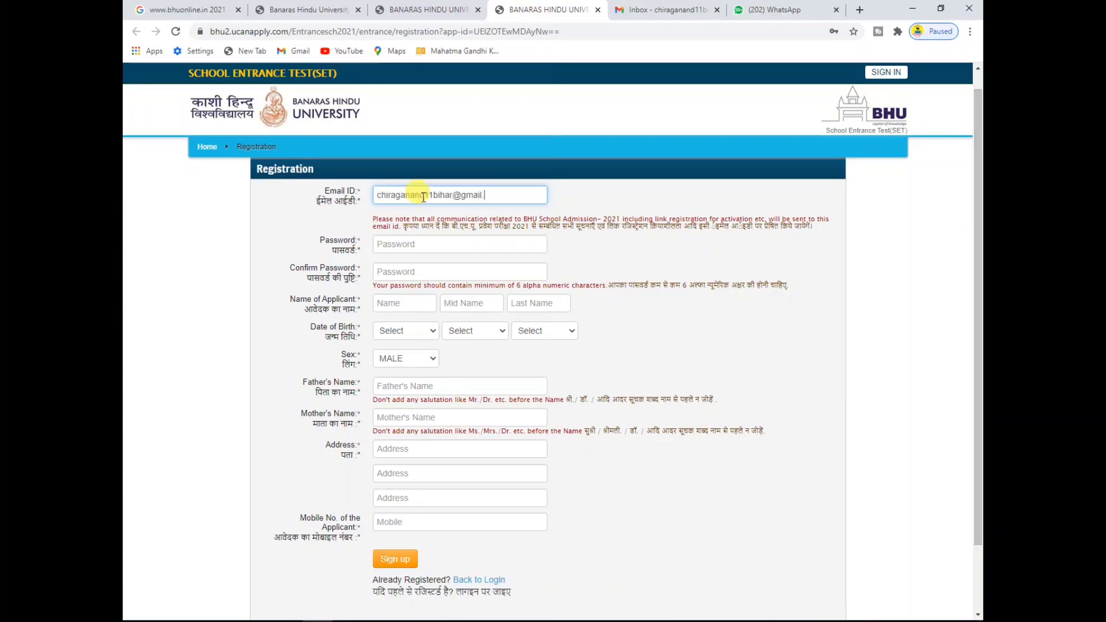
pyautogui.click(596, 195)
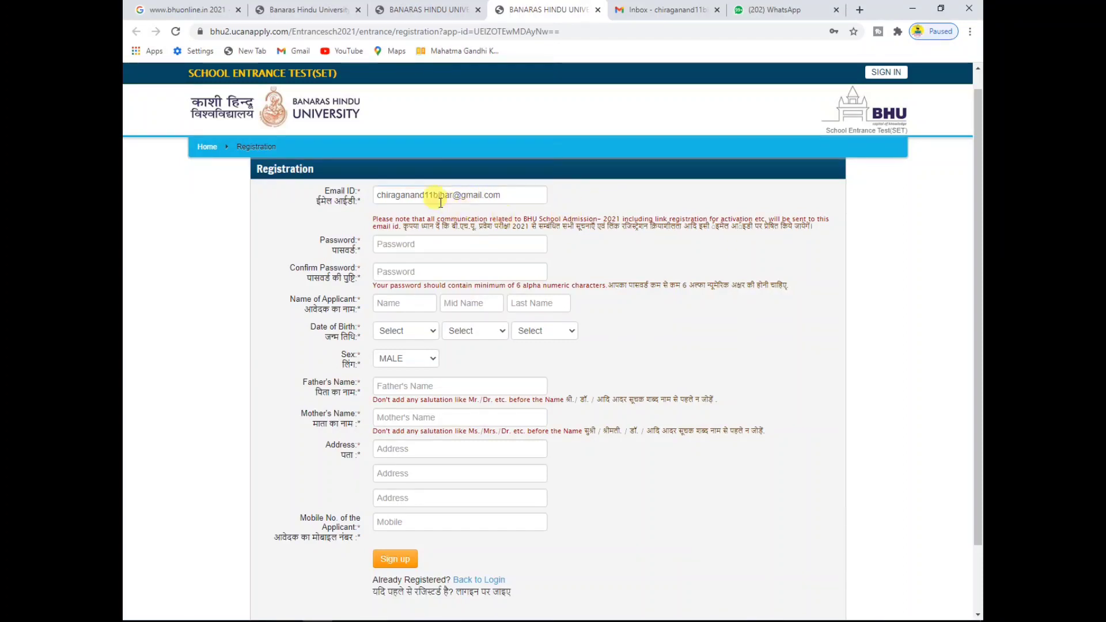
# Step: Enter the account password in Password and Confirm Password, correcting a mistyped confirmation
pyautogui.click(408, 245)
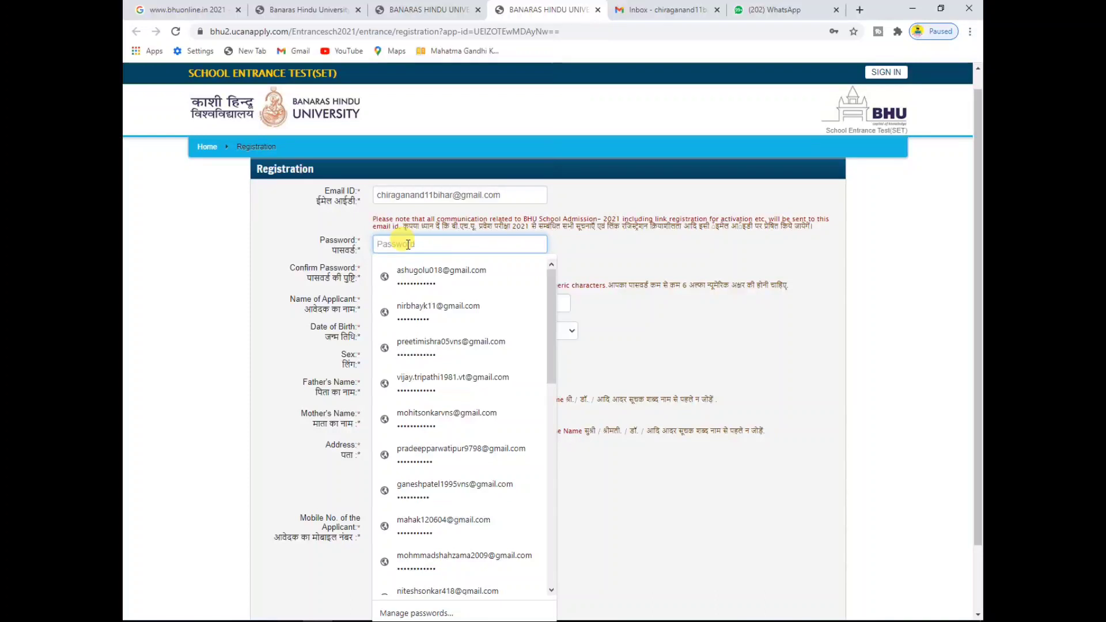
pyautogui.write('abcd')
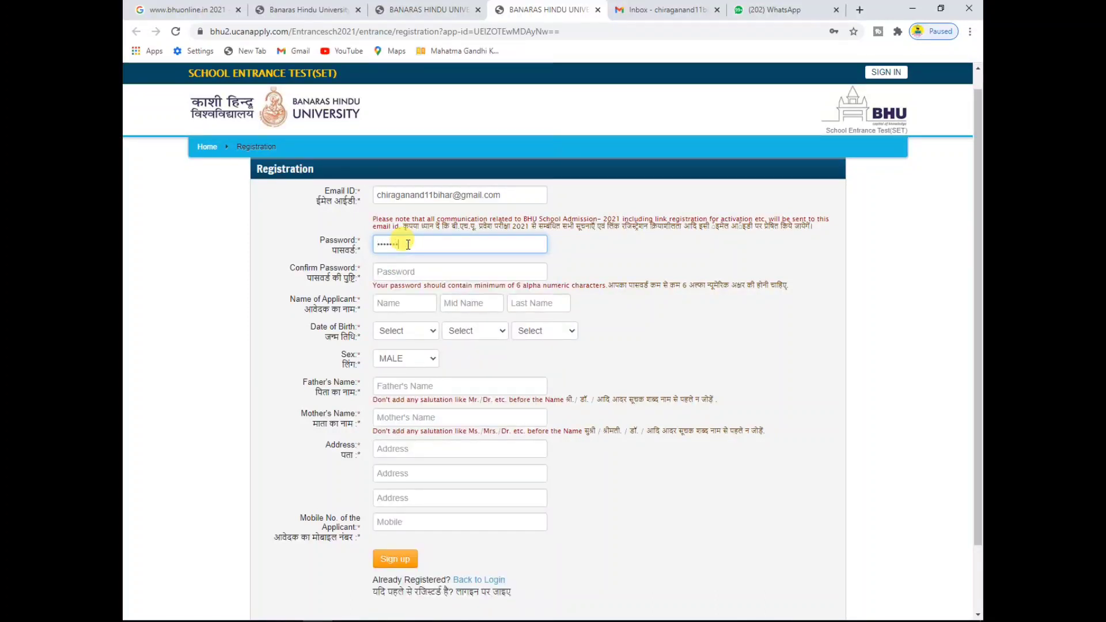
pyautogui.write('efg')
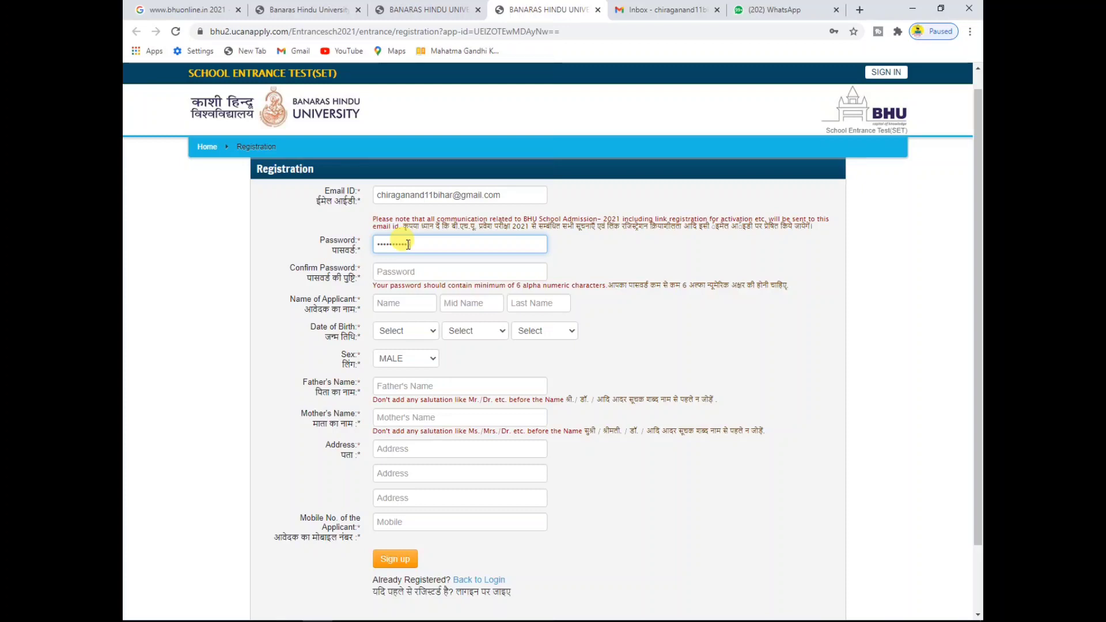
pyautogui.click(410, 269)
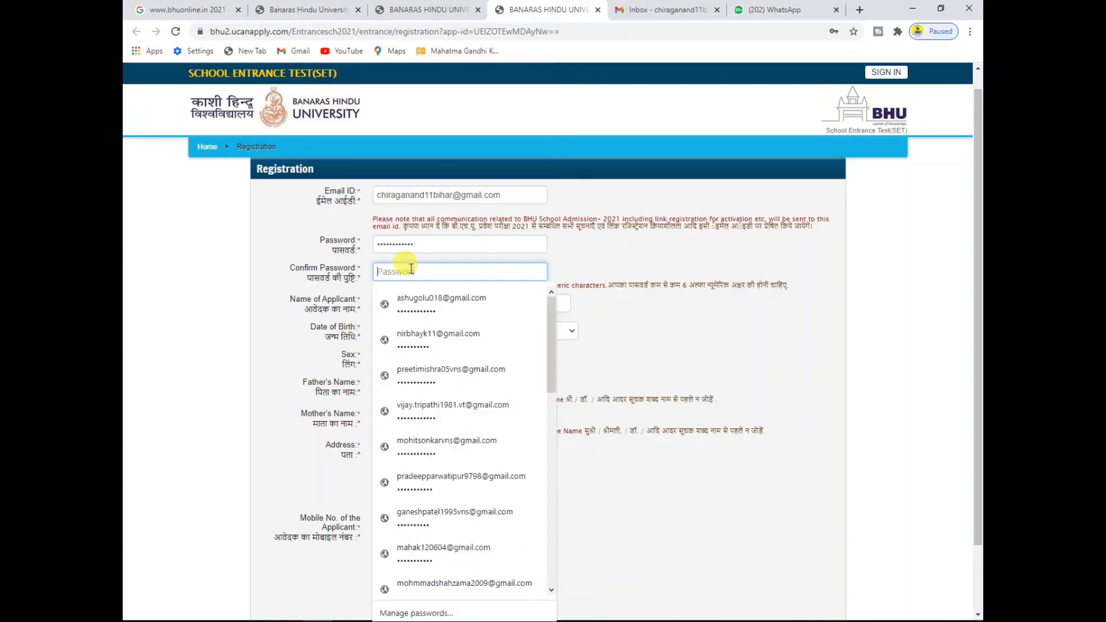
pyautogui.write('•••••')
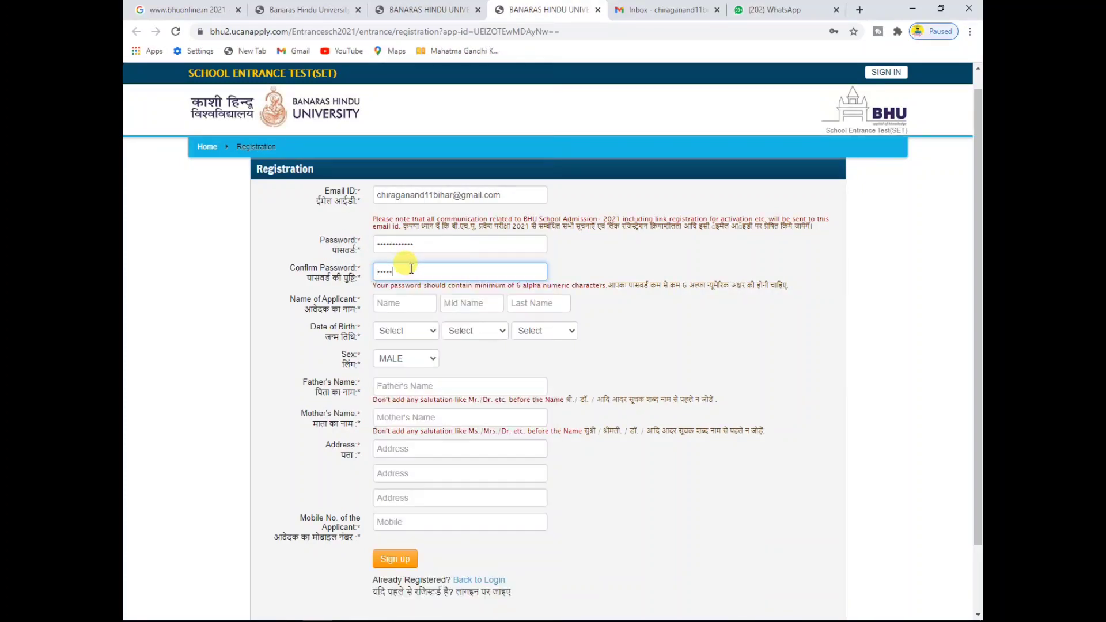
pyautogui.write('••••')
pyautogui.press('BackSpace')
pyautogui.press('BackSpace')
pyautogui.press('BackSpace')
pyautogui.press('BackSpace')
pyautogui.press('BackSpace')
pyautogui.press('BackSpace')
pyautogui.press('BackSpace')
pyautogui.press('BackSpace')
pyautogui.press('BackSpace')
pyautogui.write('••••')
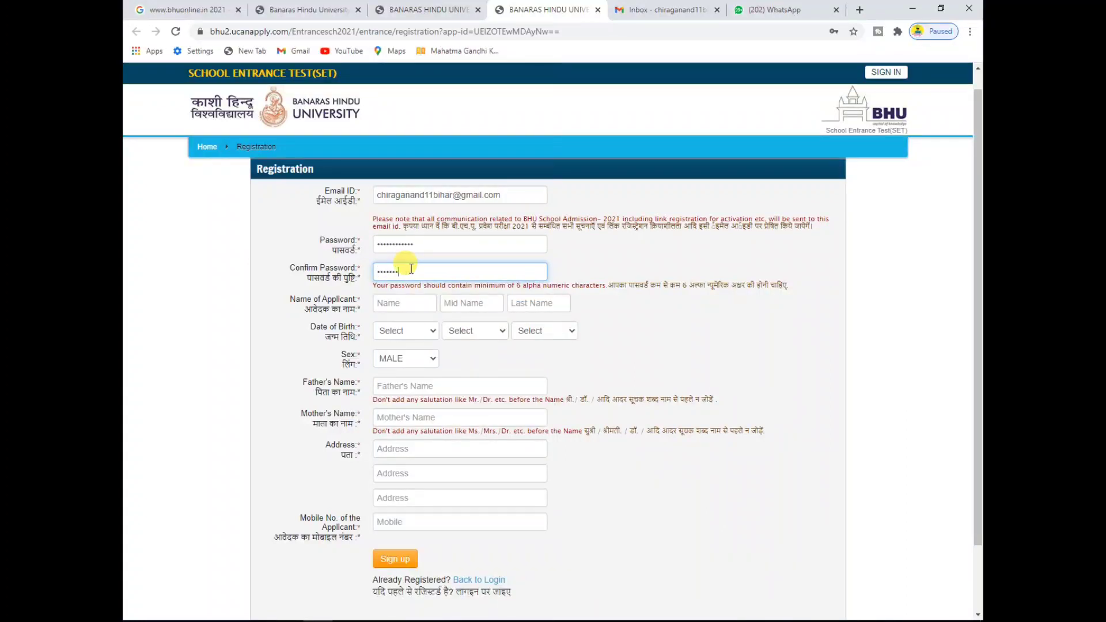
pyautogui.write('•••')
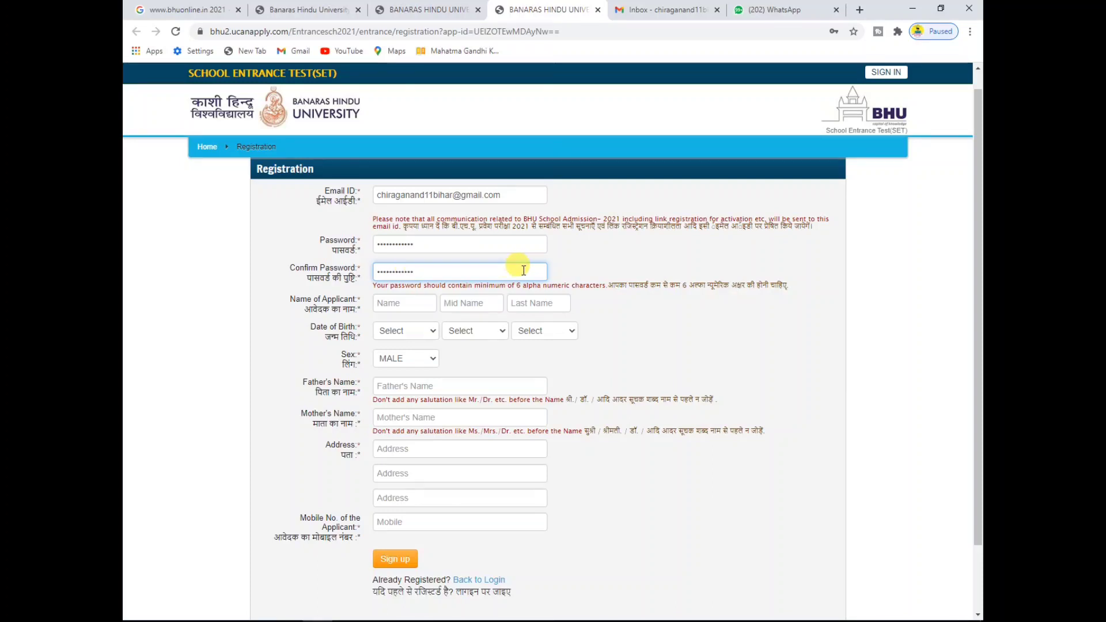
pyautogui.click(582, 258)
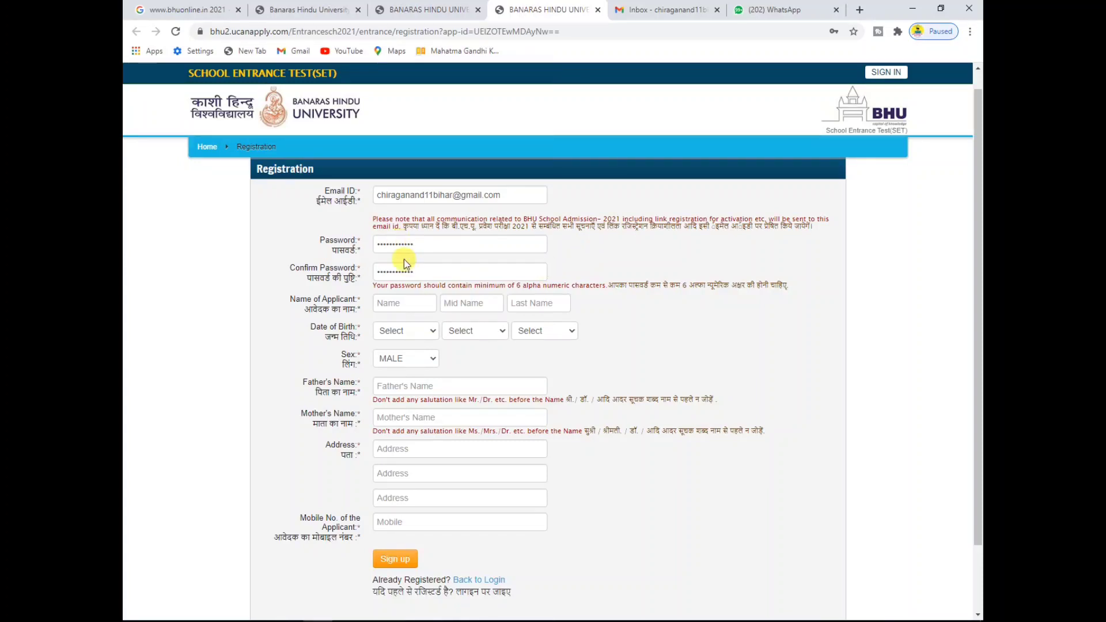
# Step: Fill the applicant's first and last name from saved autofill suggestions
pyautogui.click(404, 301)
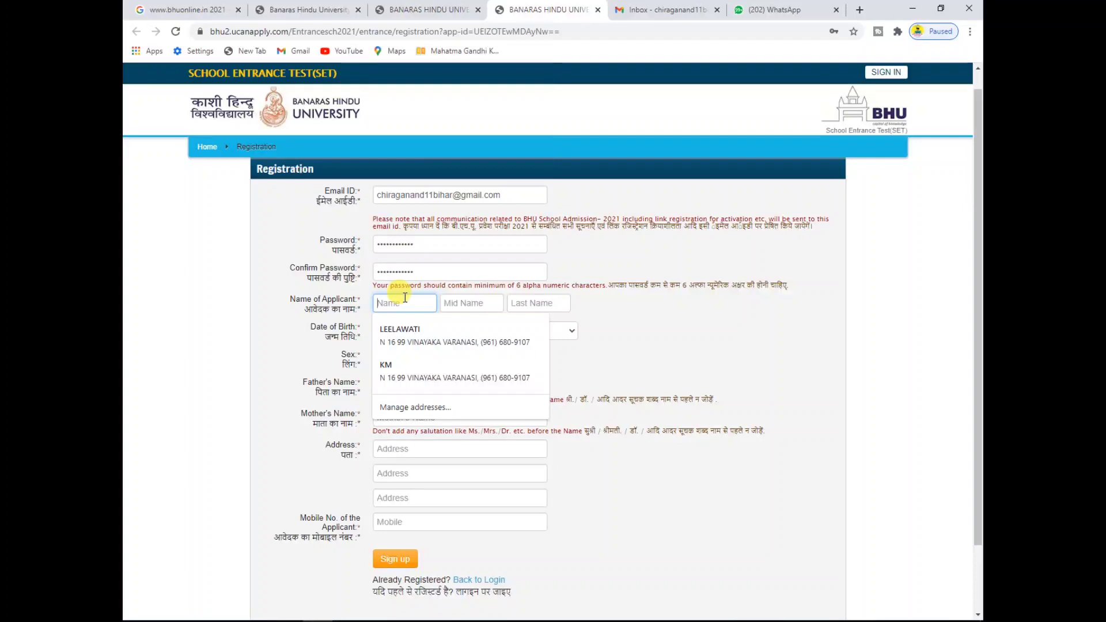
pyautogui.write('CH')
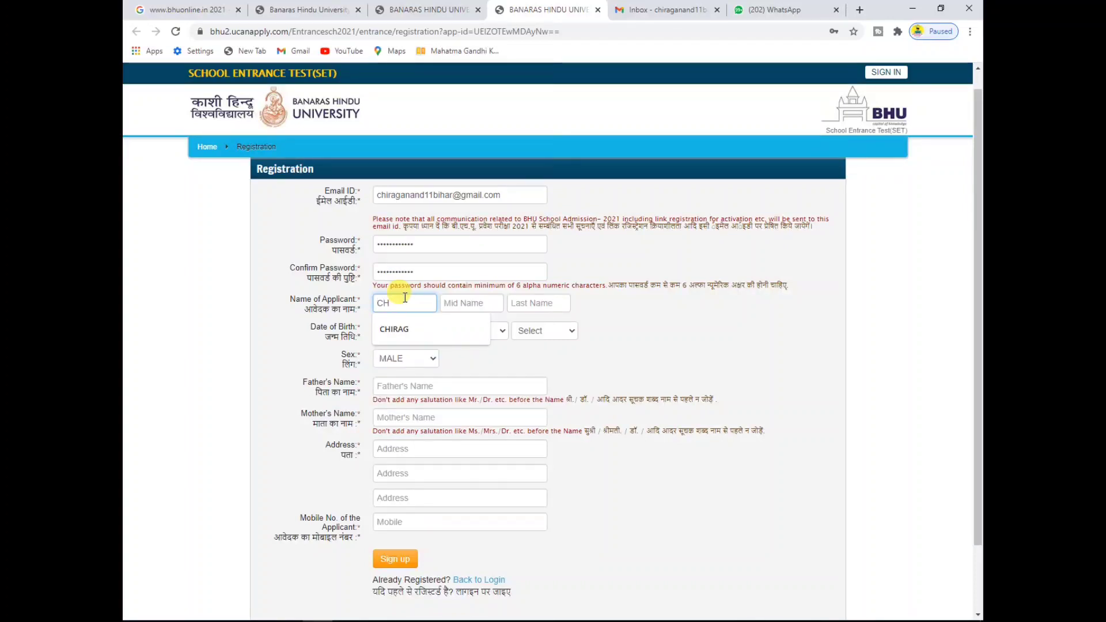
pyautogui.click(403, 328)
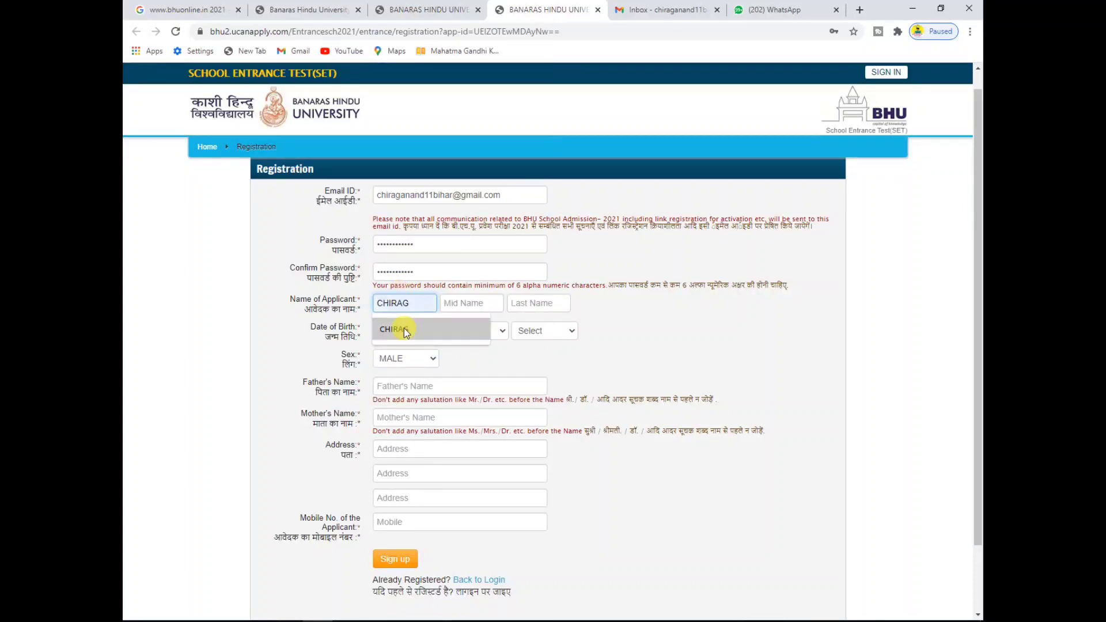
pyautogui.click(519, 308)
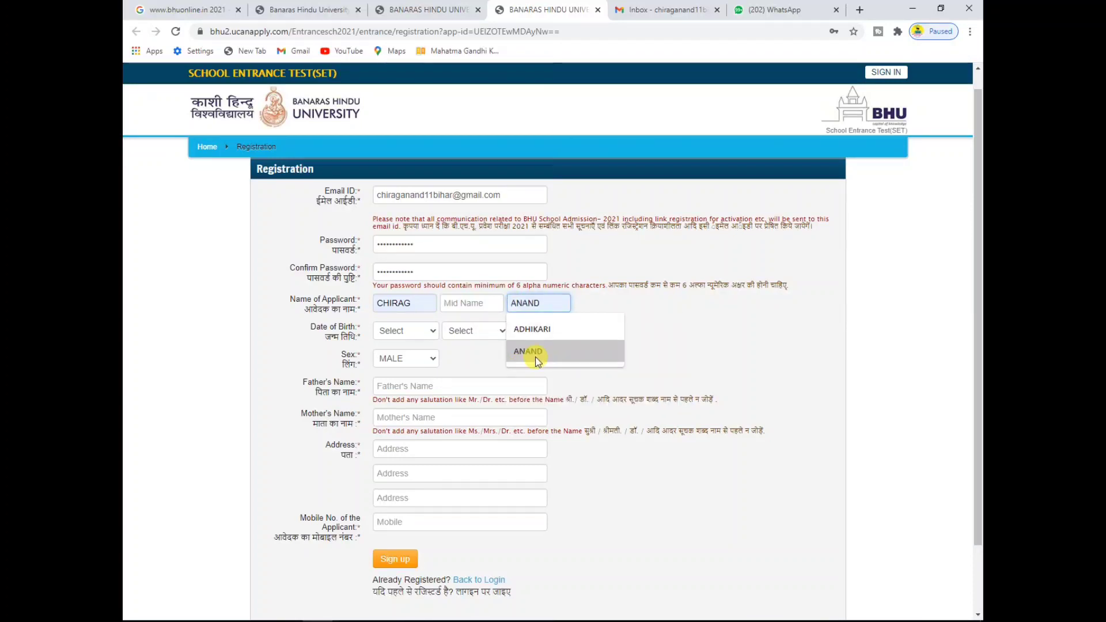
pyautogui.click(534, 356)
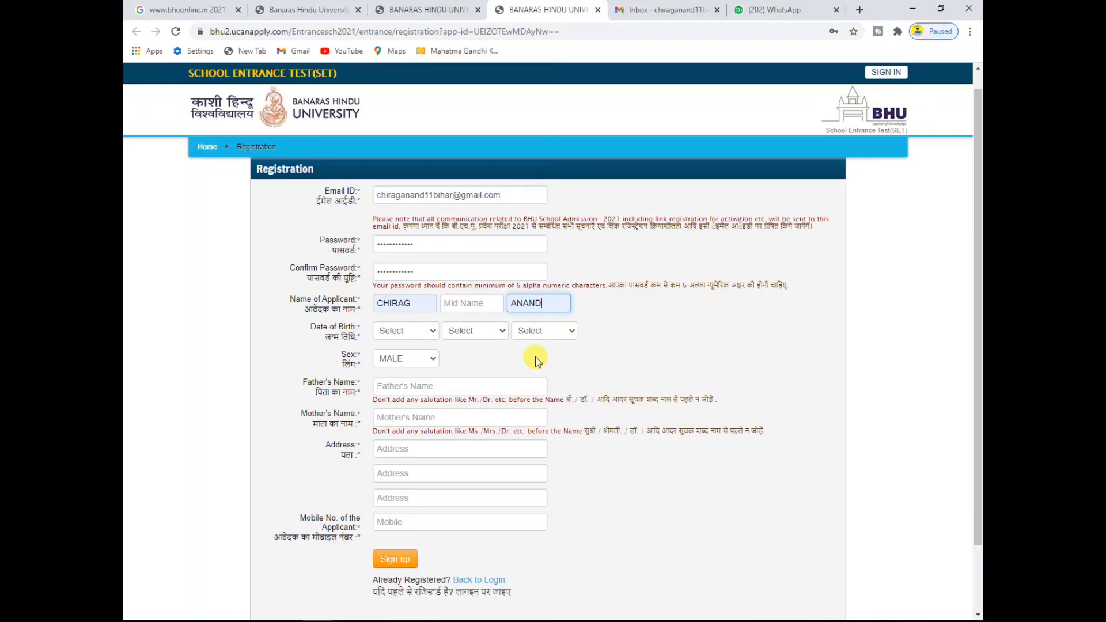
# Step: Set Date of Birth to 05 / July / 2011 and keep Sex as MALE
pyautogui.click(396, 330)
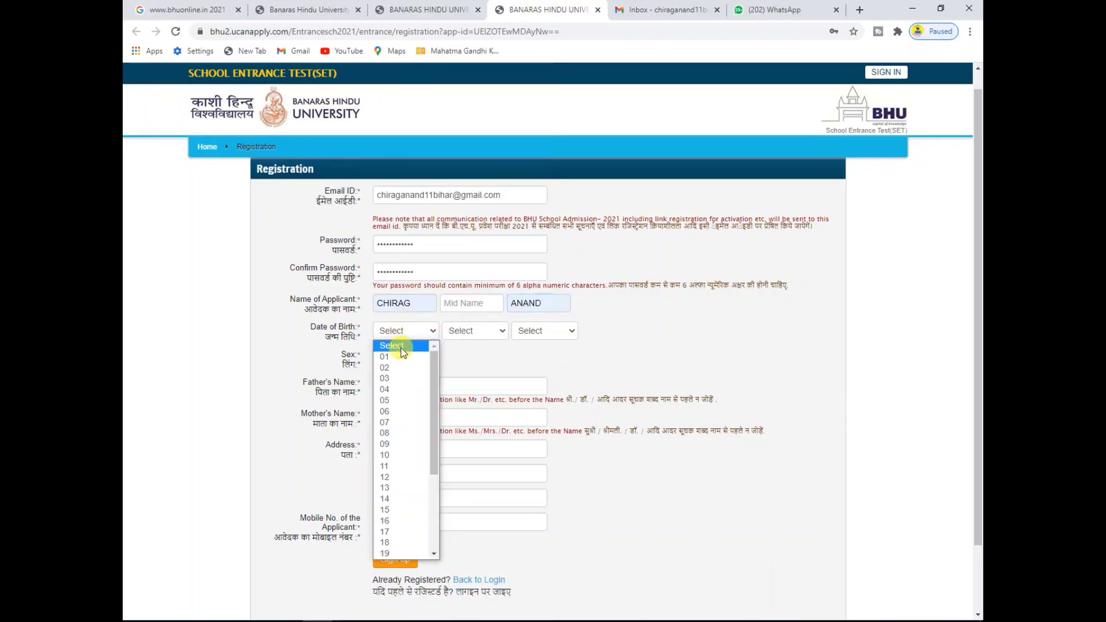
pyautogui.click(392, 399)
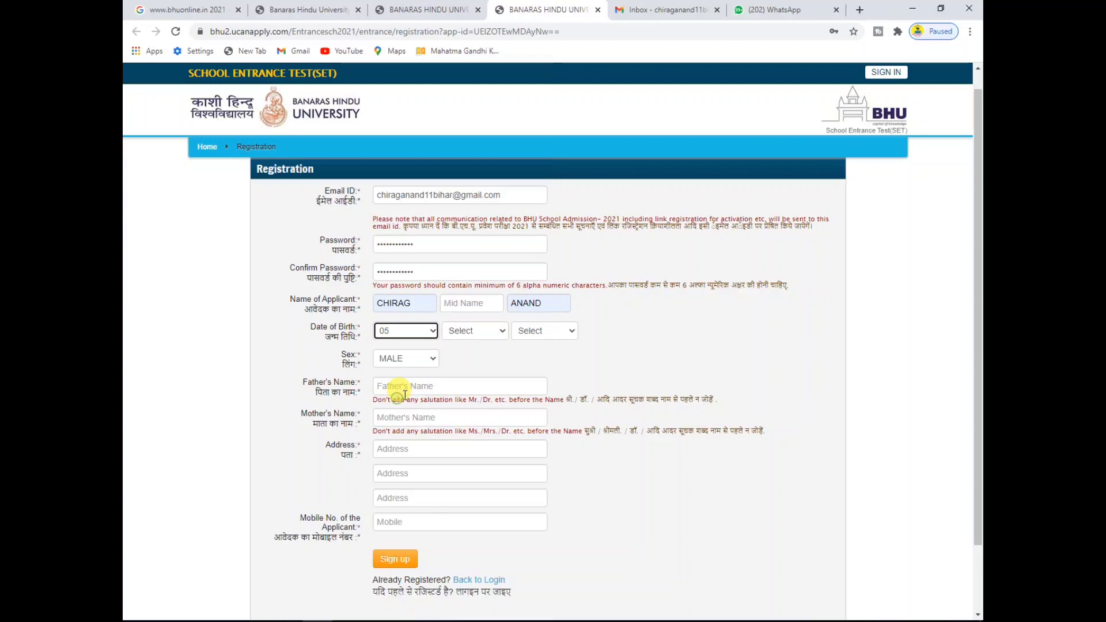
pyautogui.click(466, 333)
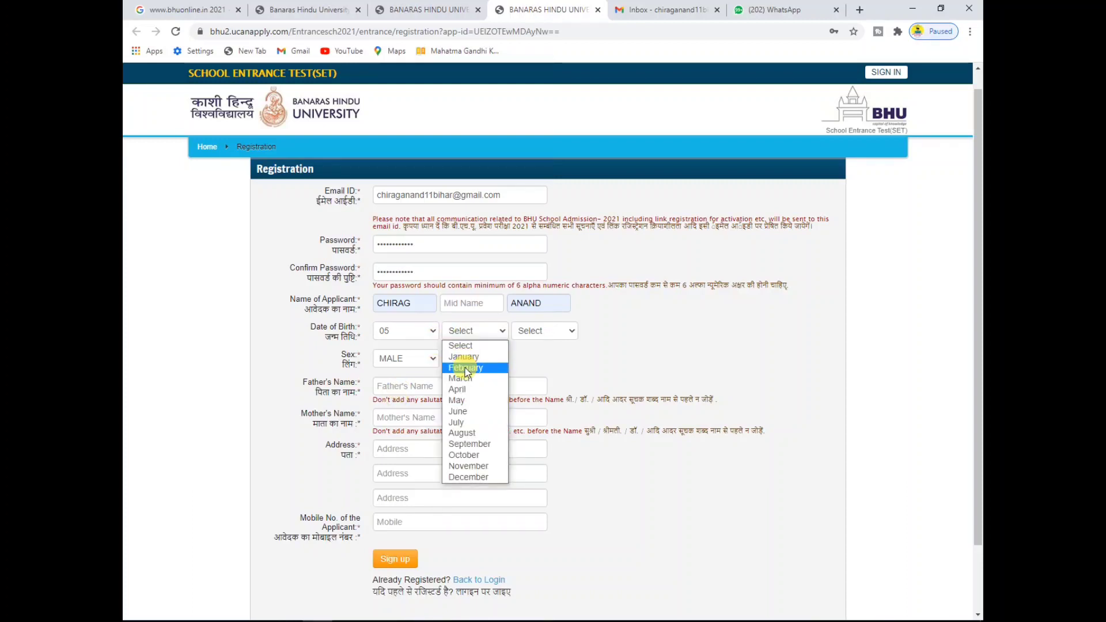
pyautogui.click(467, 424)
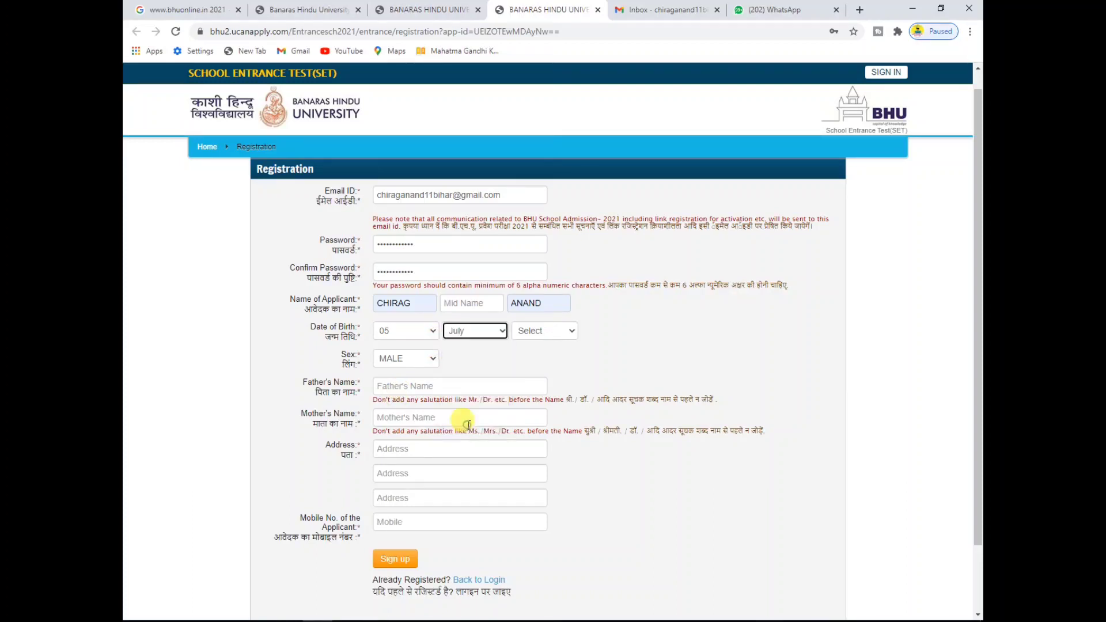
pyautogui.click(551, 330)
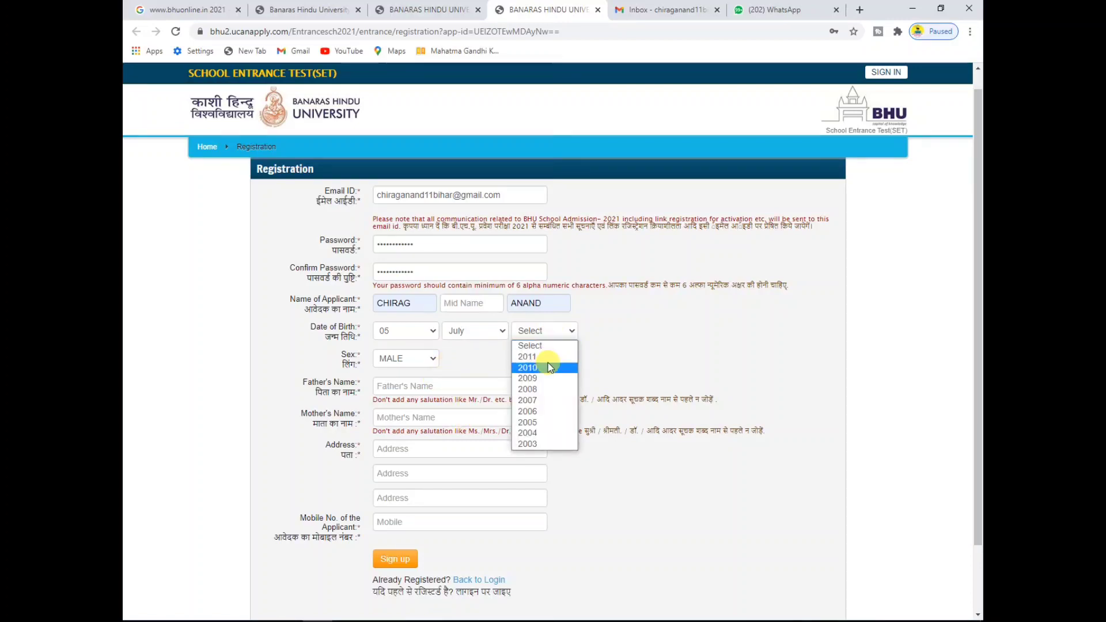
pyautogui.click(547, 356)
pyautogui.click(651, 342)
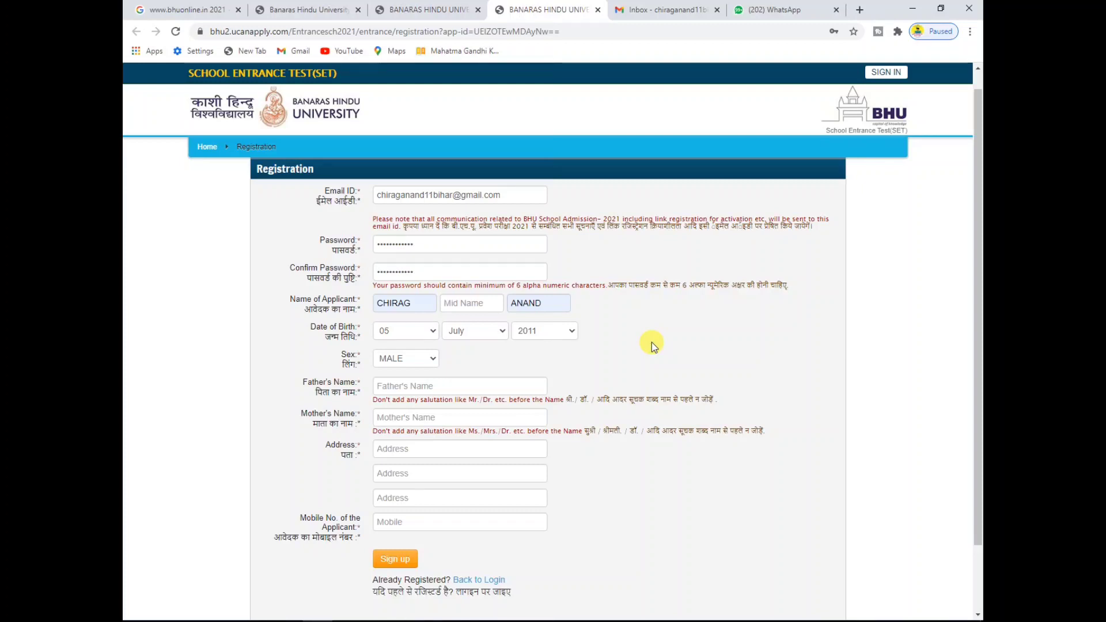
pyautogui.click(403, 361)
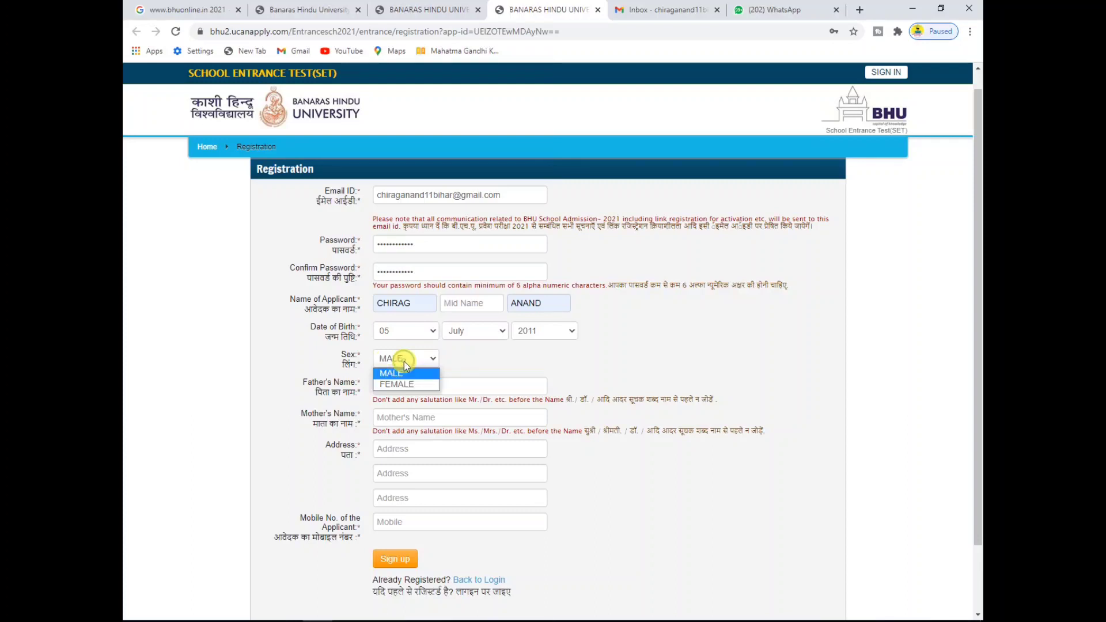
pyautogui.click(403, 361)
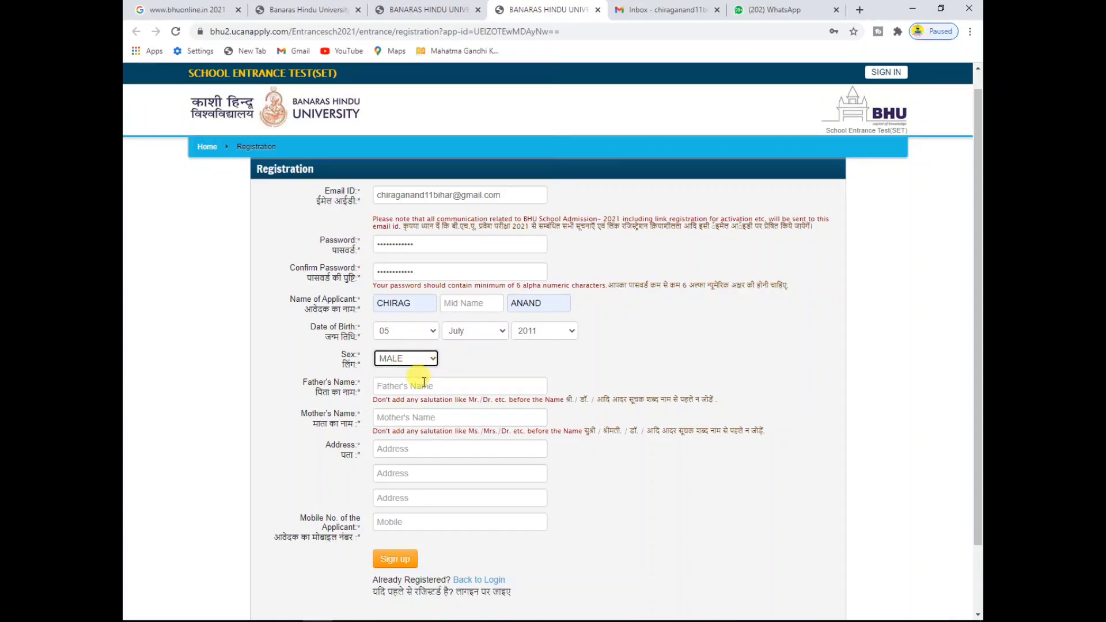
# Step: Fill Father's Name and Mother's Name from saved autofill suggestions, then move to the address field
pyautogui.scroll(-1, 424, 386)
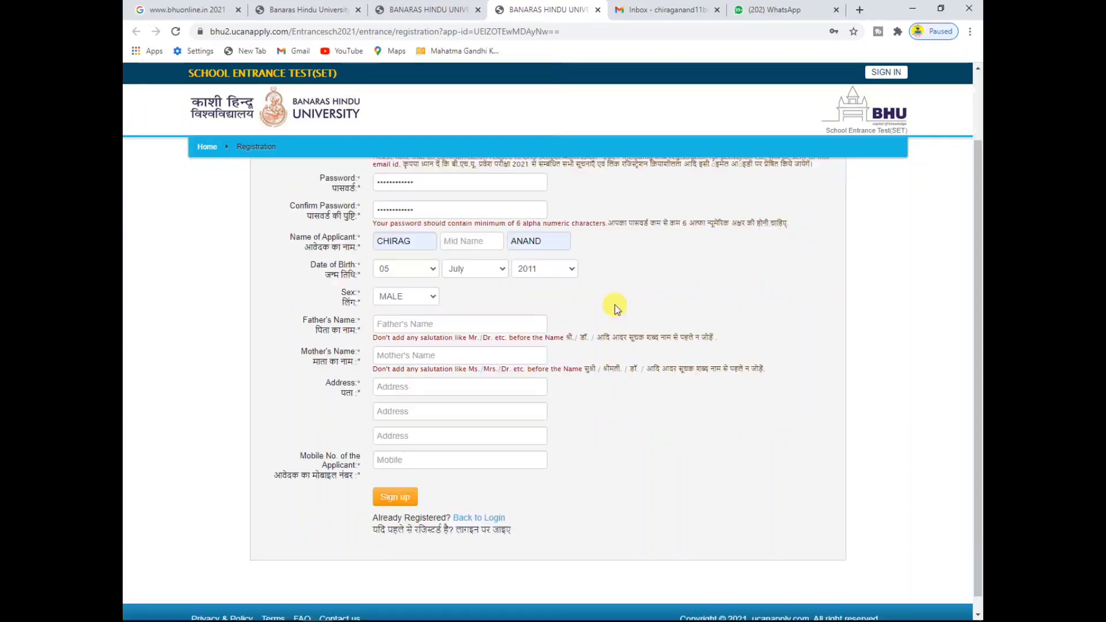
pyautogui.click(442, 323)
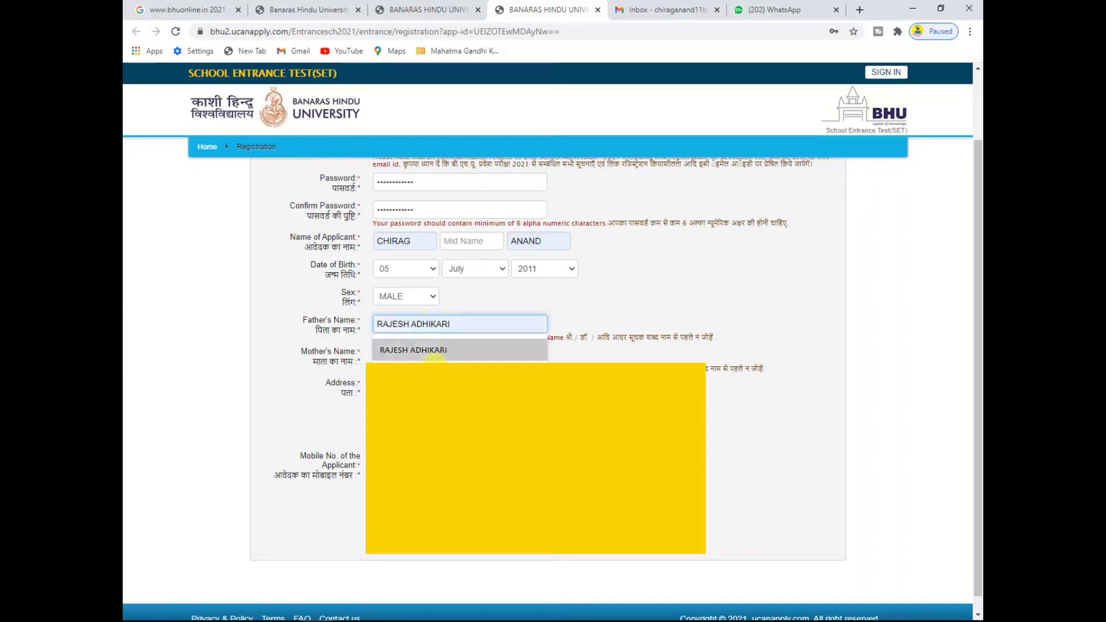
pyautogui.click(421, 350)
pyautogui.click(424, 354)
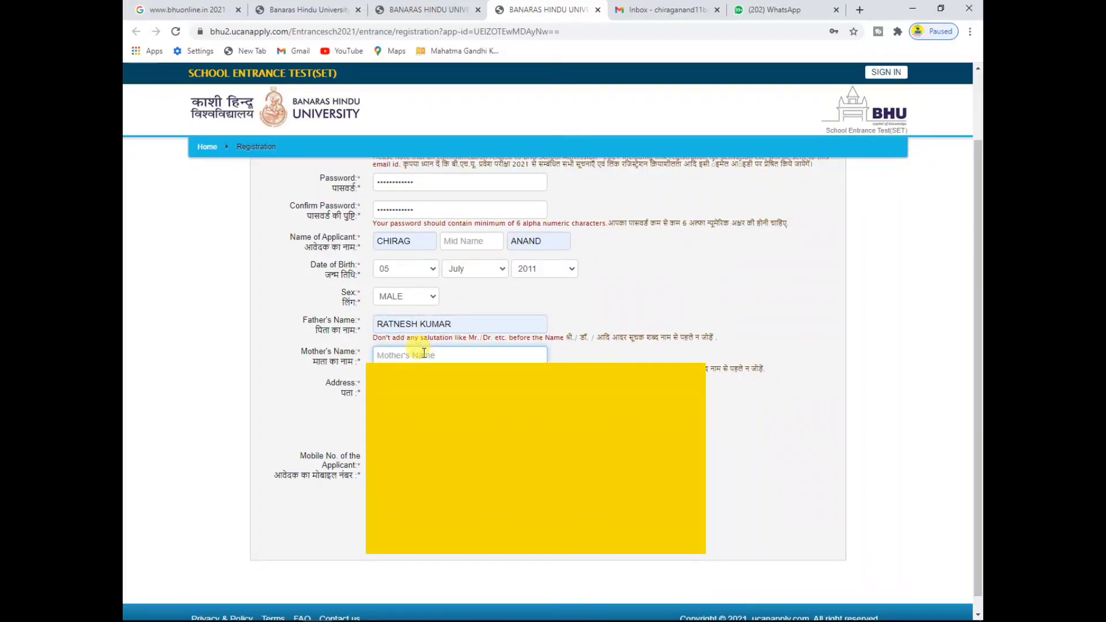
pyautogui.write('A')
pyautogui.press('Down')
pyautogui.press('Return')
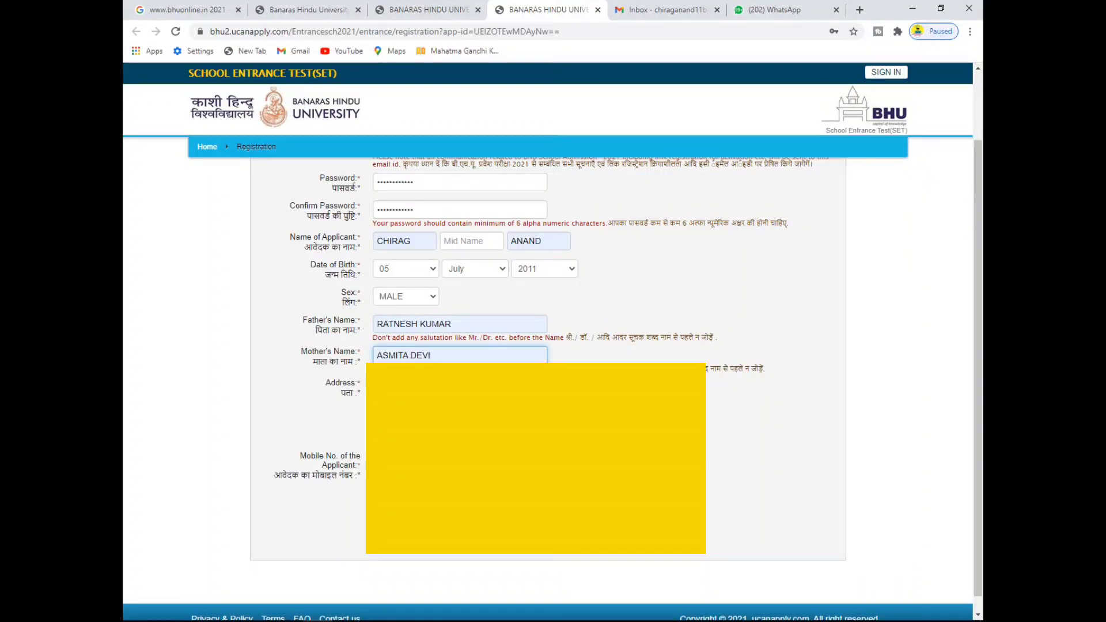
pyautogui.press('Tab')
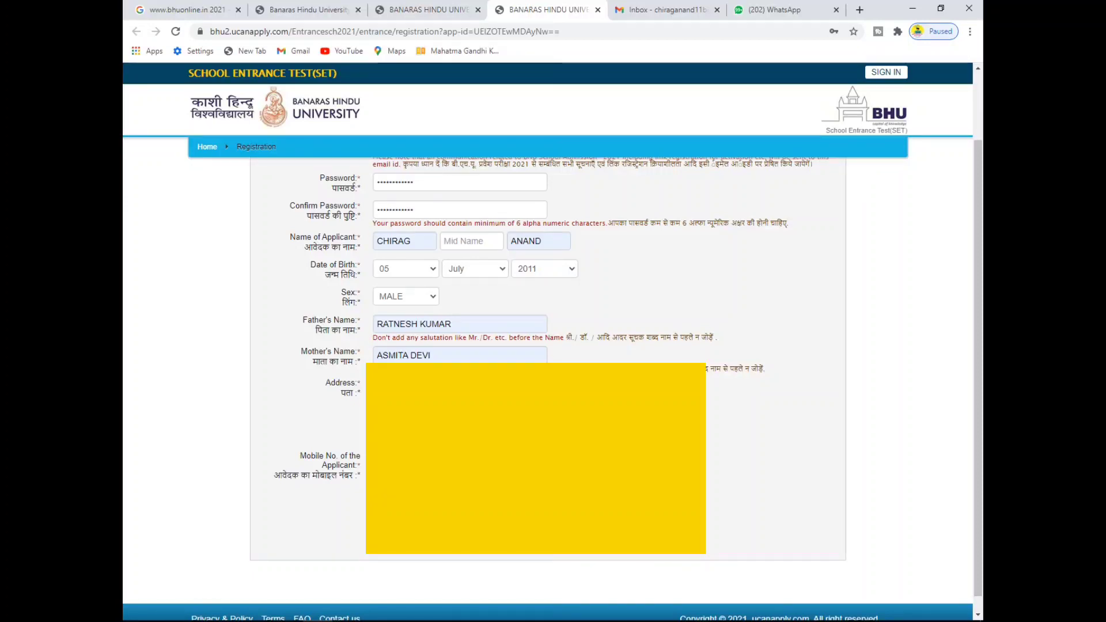
pyautogui.scroll(2, 515, 87)
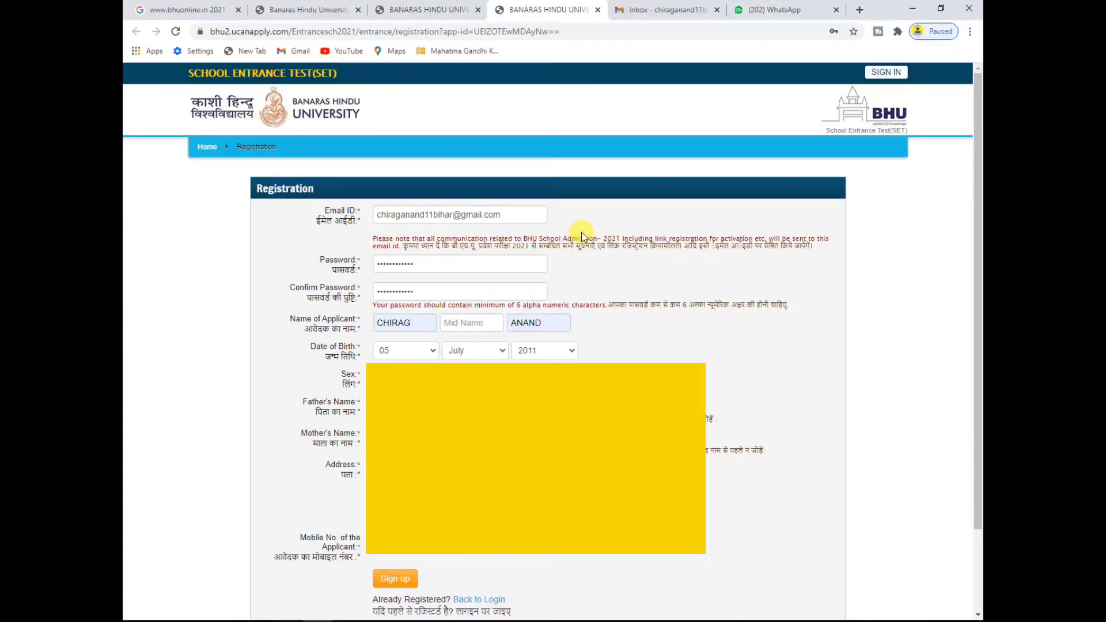
# Step: Scroll through the Registration Success page, then switch to the Gmail Inbox tab
pyautogui.scroll(-1, 977, 369)
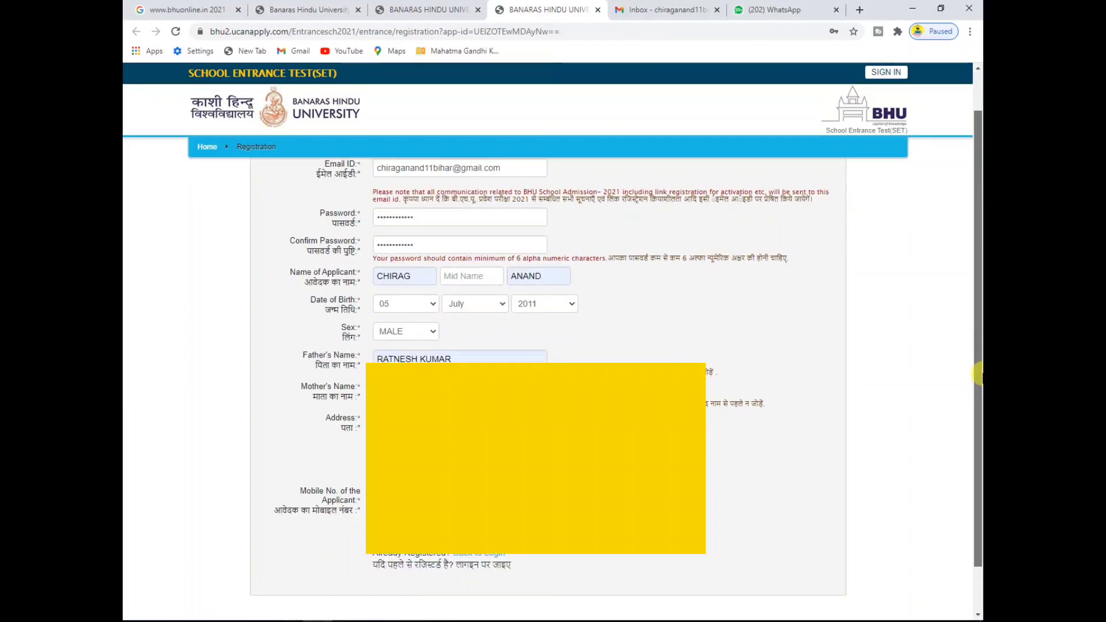
pyautogui.scroll(-1, 977, 380)
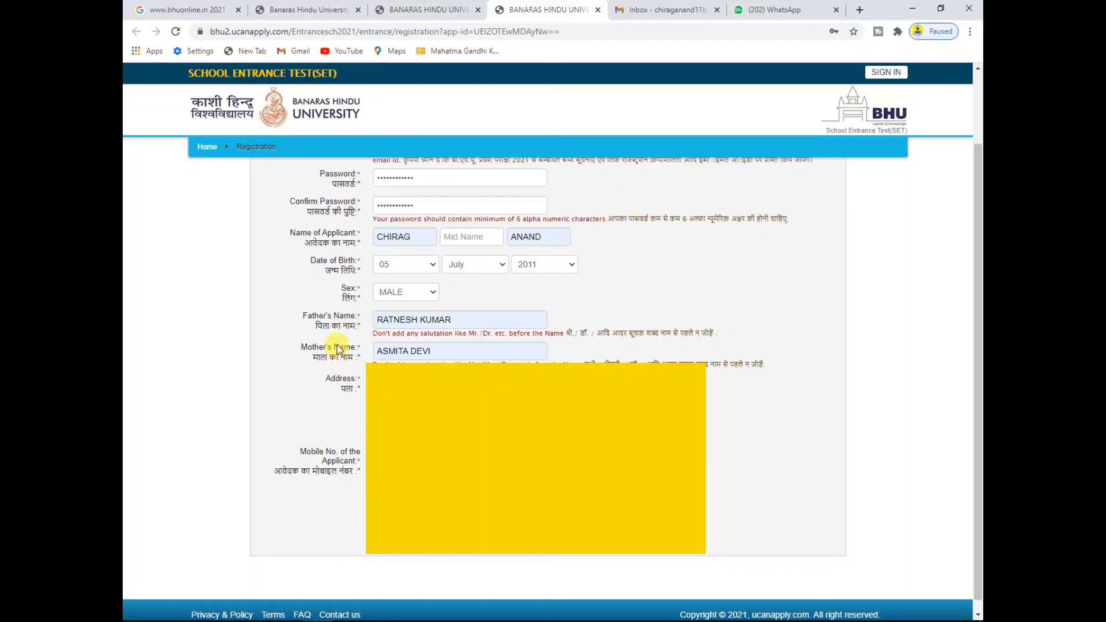
pyautogui.scroll(-1, 830, 435)
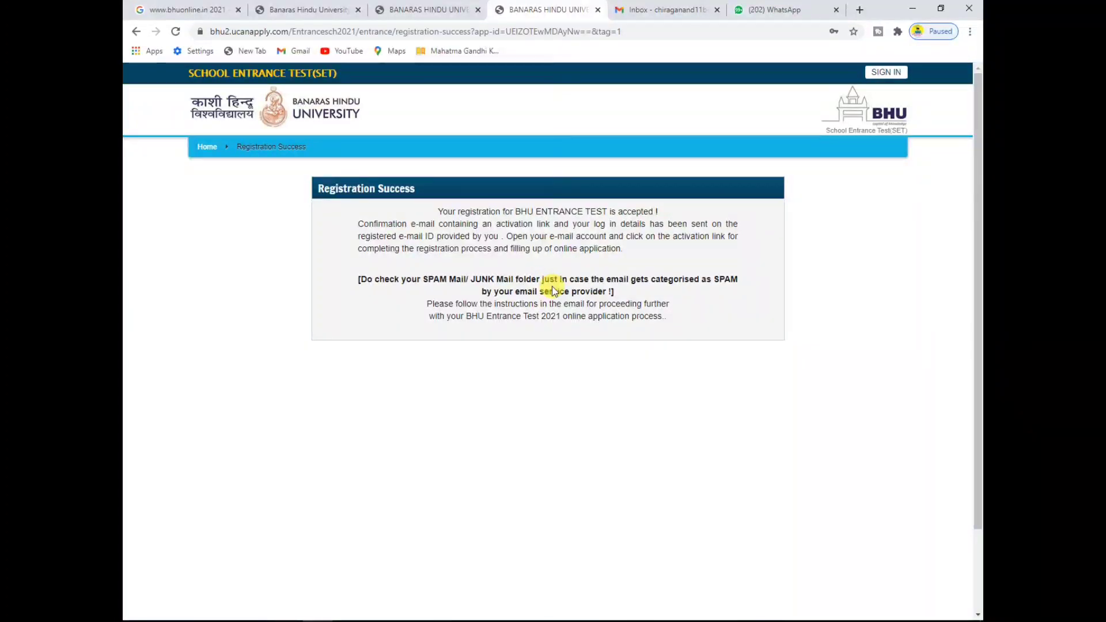
pyautogui.click(678, 7)
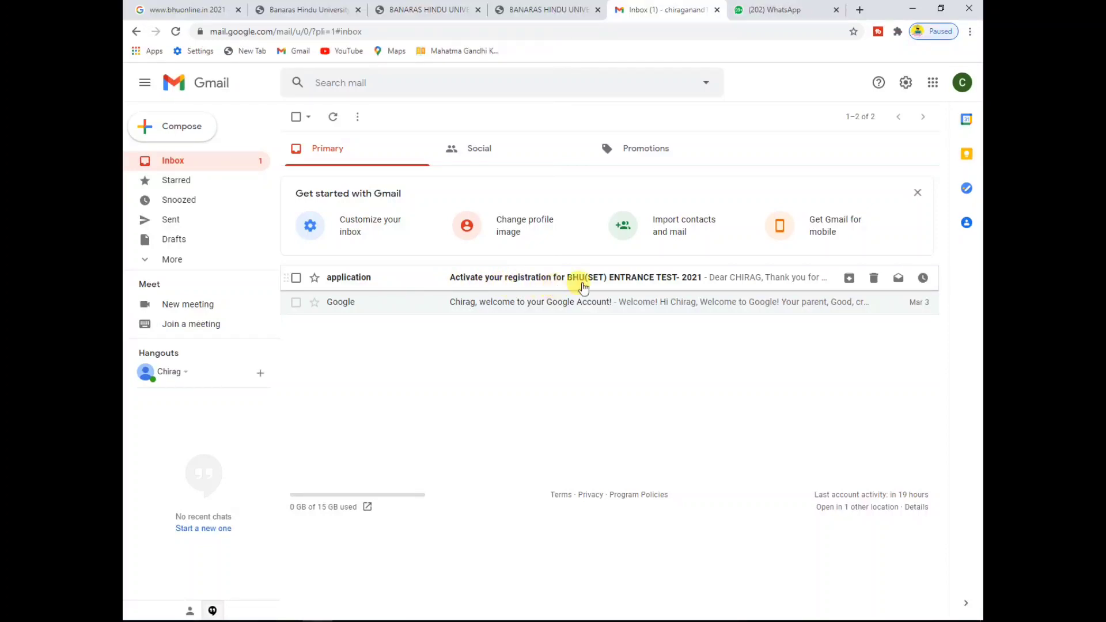
# Step: Open the 'Activate your registration for BHU(SET)' email and follow its activation link
pyautogui.click(602, 282)
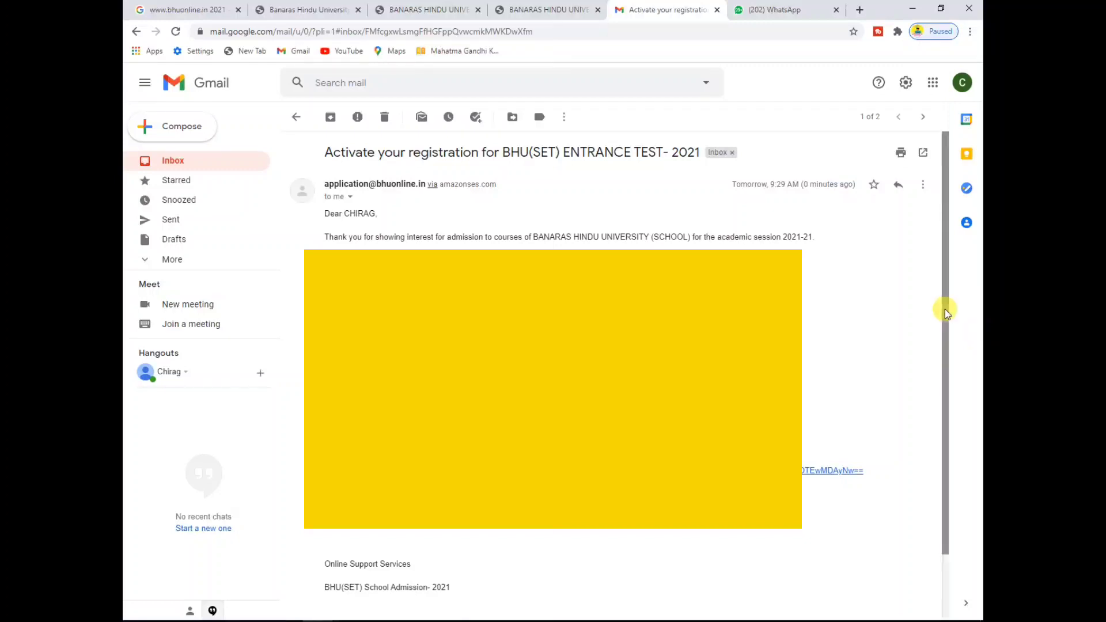
pyautogui.scroll(-1, 945, 311)
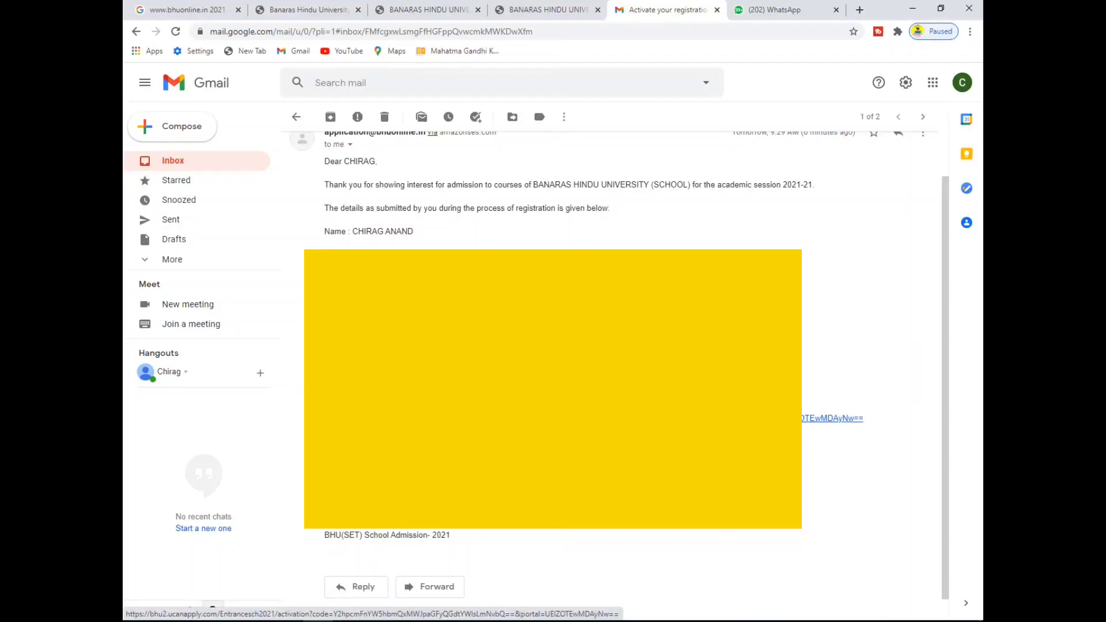
pyautogui.click(447, 417)
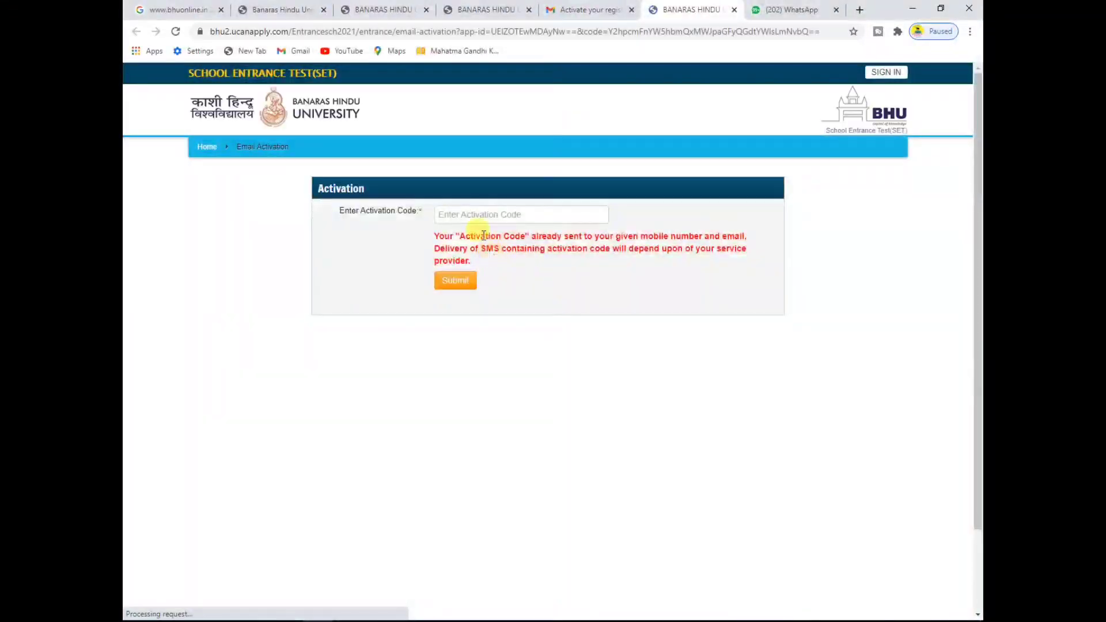
# Step: Paste the emailed activation code and submit it
pyautogui.click(476, 213)
pyautogui.hotkey('ctrl', 'v')
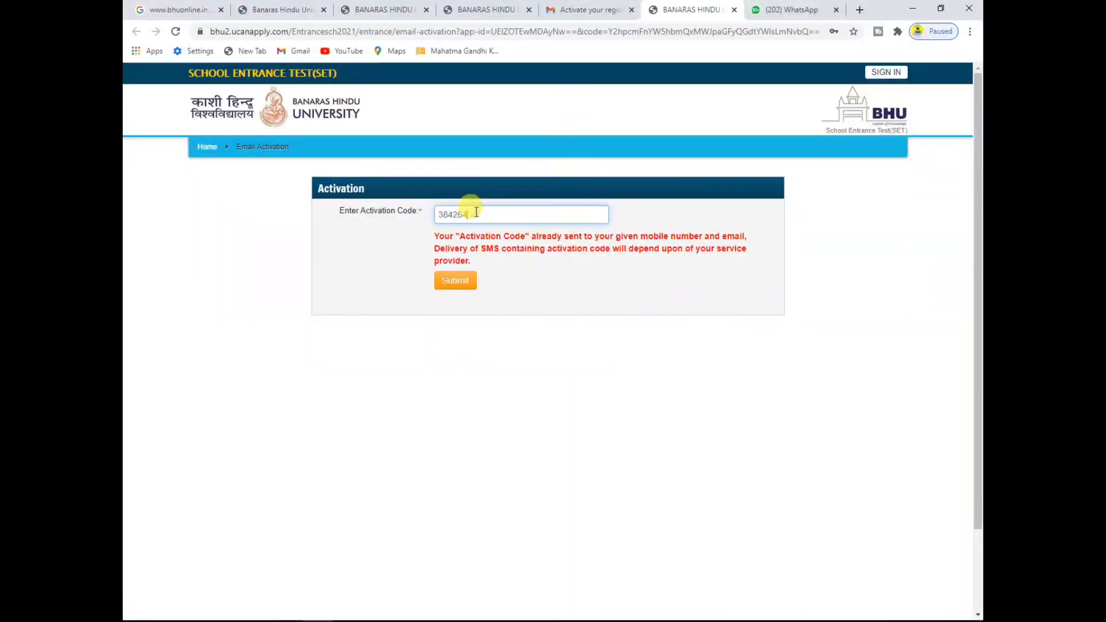
pyautogui.click(455, 288)
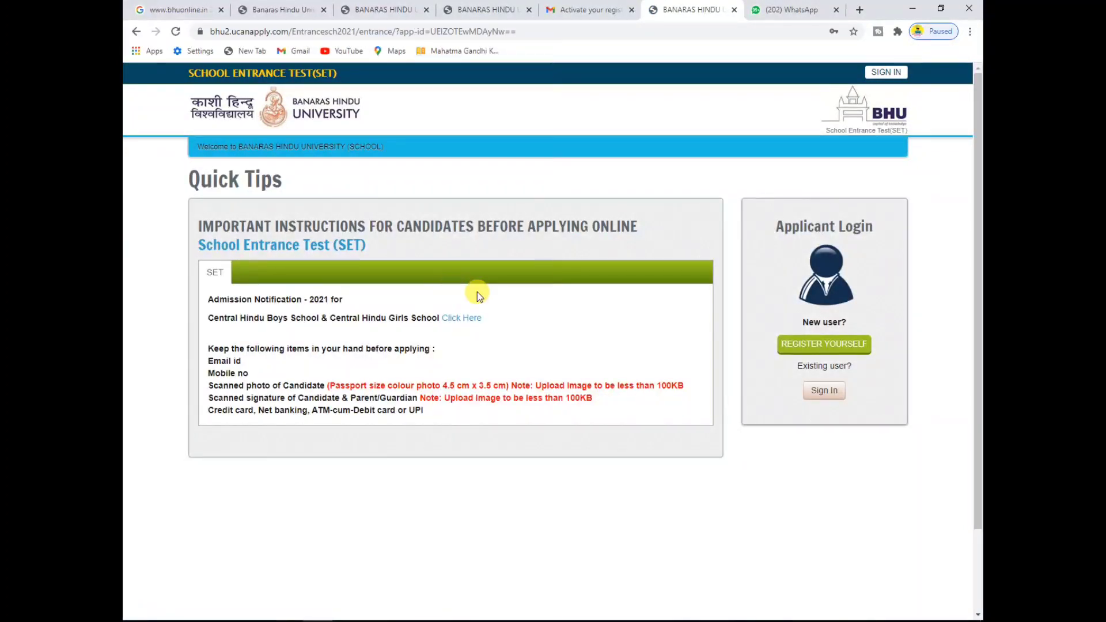
# Step: Sign in with the registered e-mail address and account password
pyautogui.click(811, 395)
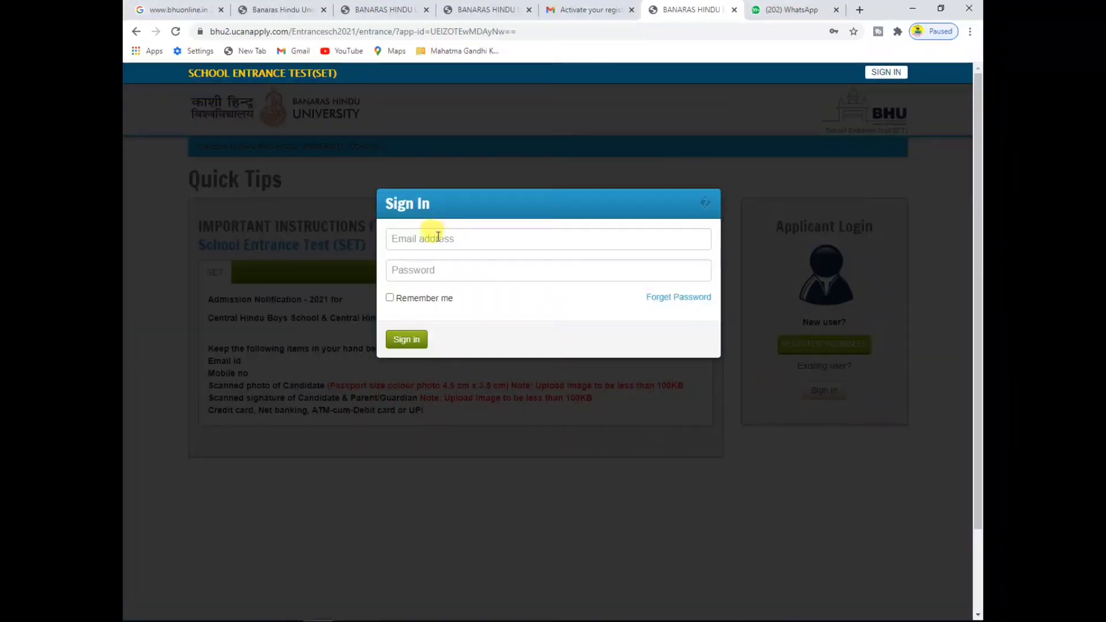
pyautogui.click(438, 237)
pyautogui.write('C')
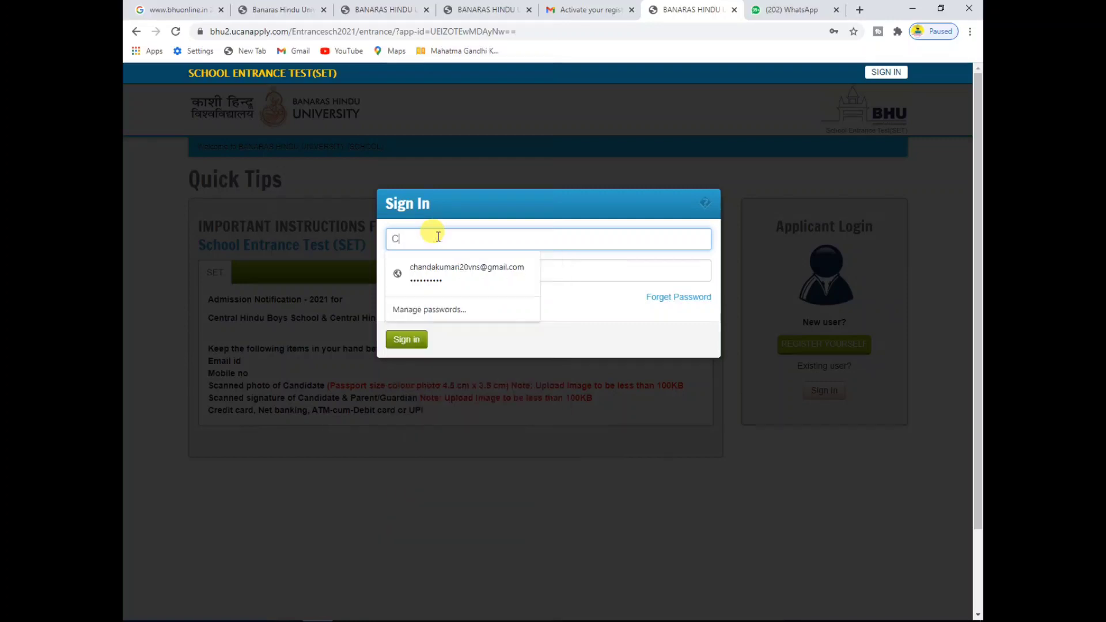
pyautogui.press('BackSpace')
pyautogui.press('BackSpace')
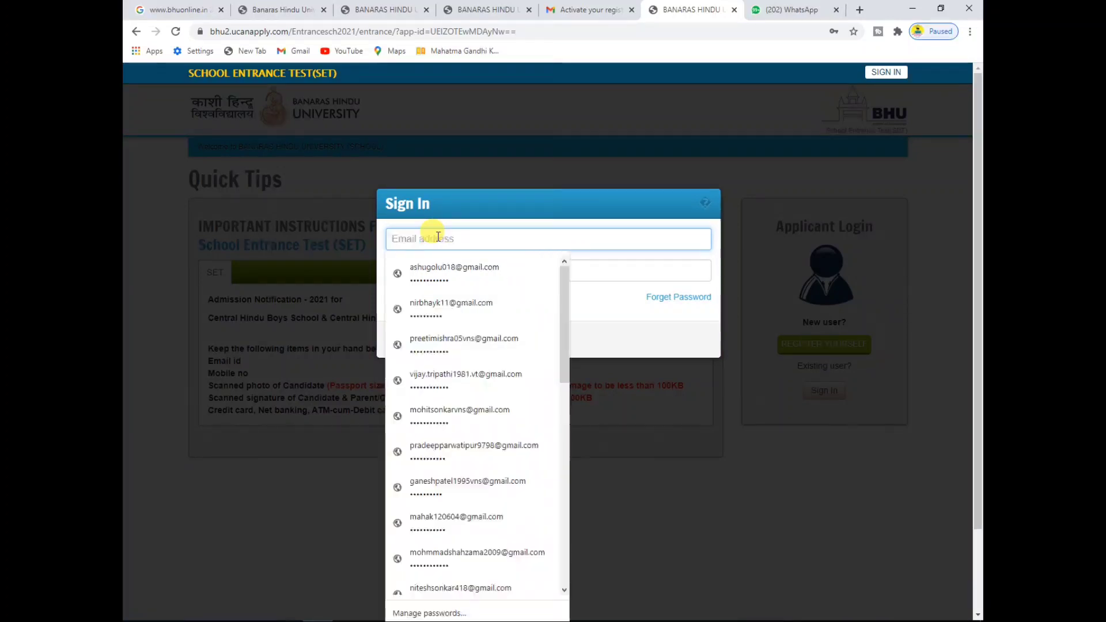
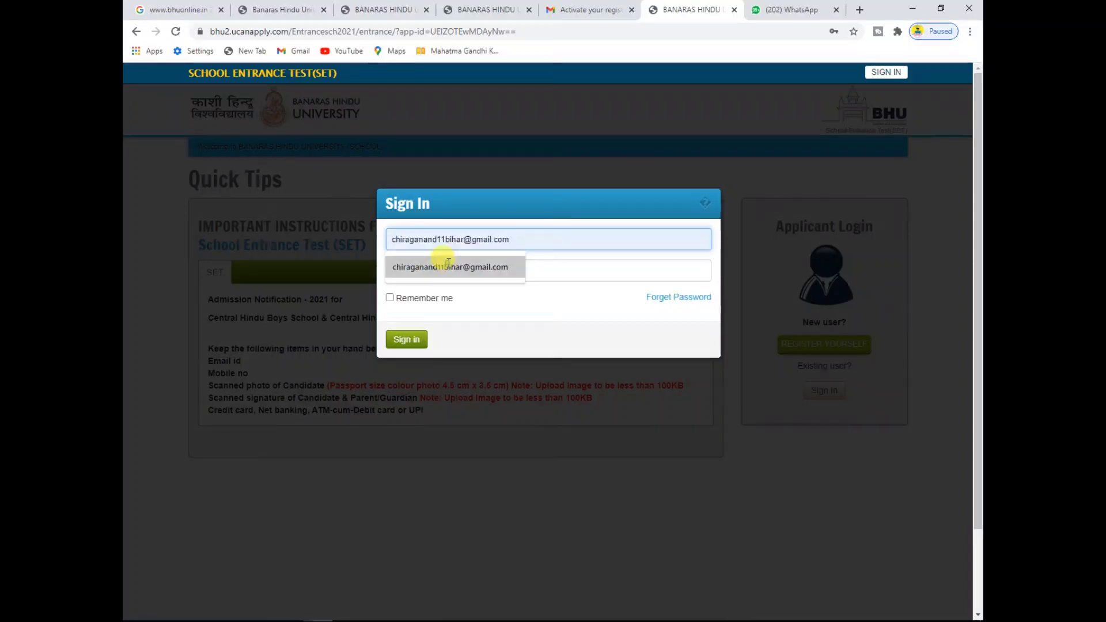
pyautogui.click(443, 266)
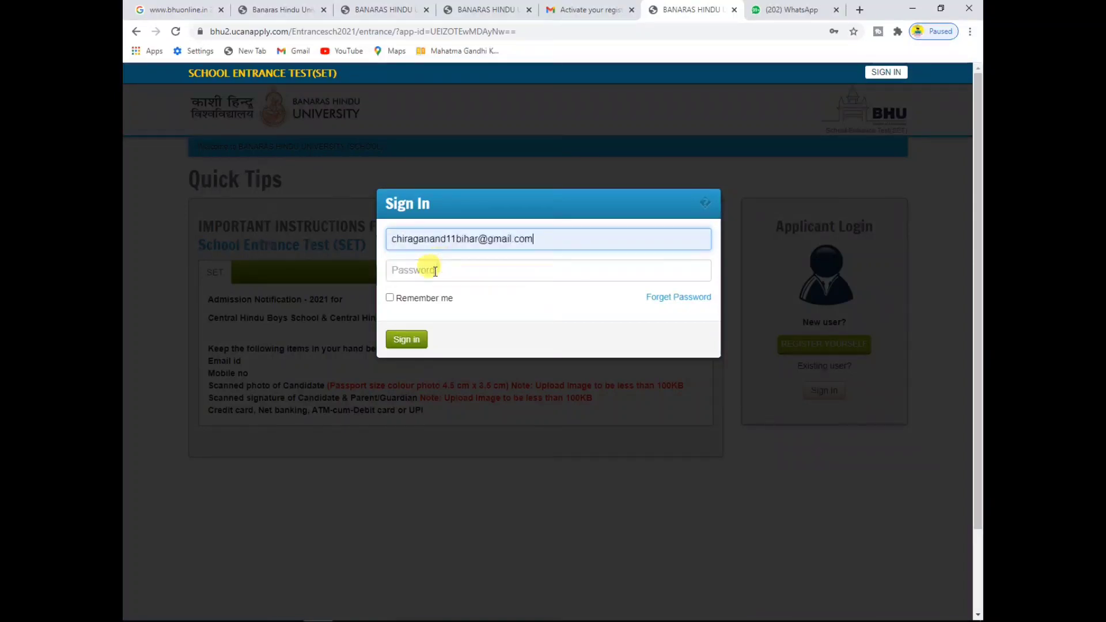
pyautogui.click(433, 269)
pyautogui.write('•')
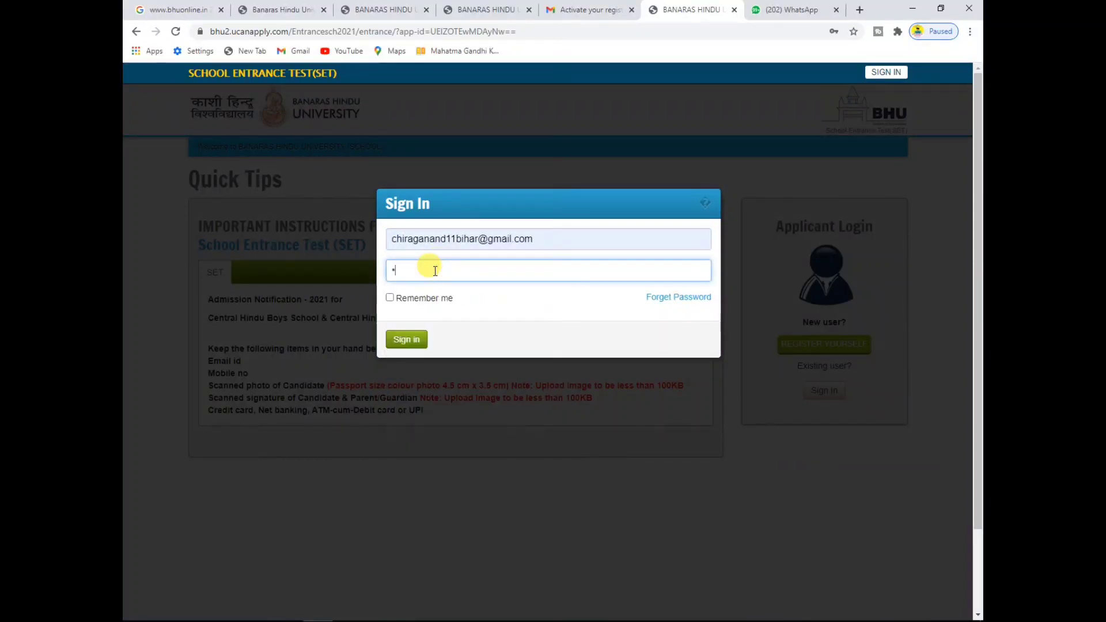
pyautogui.write('••••')
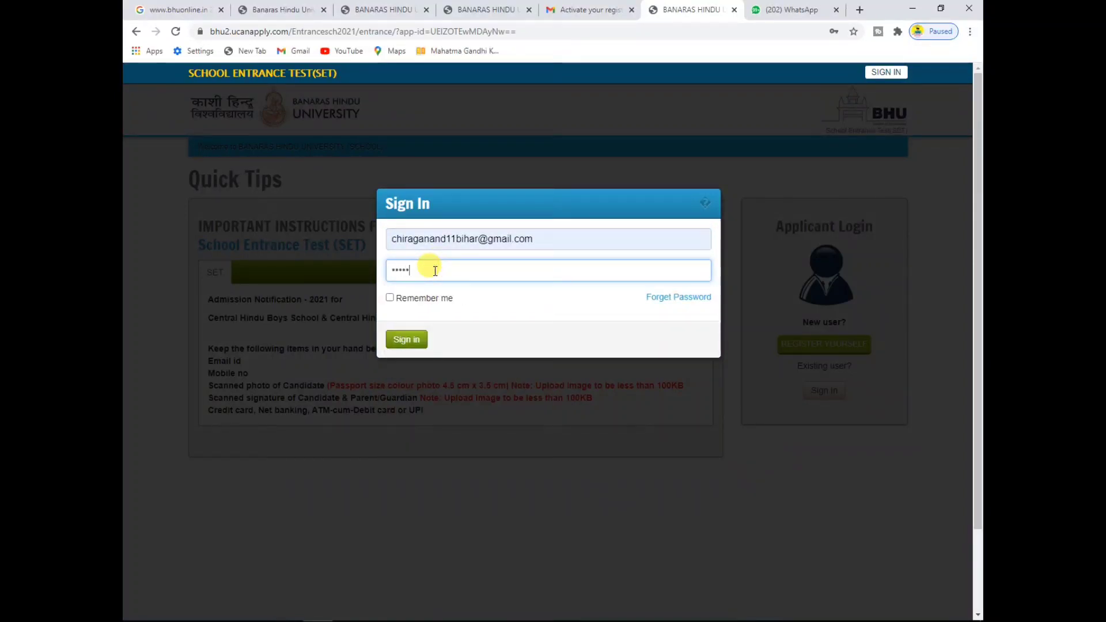
pyautogui.write('•••••••')
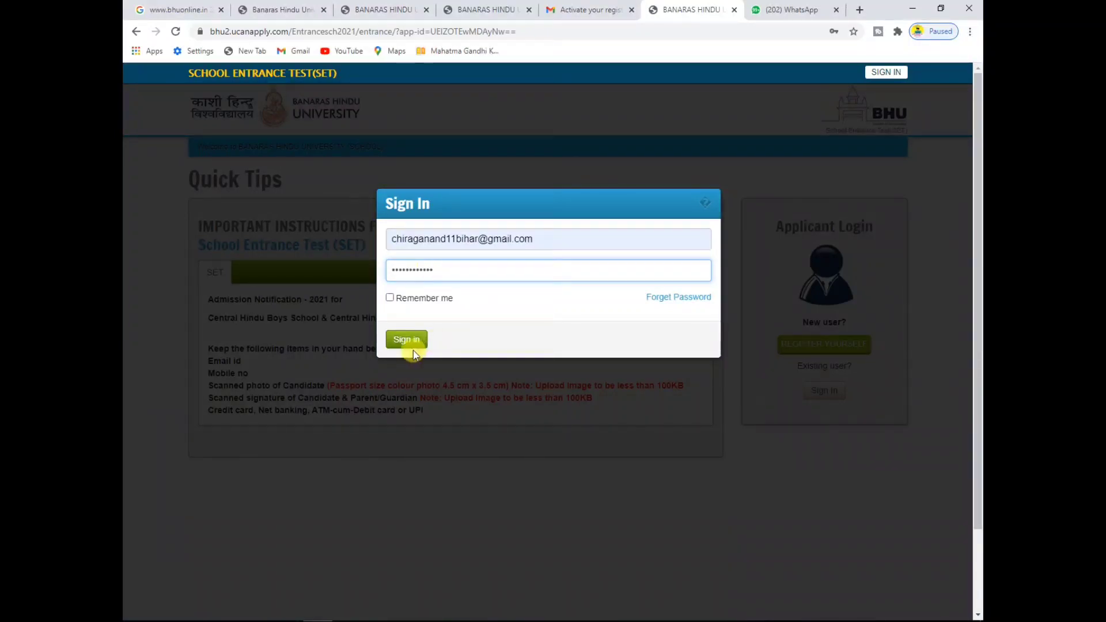
pyautogui.click(416, 340)
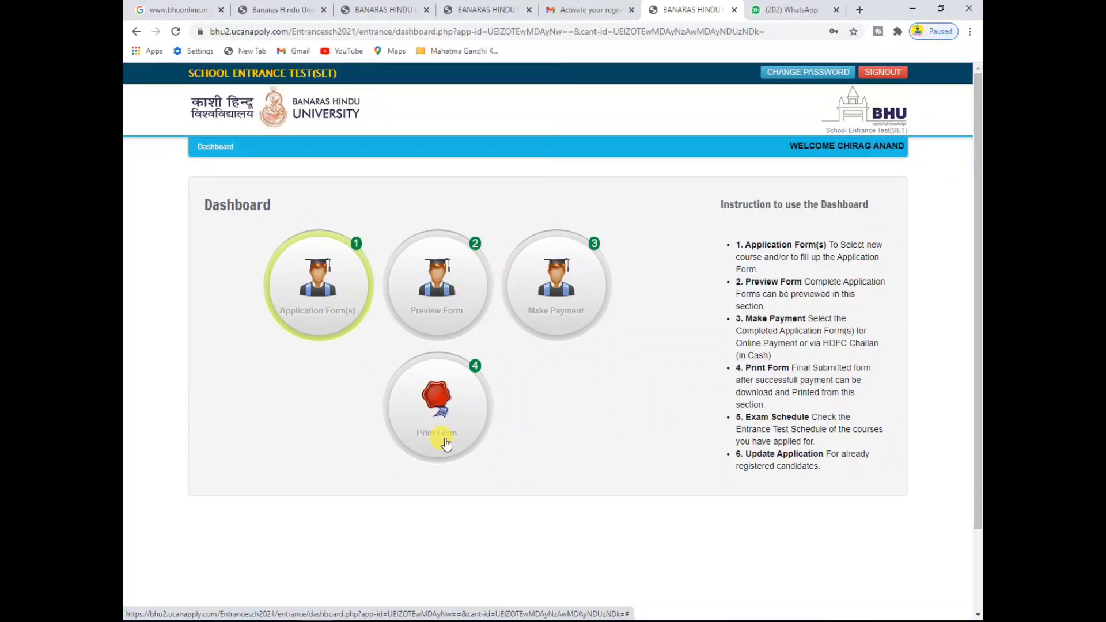
# Step: Choose course type SET and course (106) VI, confirm eligibility, and add the course
pyautogui.click(333, 312)
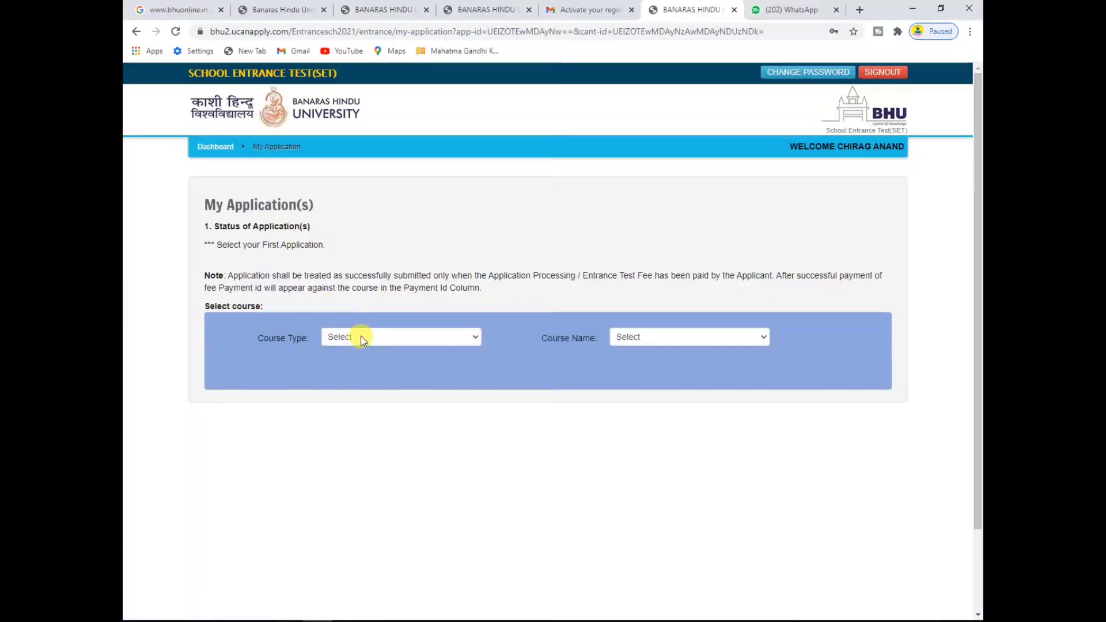
pyautogui.click(360, 336)
pyautogui.click(357, 364)
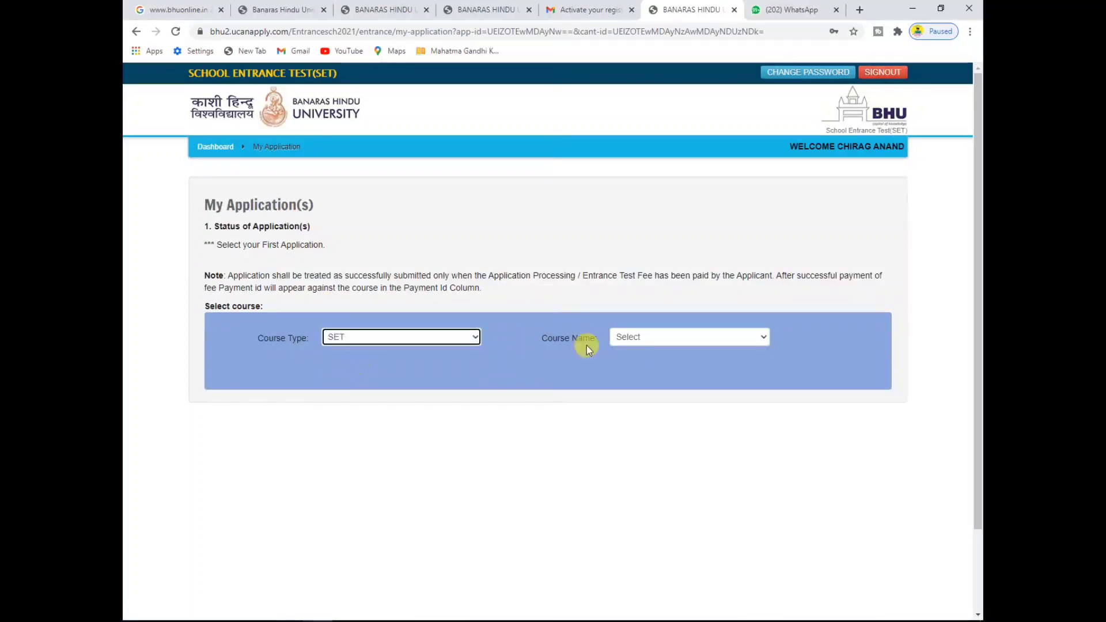
pyautogui.click(670, 338)
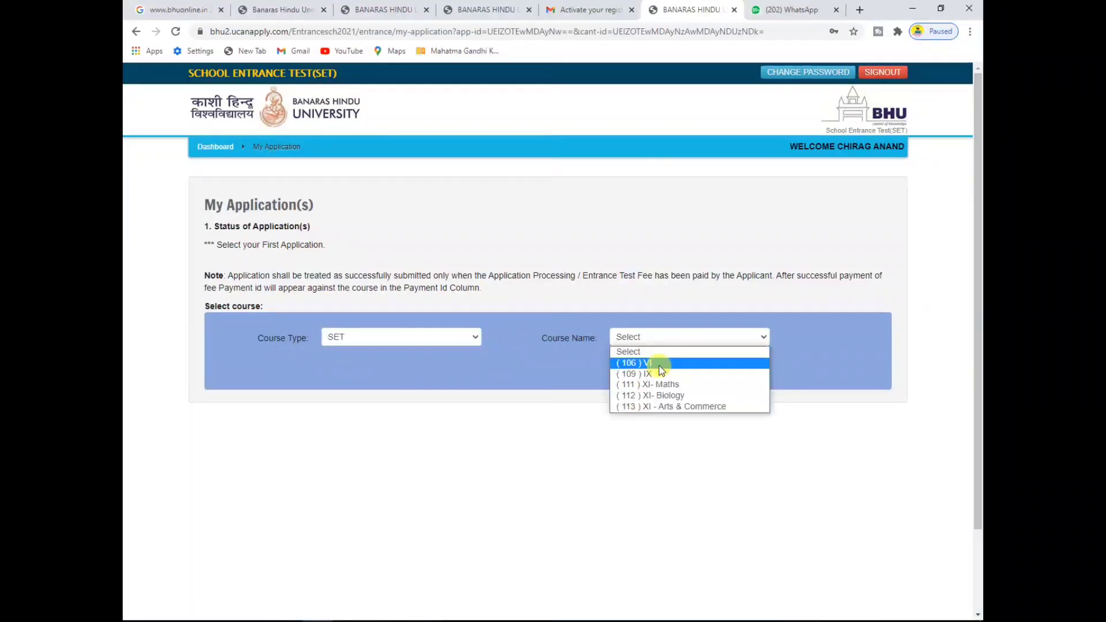
pyautogui.click(658, 363)
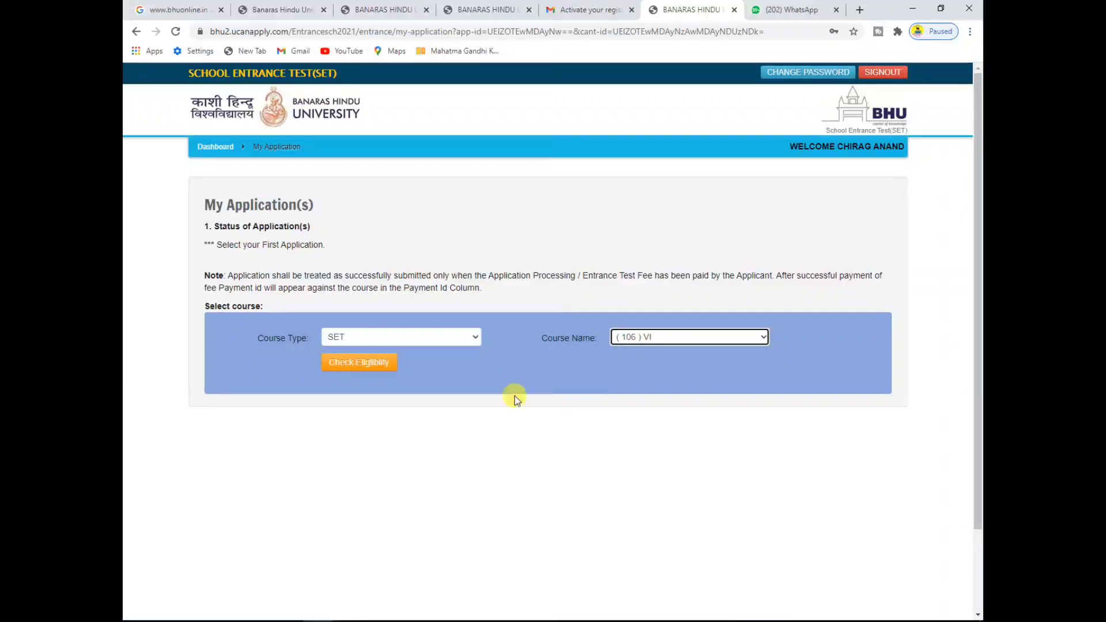
pyautogui.click(355, 363)
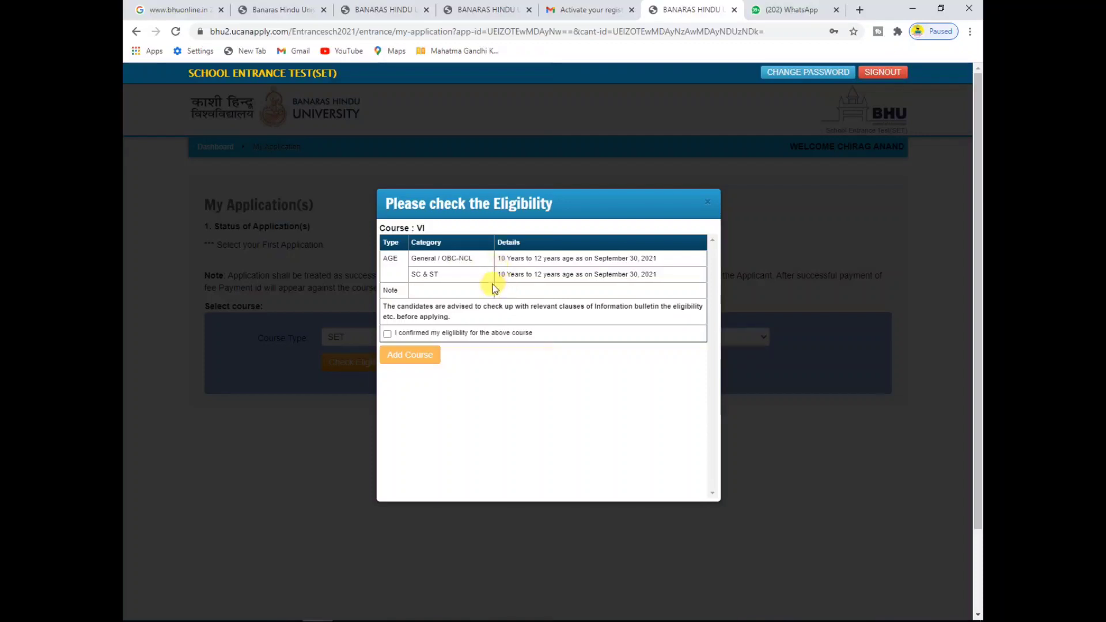
pyautogui.click(386, 333)
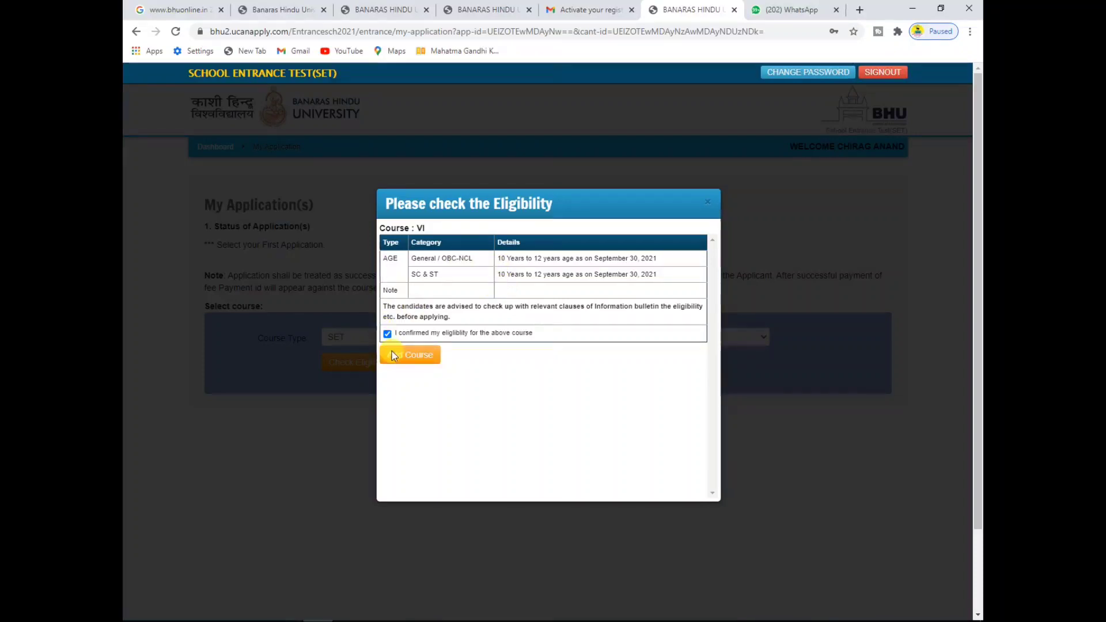
pyautogui.click(421, 356)
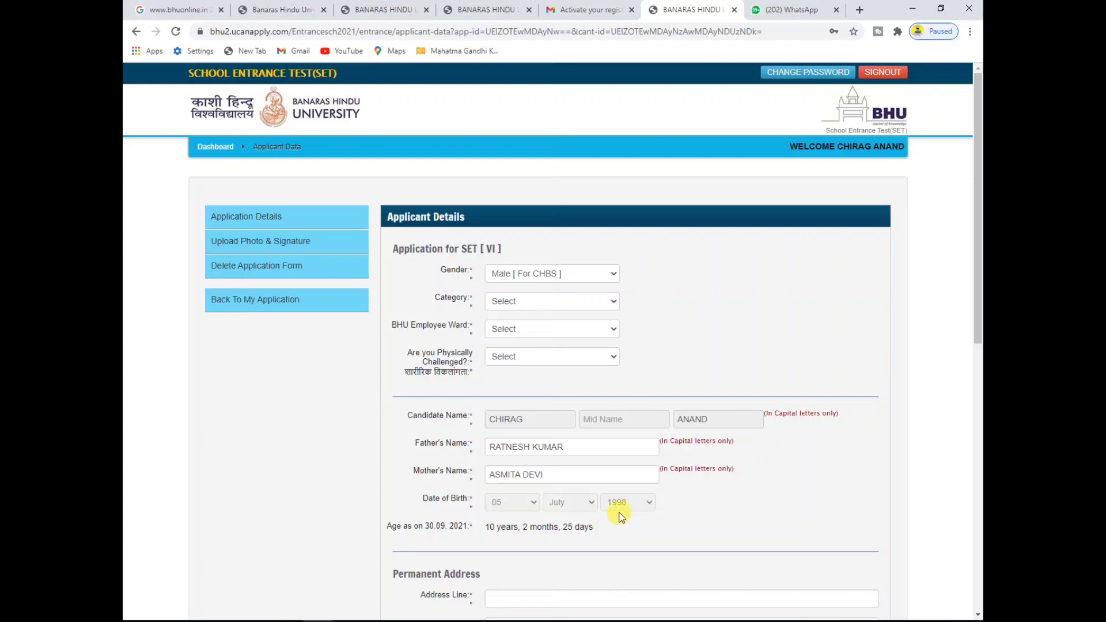
# Step: Set Gender to Male [For CHBS] and Category to GENERAL
pyautogui.click(538, 273)
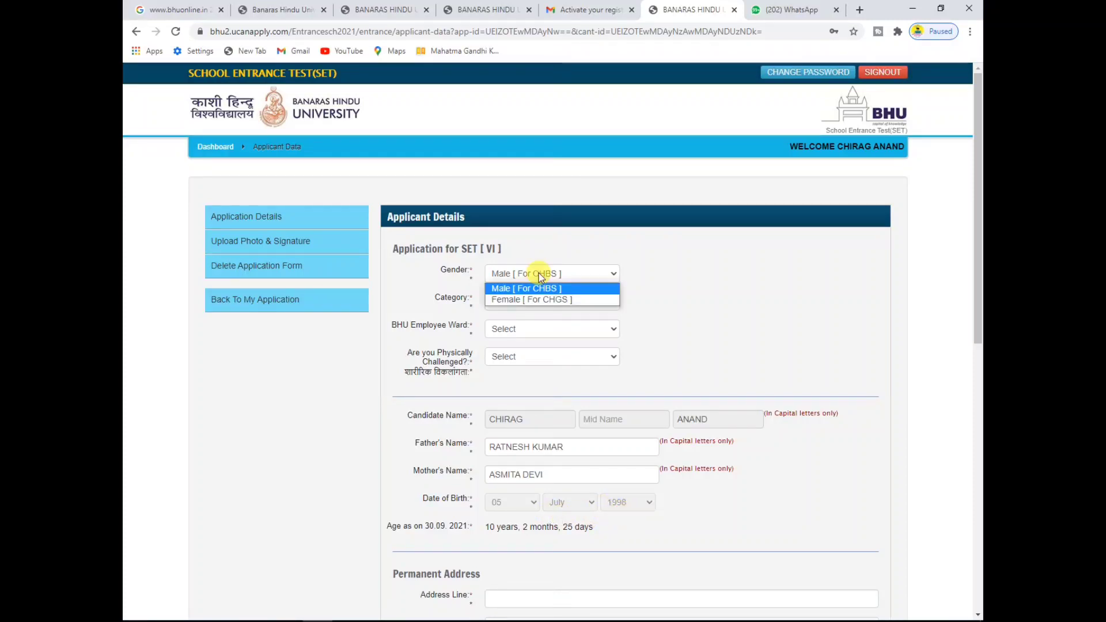
pyautogui.click(541, 287)
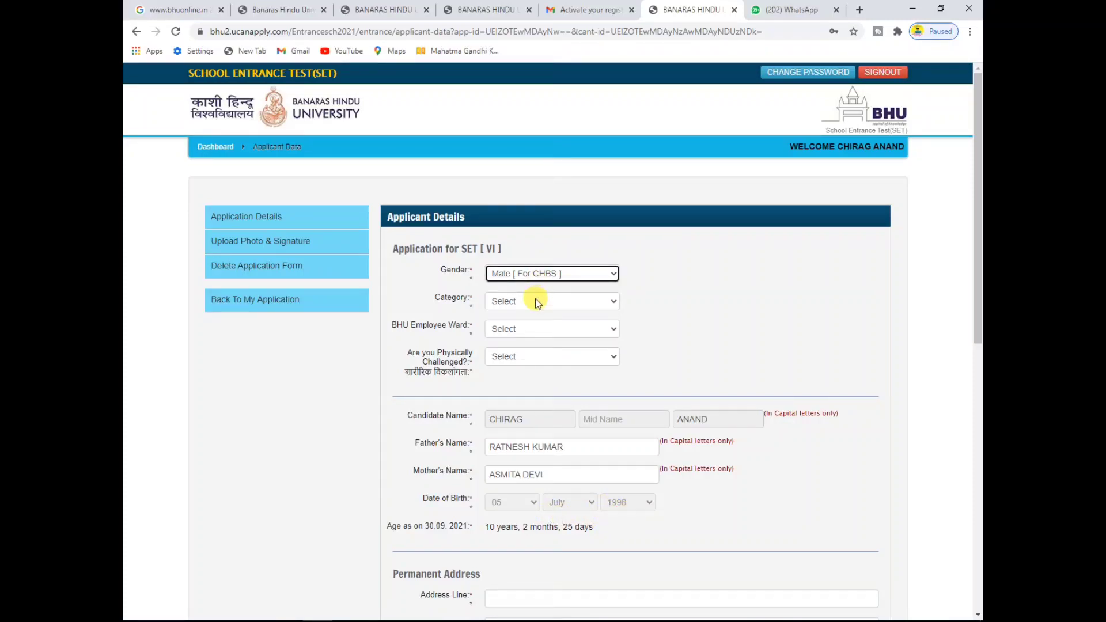
pyautogui.click(536, 301)
pyautogui.click(534, 326)
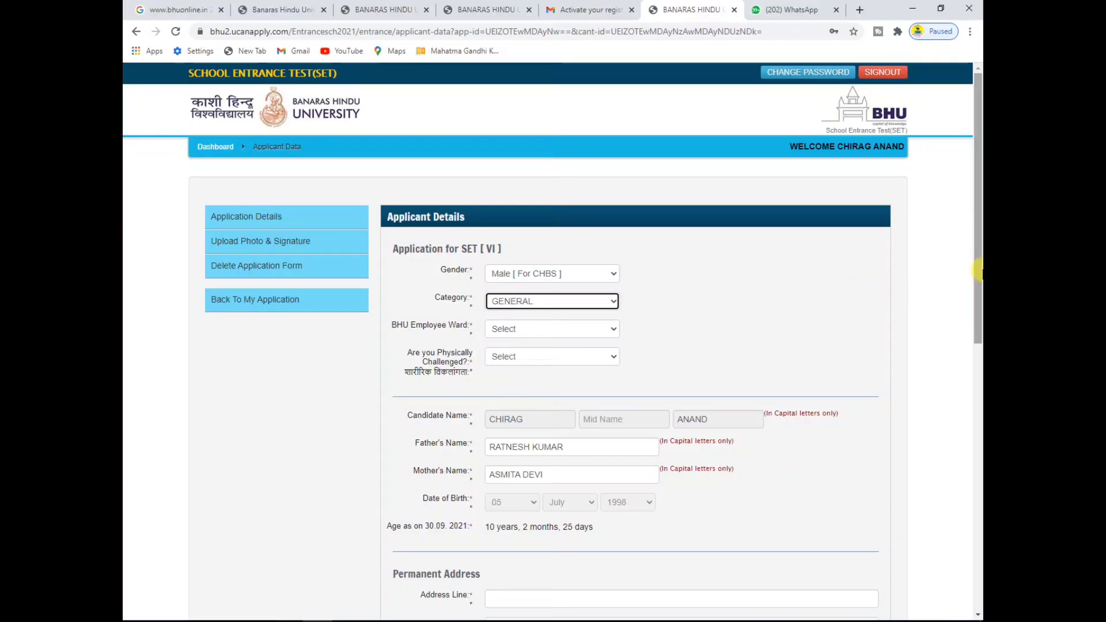
pyautogui.moveTo(978, 270); pyautogui.dragTo(976, 316)
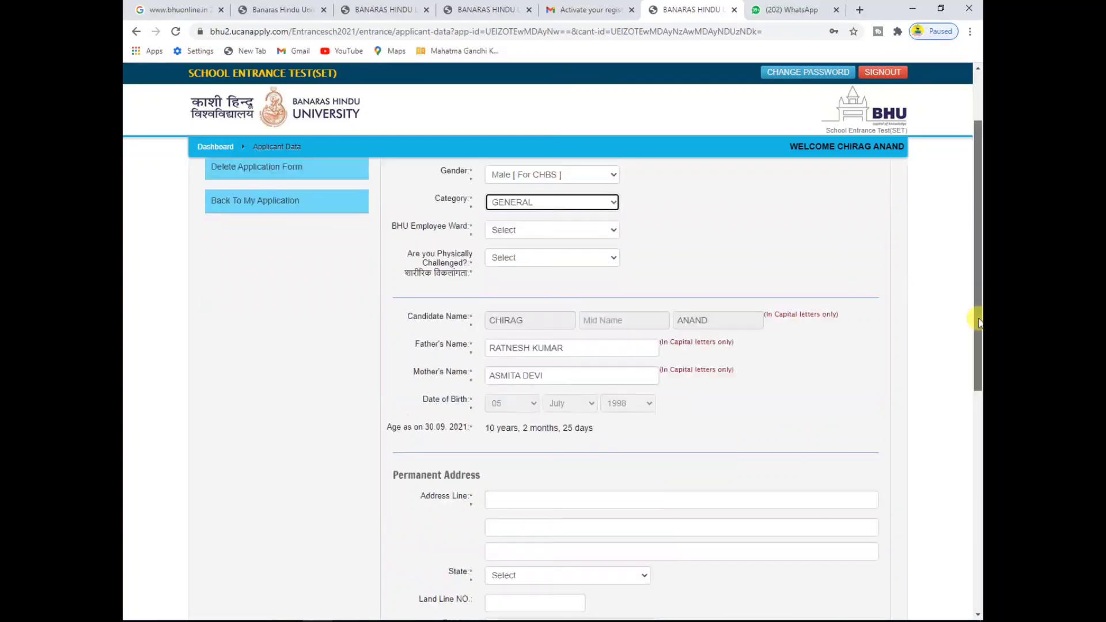
# Step: Answer NO for BHU Employee Ward and for Are you Physically Challenged
pyautogui.click(527, 233)
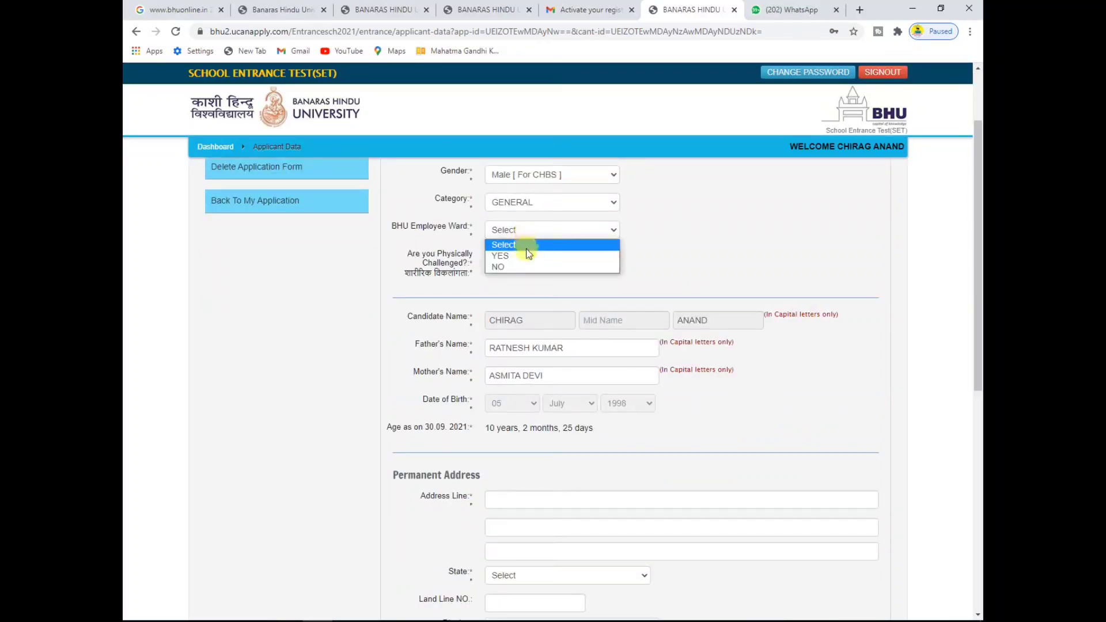
pyautogui.click(528, 255)
pyautogui.click(526, 230)
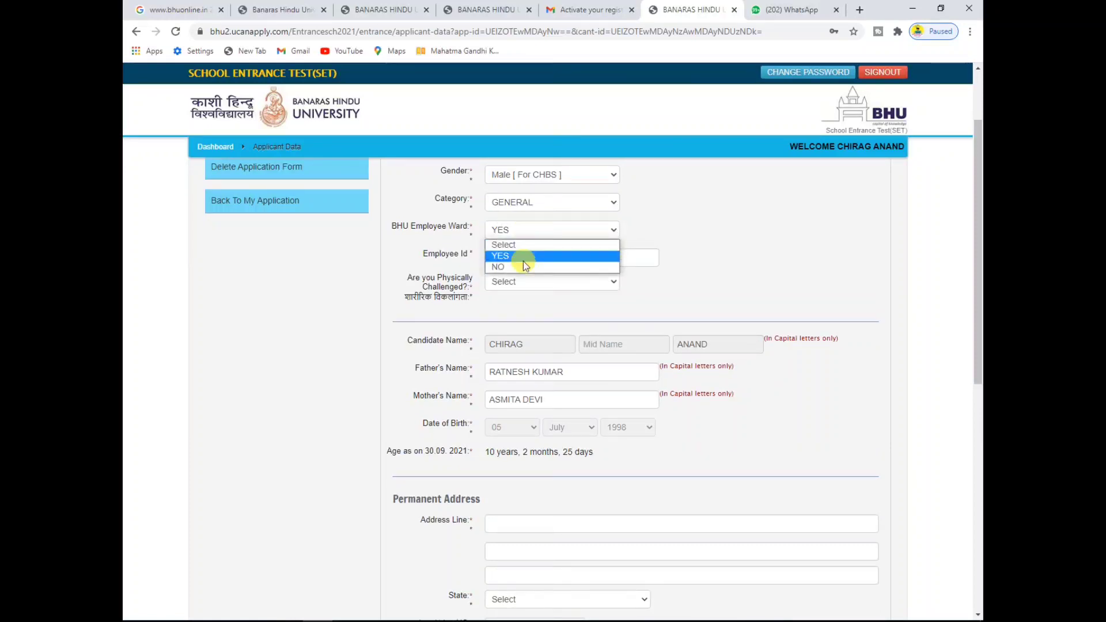
pyautogui.click(520, 267)
pyautogui.click(520, 264)
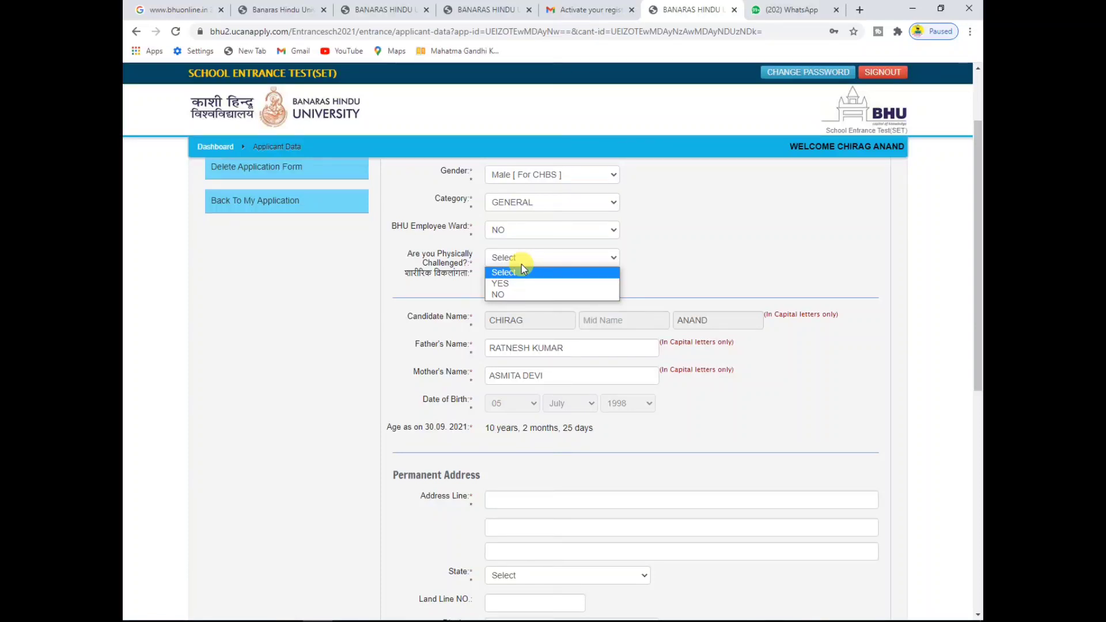
pyautogui.click(512, 295)
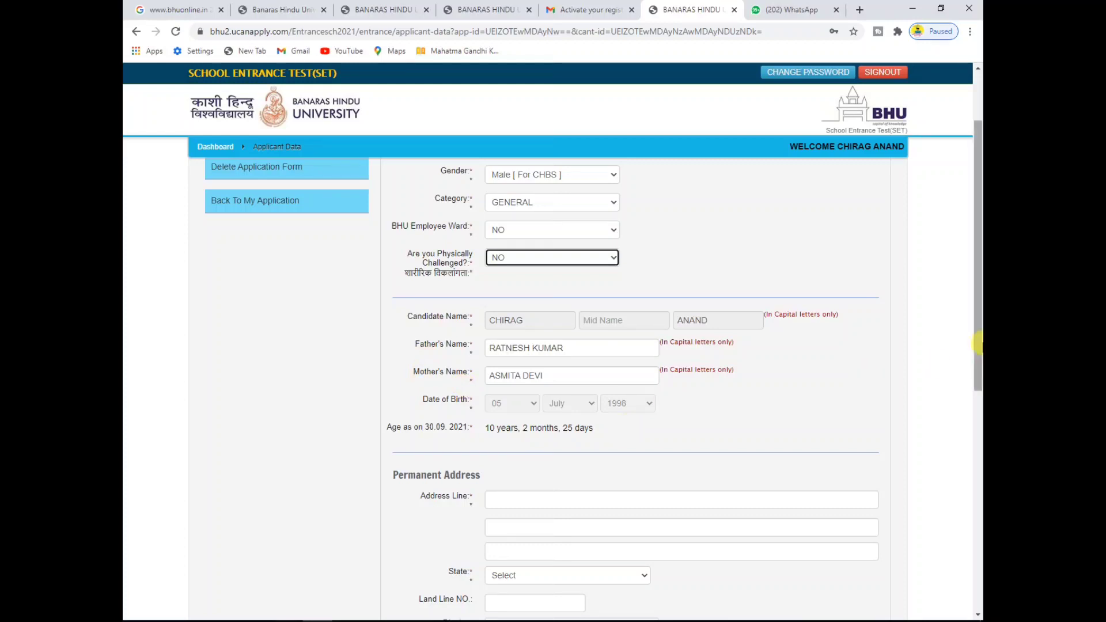
pyautogui.moveTo(978, 356); pyautogui.dragTo(978, 446)
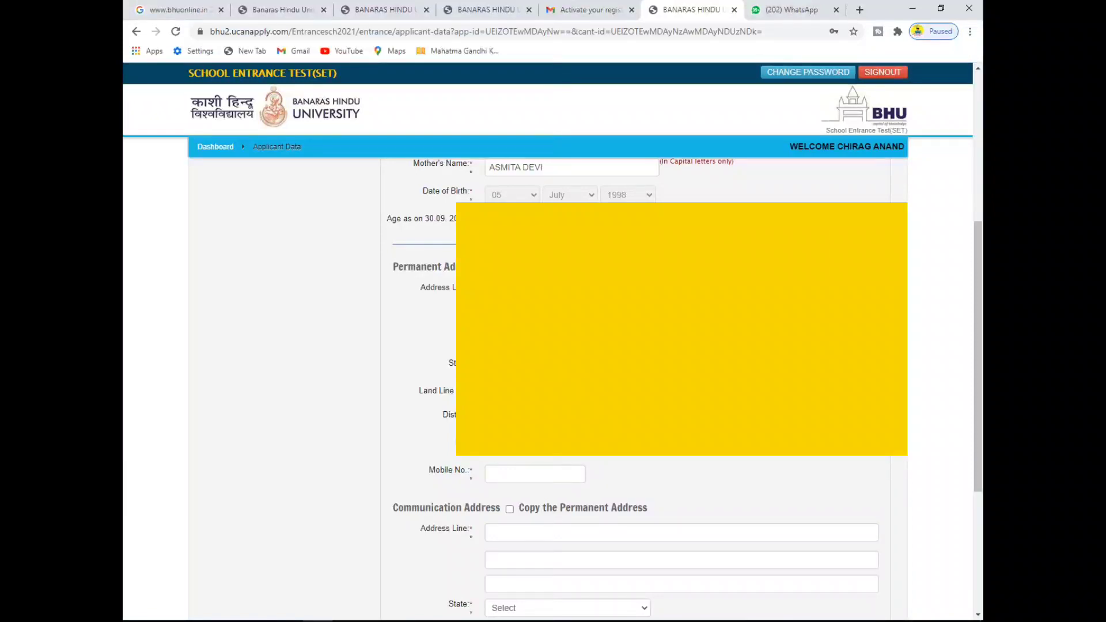
# Step: Scroll down to the Permanent Address and Communication Address sections
pyautogui.scroll(-1, 979, 383)
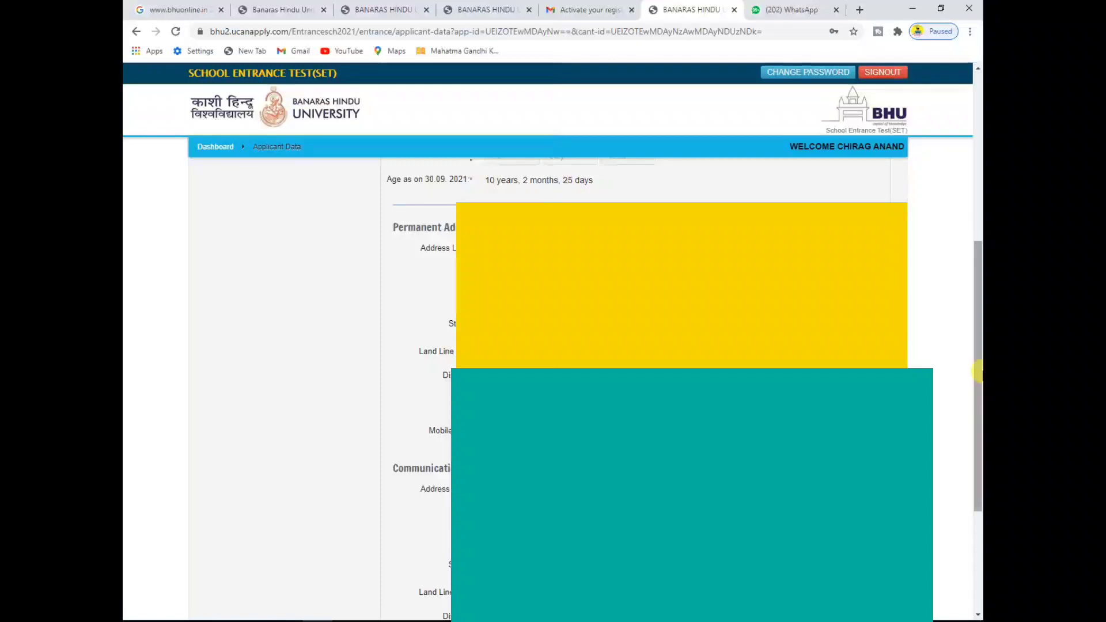
# Step: Scroll through the filled applicant details form to review it before saving
pyautogui.moveTo(977, 372); pyautogui.dragTo(976, 325)
pyautogui.moveTo(975, 378); pyautogui.dragTo(966, 469)
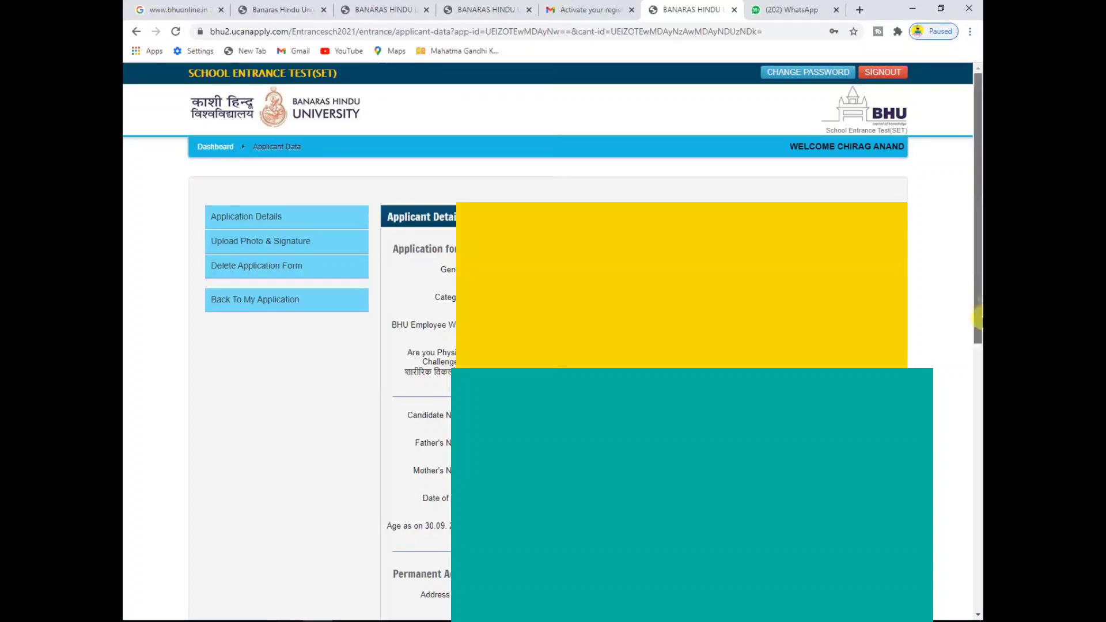
pyautogui.moveTo(977, 317); pyautogui.dragTo(979, 399)
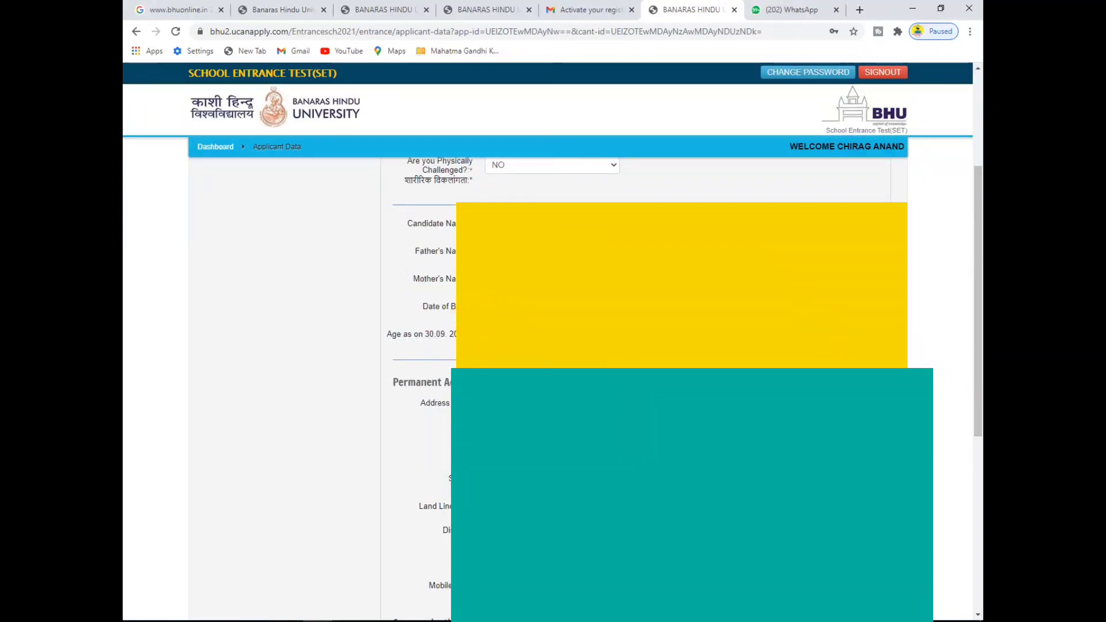
pyautogui.moveTo(978, 344); pyautogui.dragTo(977, 401)
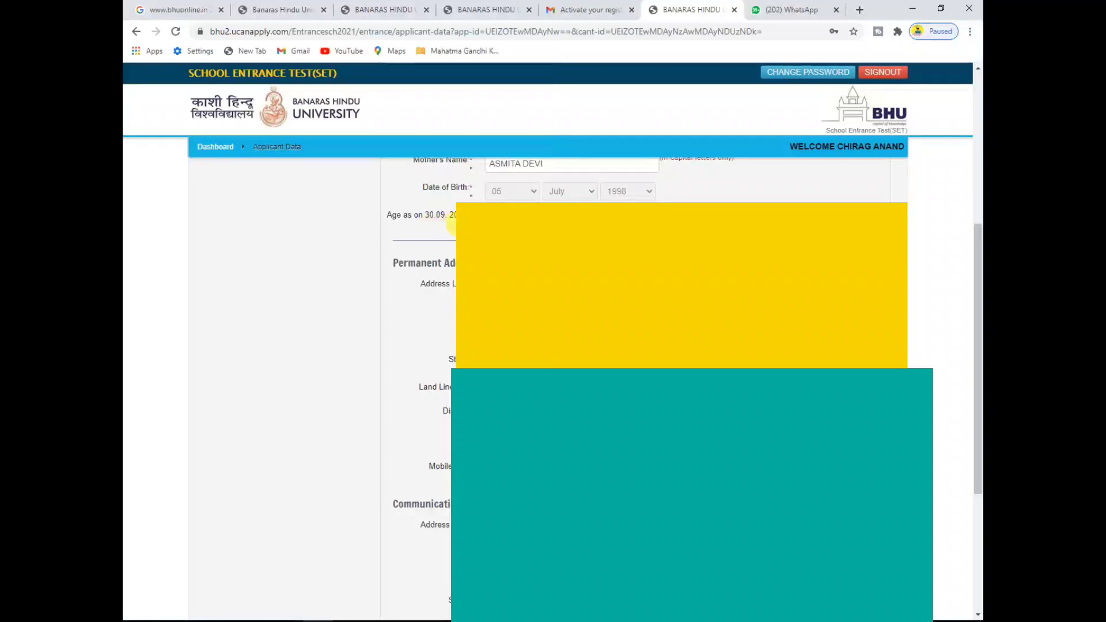
pyautogui.moveTo(977, 334); pyautogui.dragTo(977, 351)
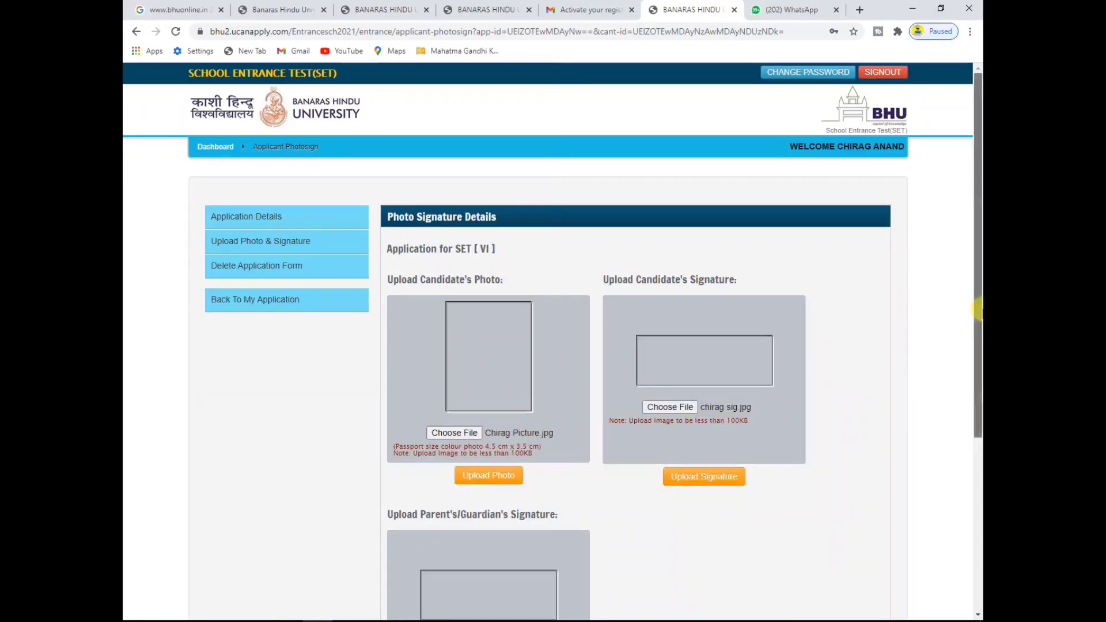
# Step: Upload the chosen candidate photo on the Photo Signature Details page
pyautogui.scroll(-3, 978, 345)
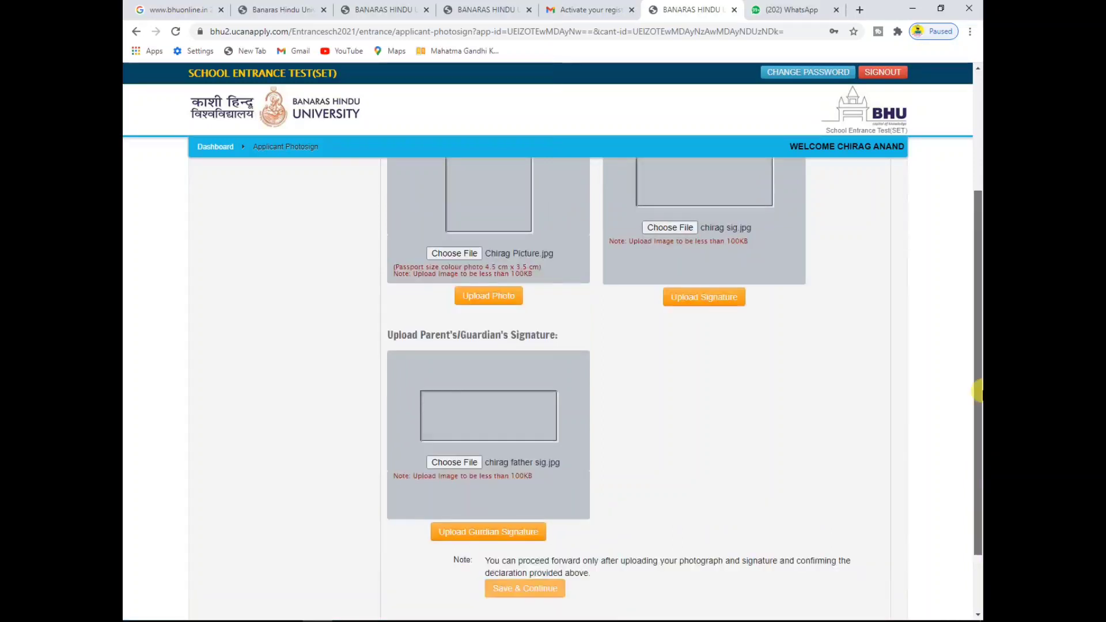
pyautogui.scroll(2, 978, 391)
pyautogui.click(501, 410)
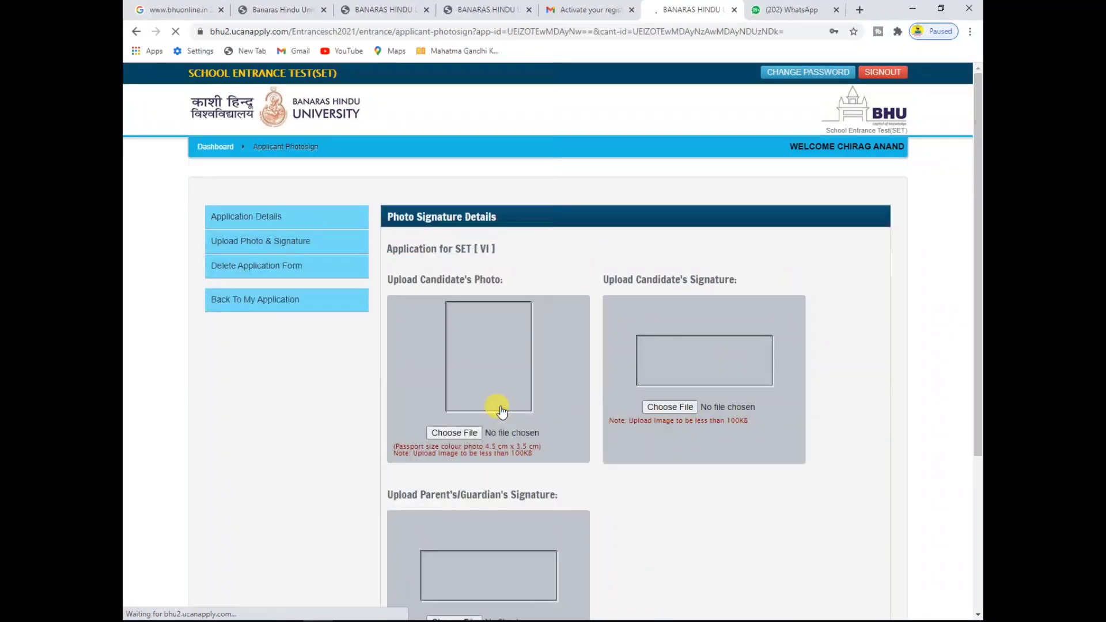
pyautogui.click(456, 437)
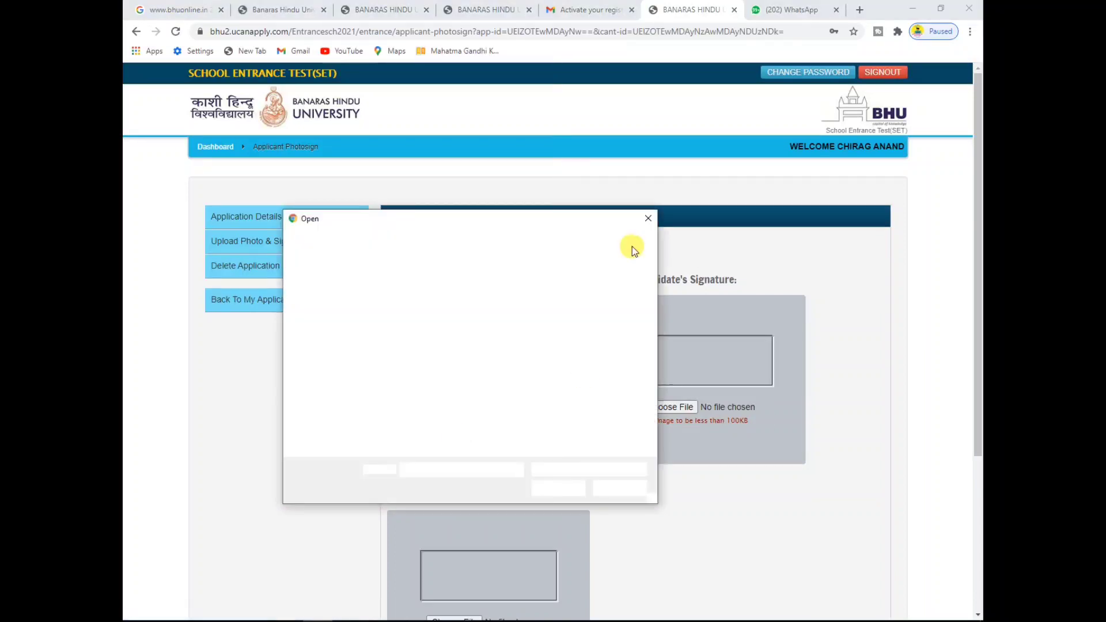
pyautogui.click(648, 220)
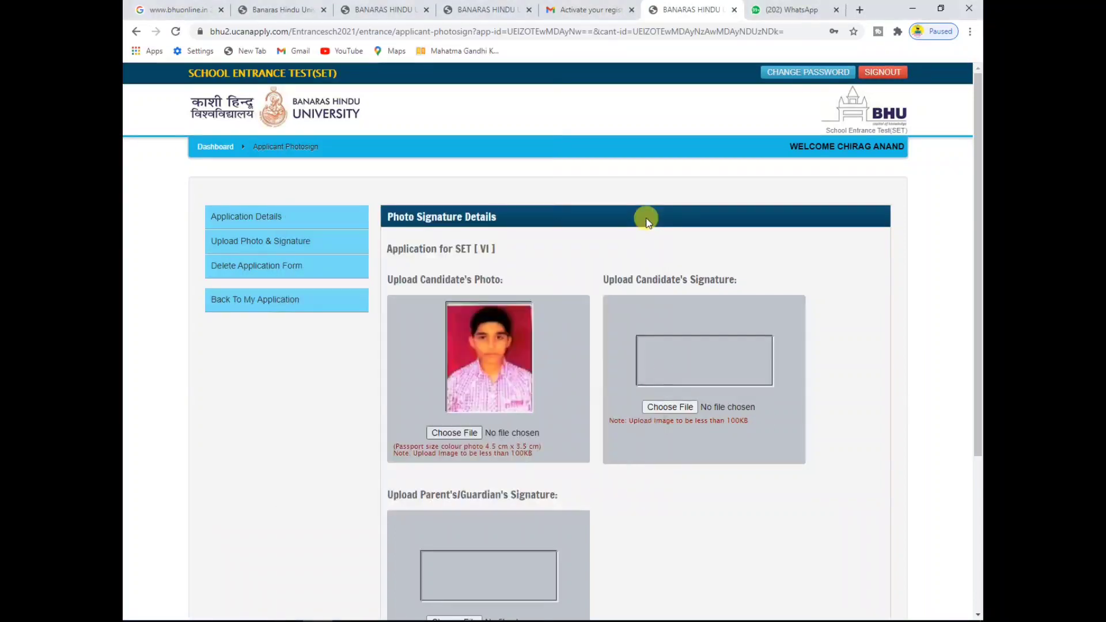
# Step: Pick the candidate's signature image file and upload it
pyautogui.click(676, 407)
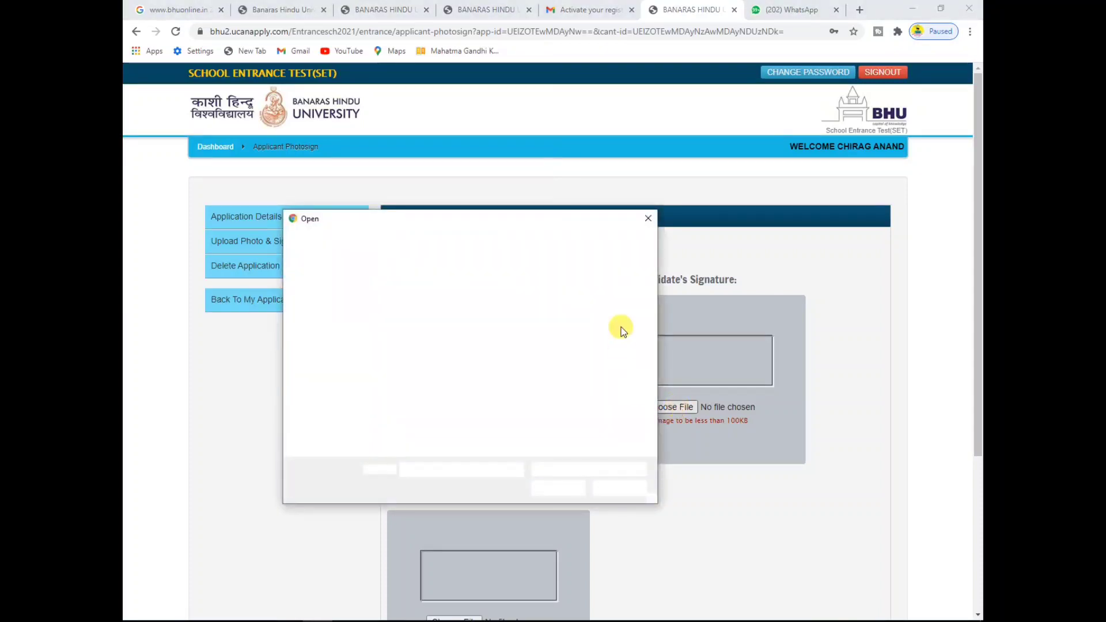
pyautogui.moveTo(652, 300); pyautogui.dragTo(653, 366)
pyautogui.click(421, 385)
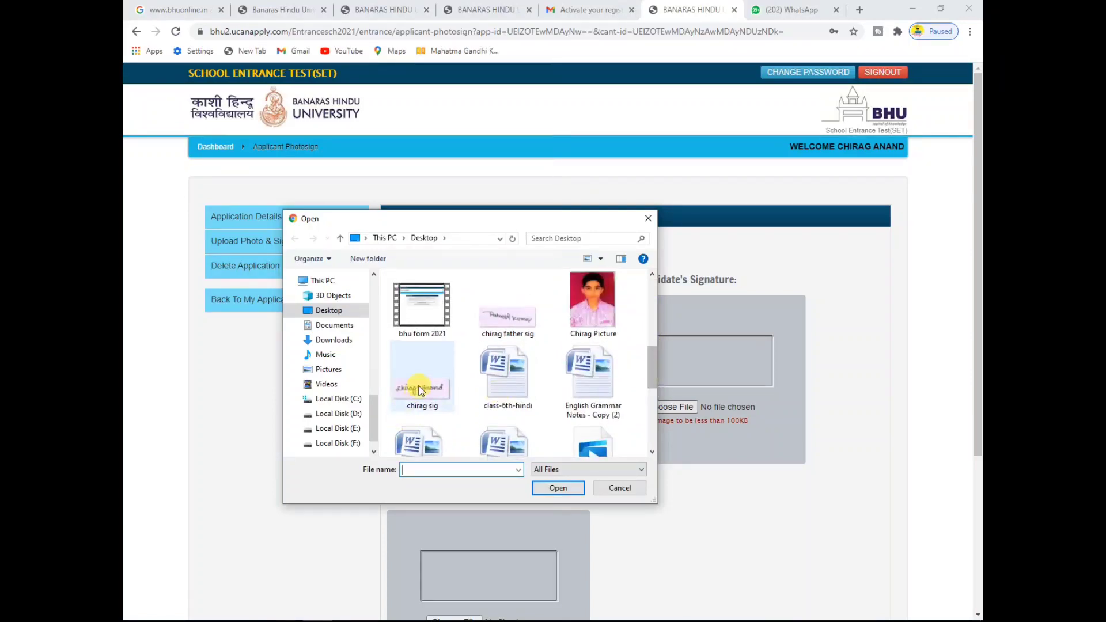
pyautogui.click(556, 487)
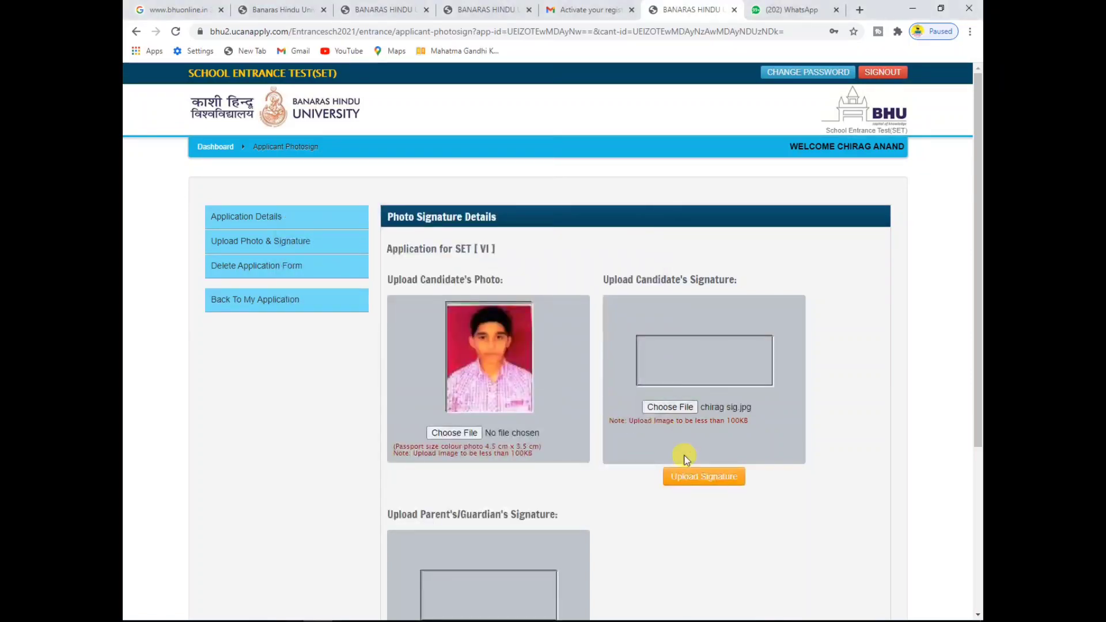
pyautogui.click(685, 478)
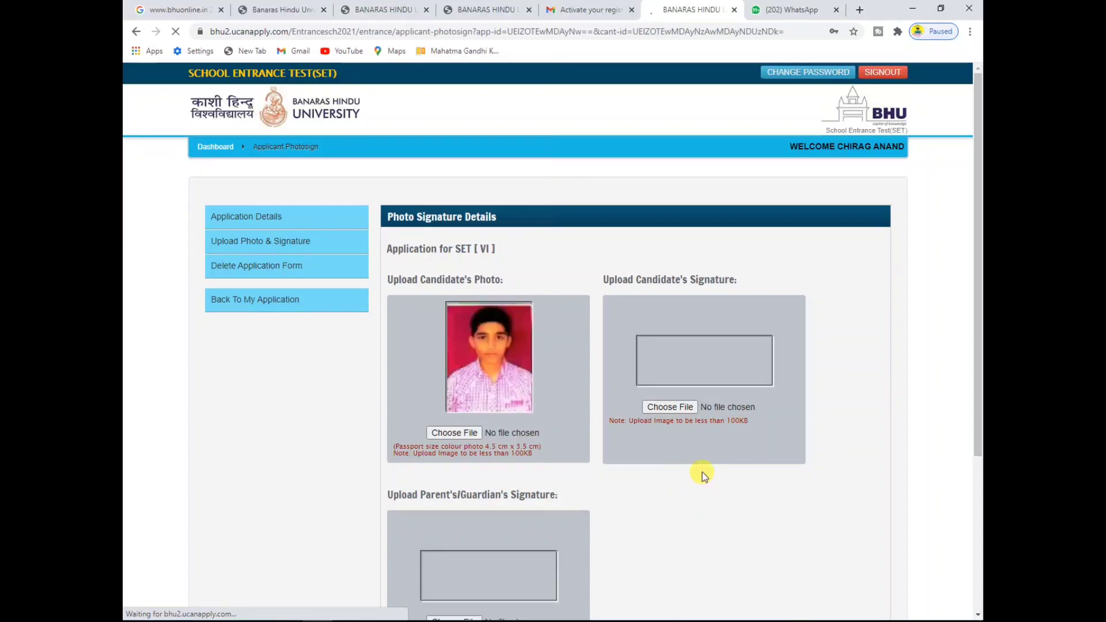
# Step: Choose the father's signature image as the guardian's signature and upload it
pyautogui.scroll(-2, 978, 404)
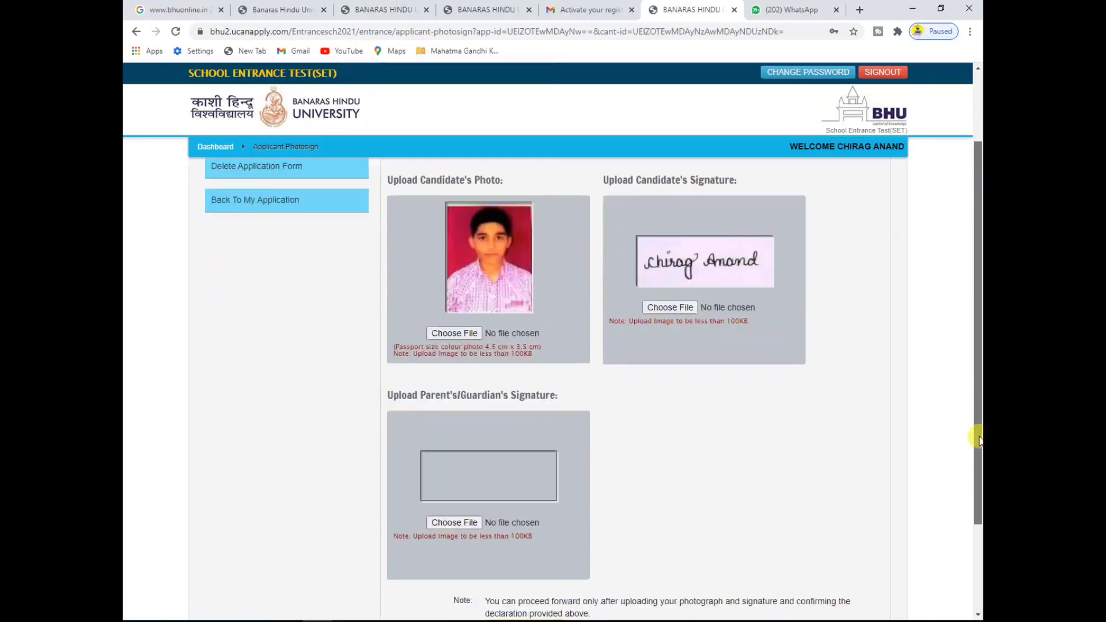
pyautogui.click(455, 524)
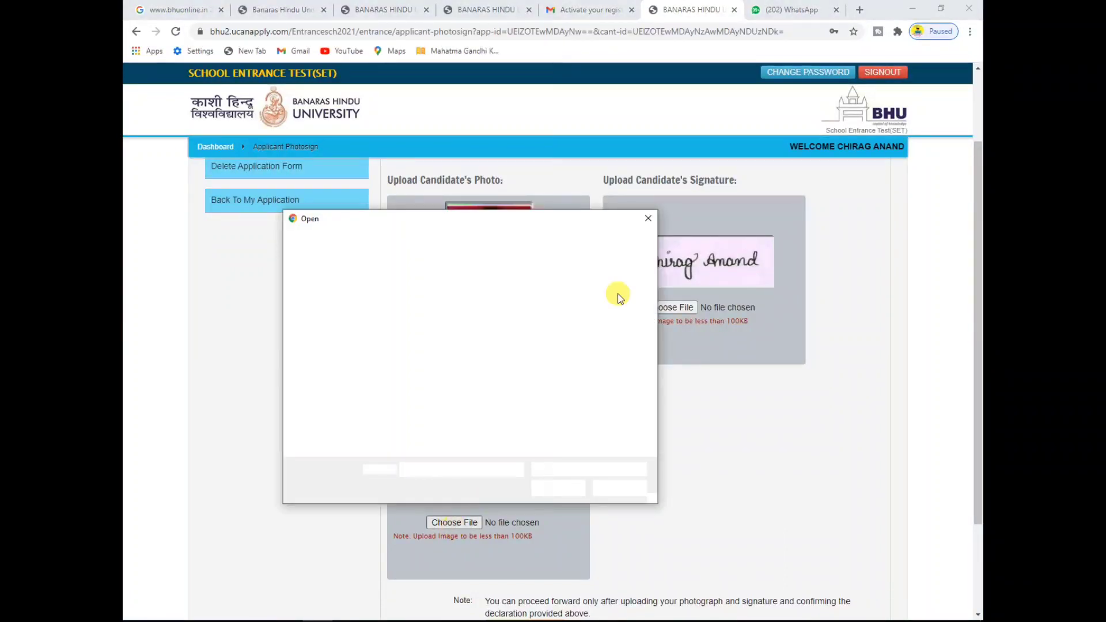
pyautogui.moveTo(650, 304); pyautogui.dragTo(652, 359)
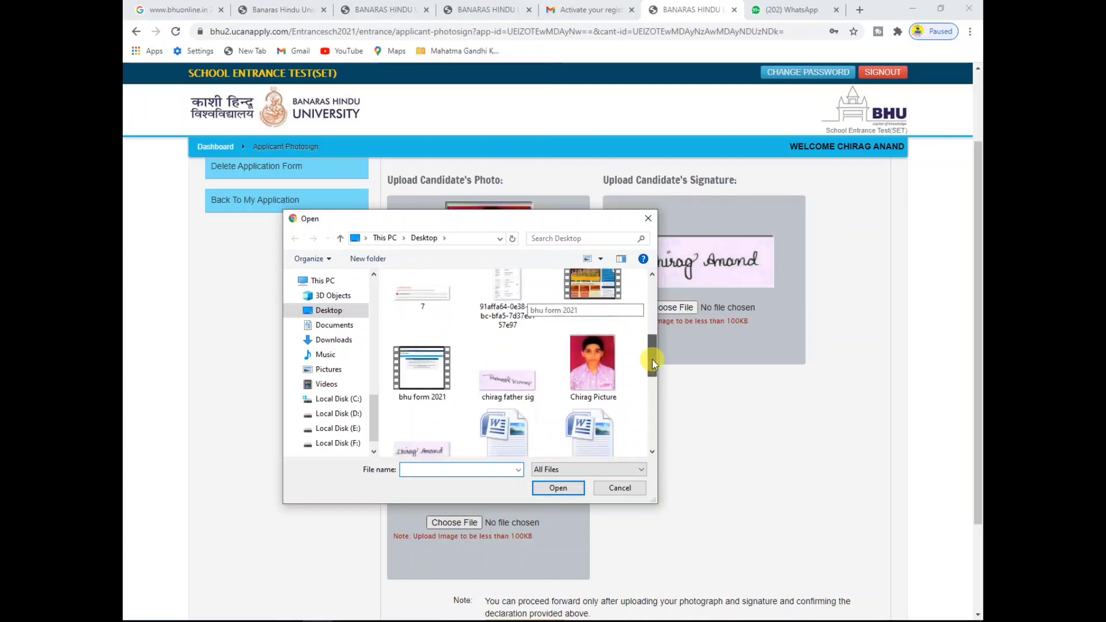
pyautogui.click(495, 380)
pyautogui.click(557, 488)
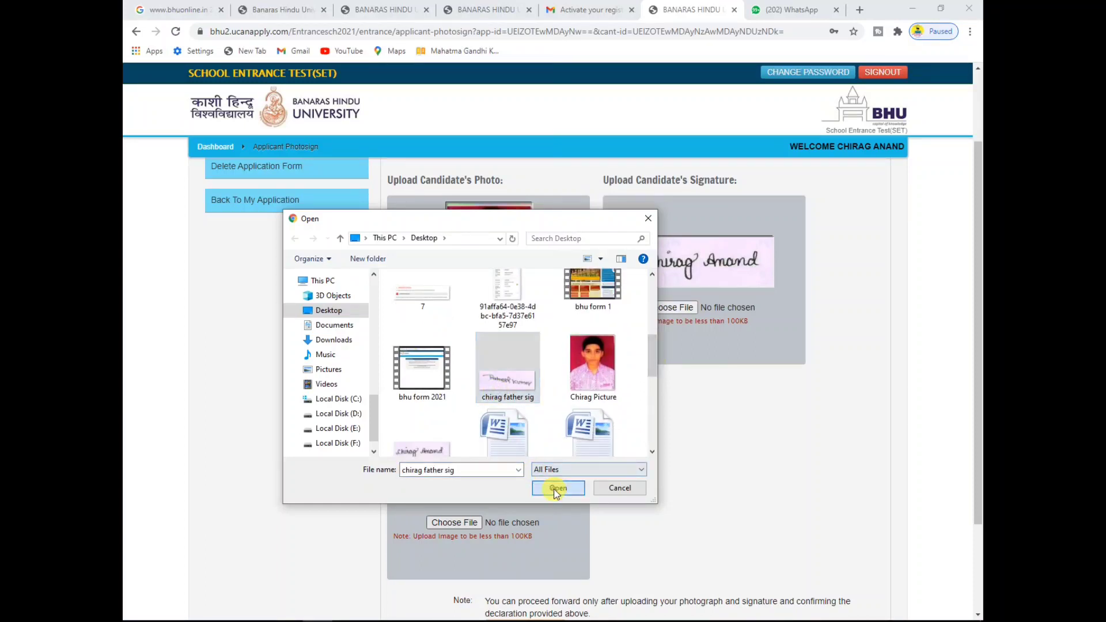
pyautogui.moveTo(977, 419); pyautogui.dragTo(977, 510)
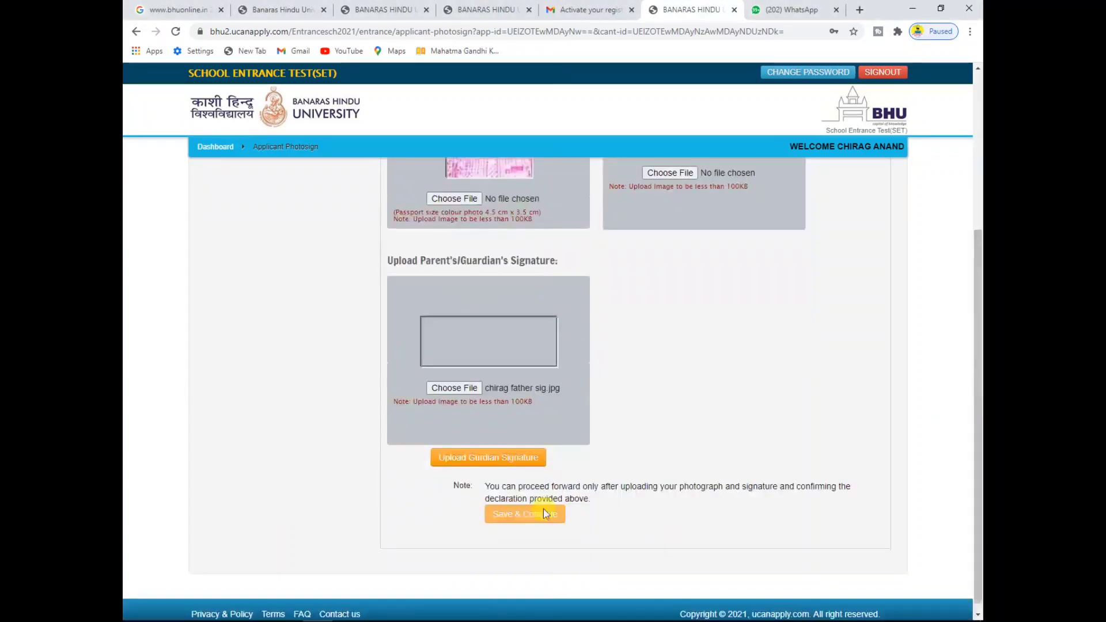
pyautogui.click(496, 460)
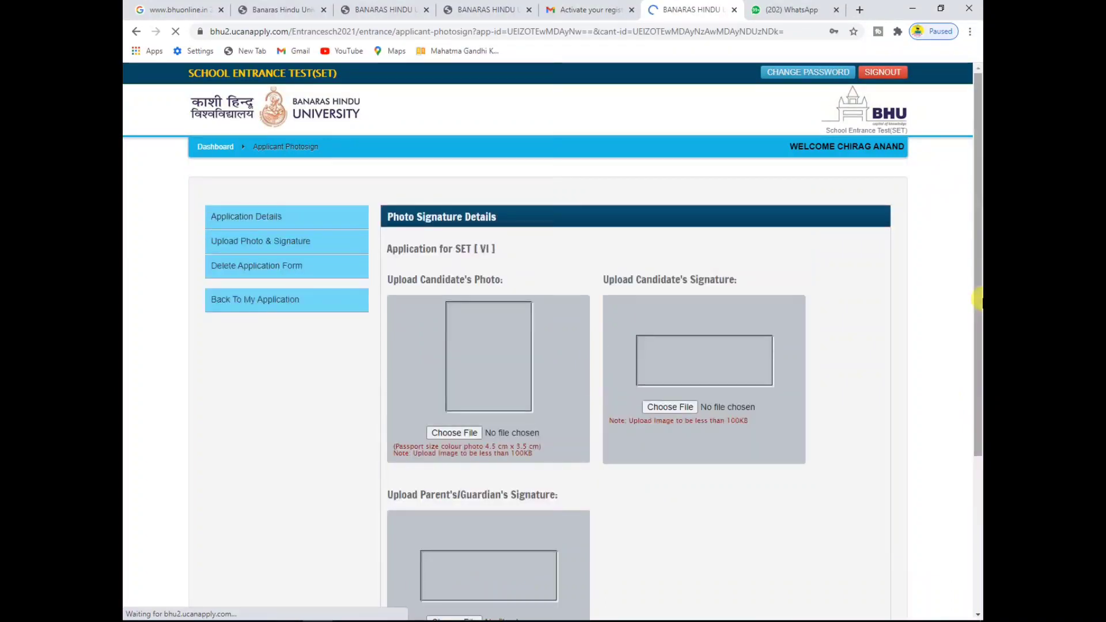
# Step: Save the photo and both signatures and continue to the Application Form View
pyautogui.scroll(-2, 977, 311)
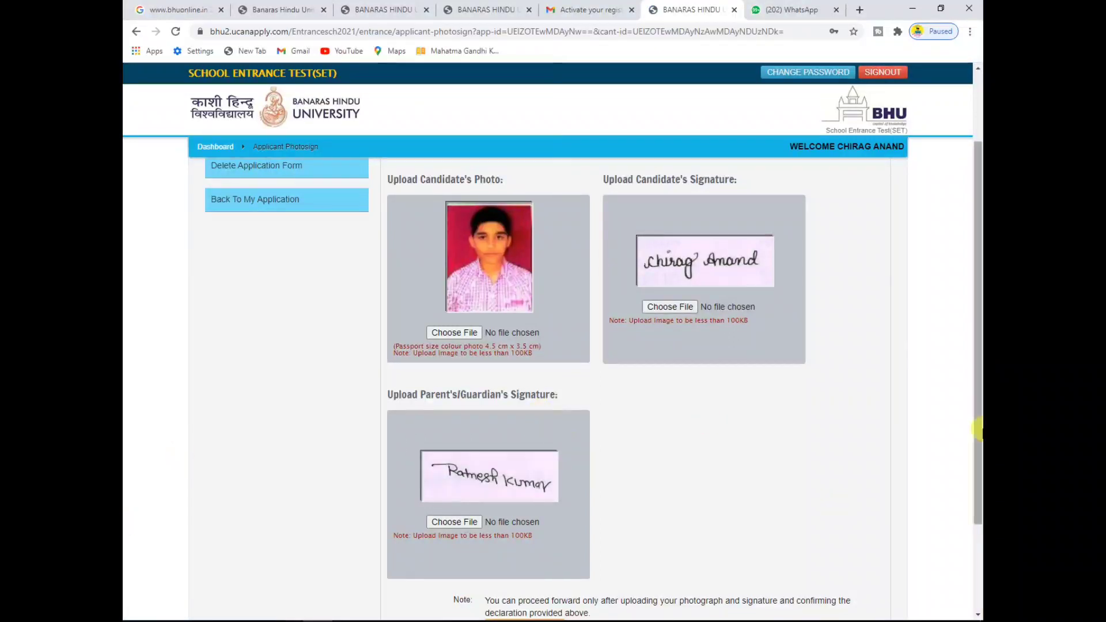
pyautogui.scroll(-1, 976, 522)
pyautogui.scroll(-2, 975, 523)
pyautogui.click(526, 504)
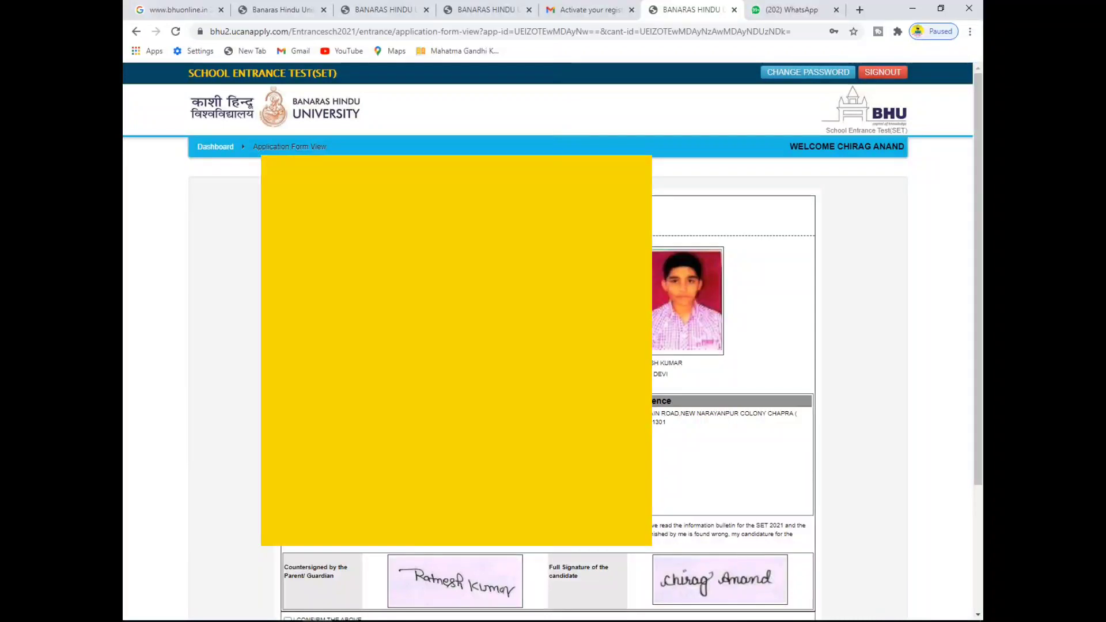
# Step: Scroll through the Application Form View, checking entries such as the parent's name
pyautogui.scroll(-1, 548, 392)
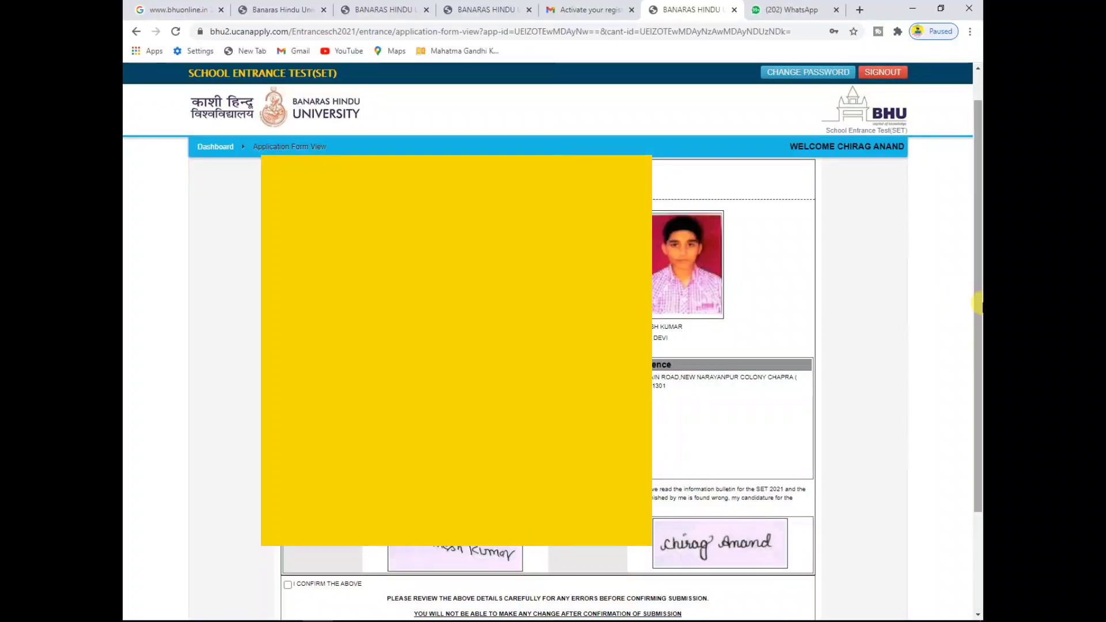
pyautogui.moveTo(977, 301); pyautogui.dragTo(977, 359)
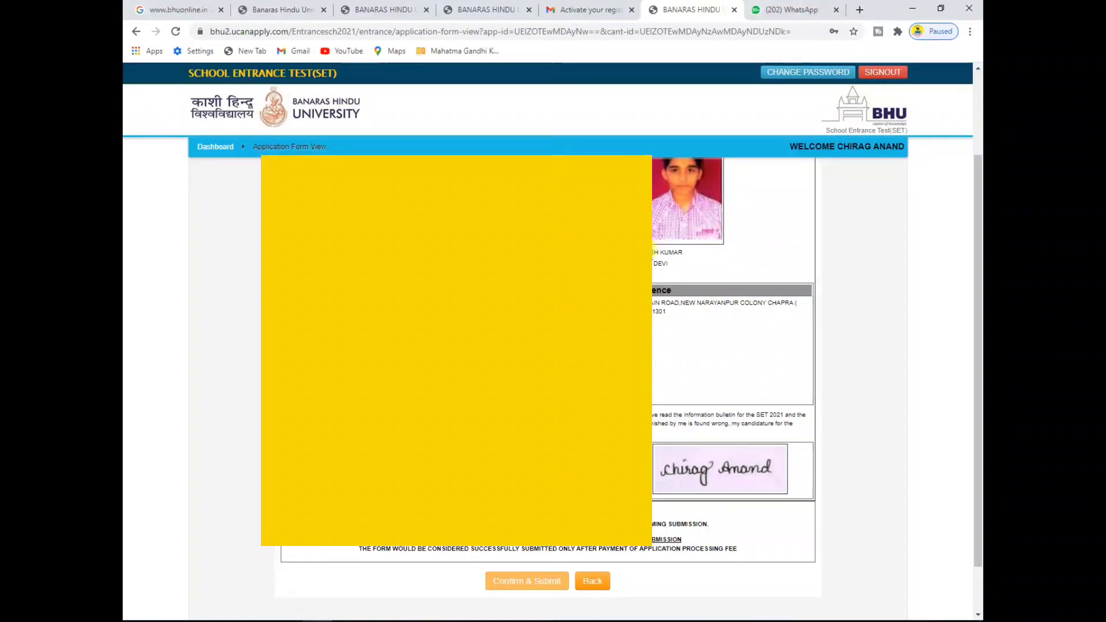
pyautogui.doubleClick(660, 264)
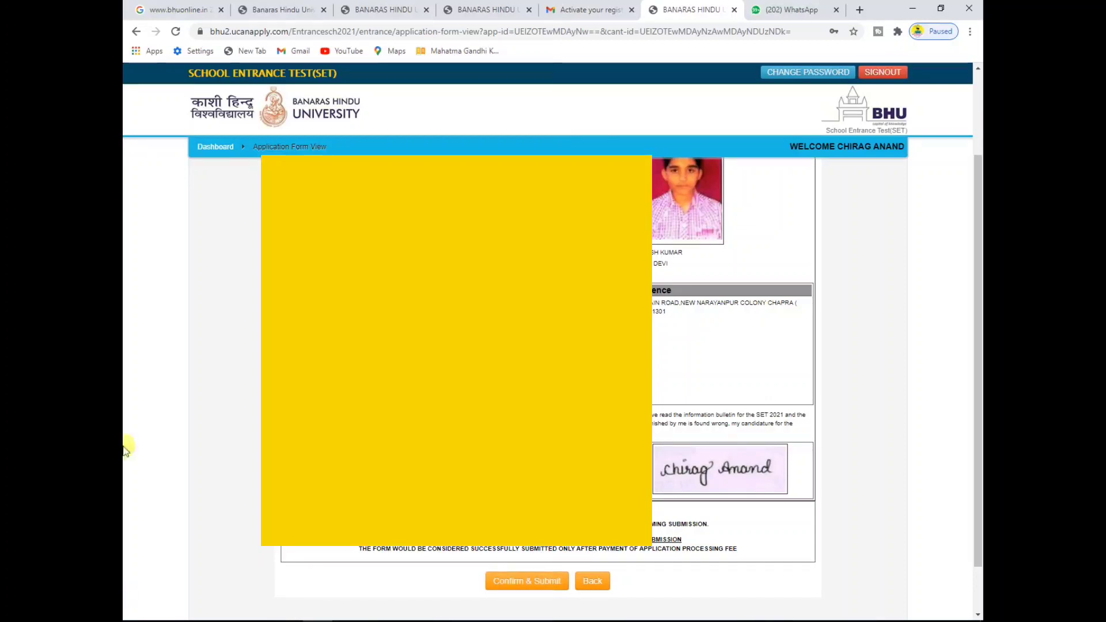
pyautogui.moveTo(976, 336); pyautogui.dragTo(977, 271)
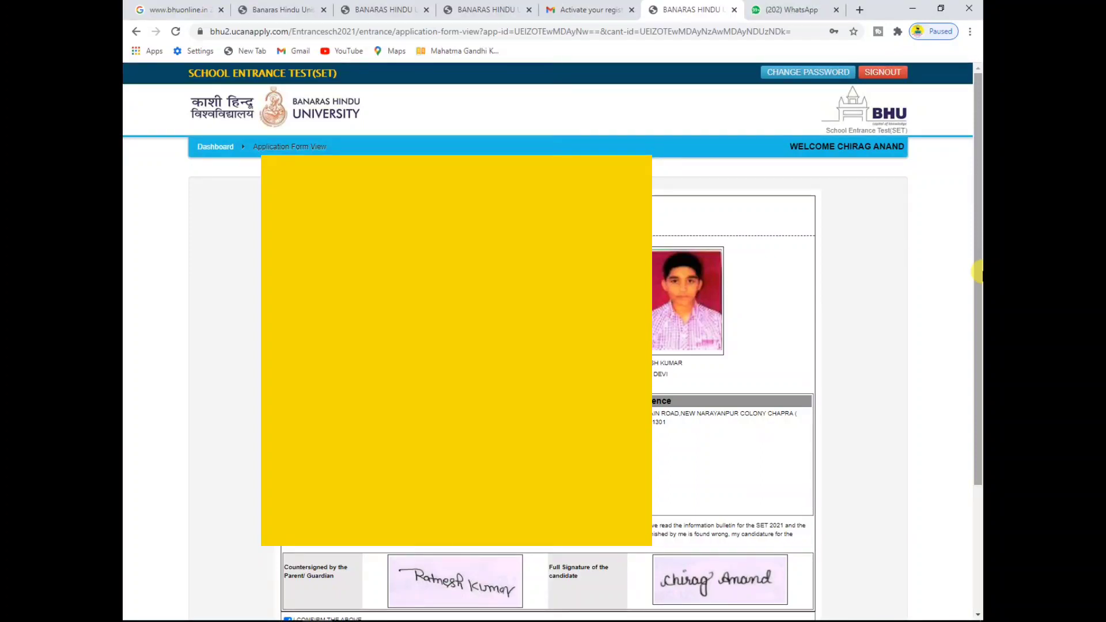
pyautogui.moveTo(977, 271)
pyautogui.mouseDown()
pyautogui.moveTo(977, 394)
pyautogui.moveTo(978, 260)
pyautogui.mouseUp()
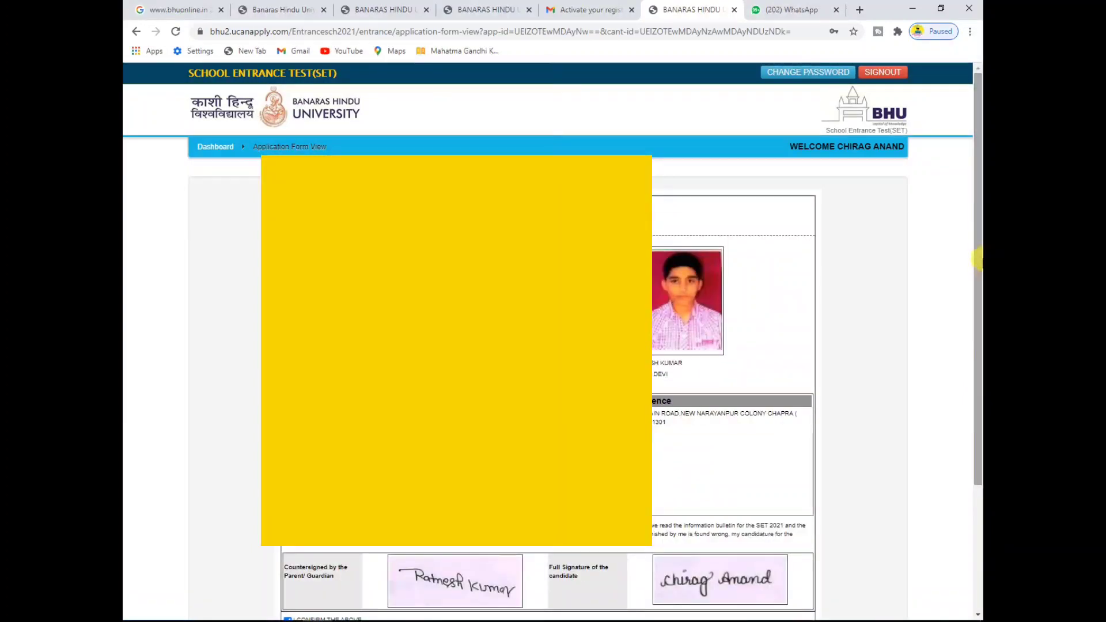
pyautogui.moveTo(977, 260); pyautogui.dragTo(979, 487)
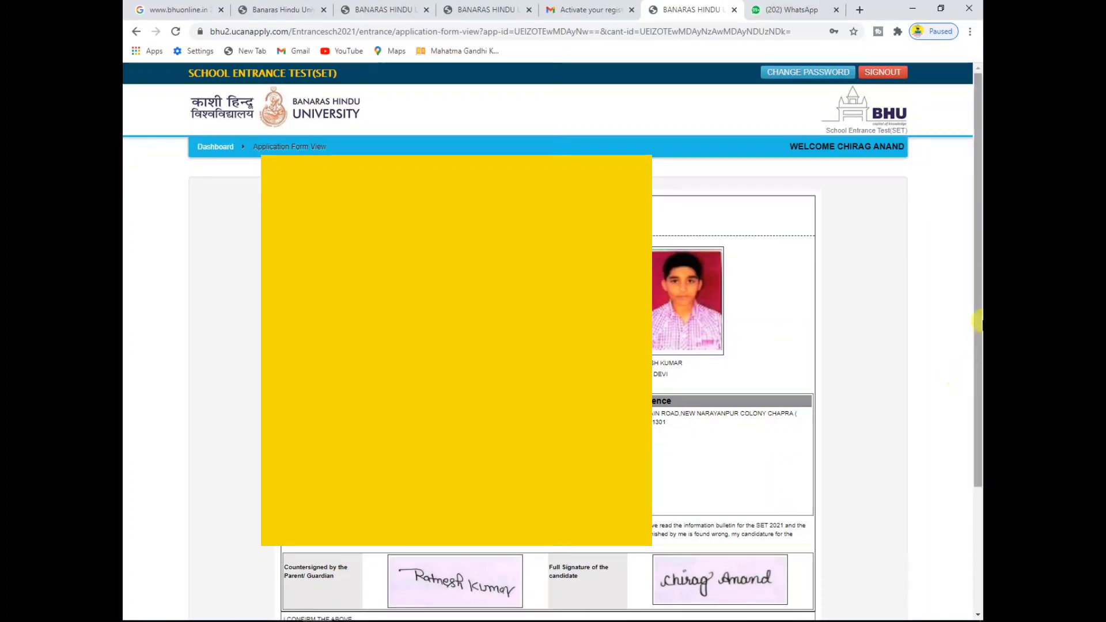
pyautogui.moveTo(977, 321)
pyautogui.mouseDown()
pyautogui.moveTo(977, 397)
pyautogui.moveTo(977, 340)
pyautogui.mouseUp()
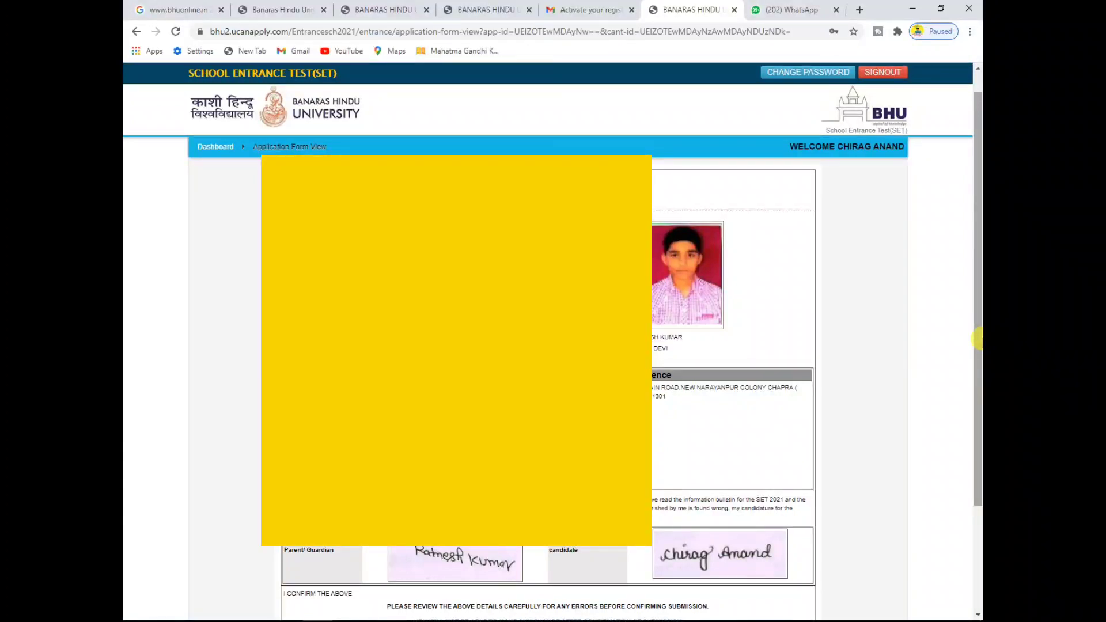
pyautogui.scroll(-3, 792, 429)
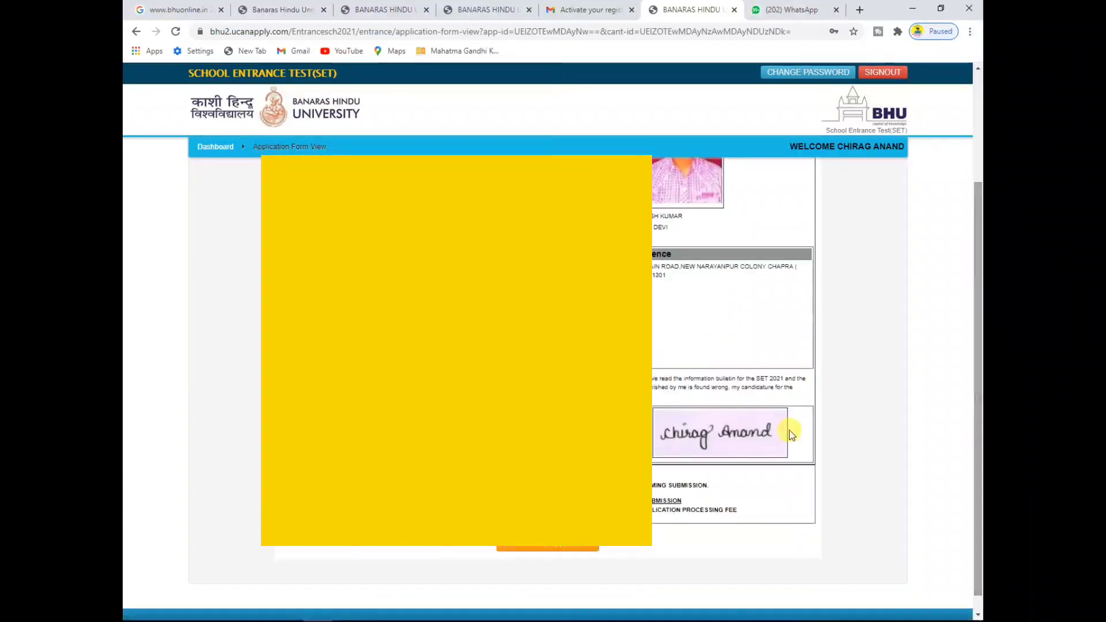
# Step: Confirm and submit the application, view the submitted form, then return to the application list
pyautogui.click(563, 549)
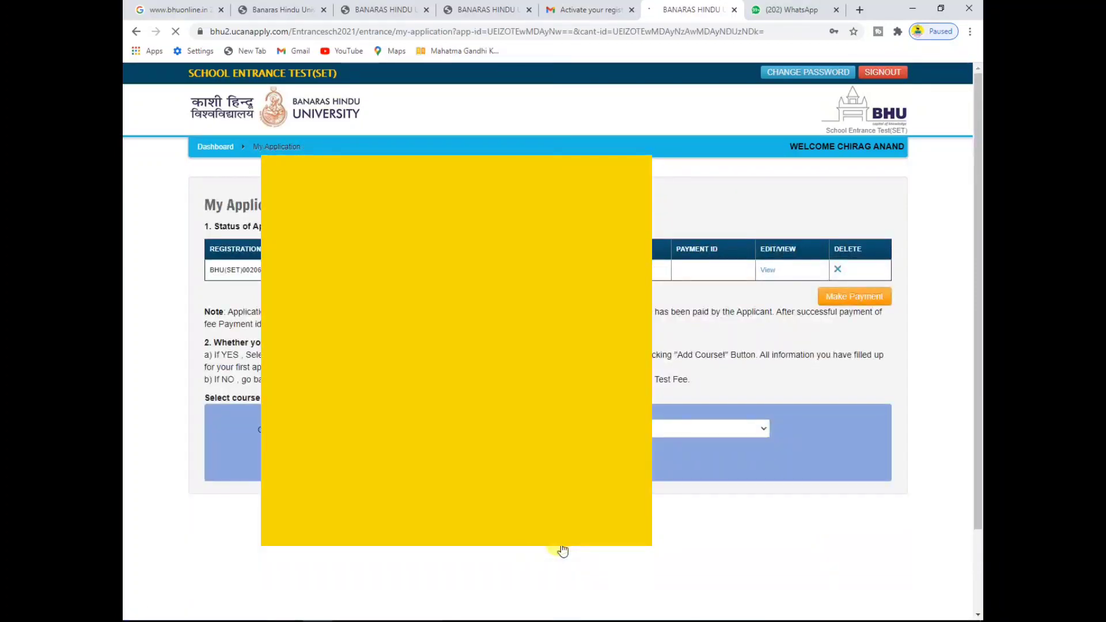
pyautogui.click(766, 270)
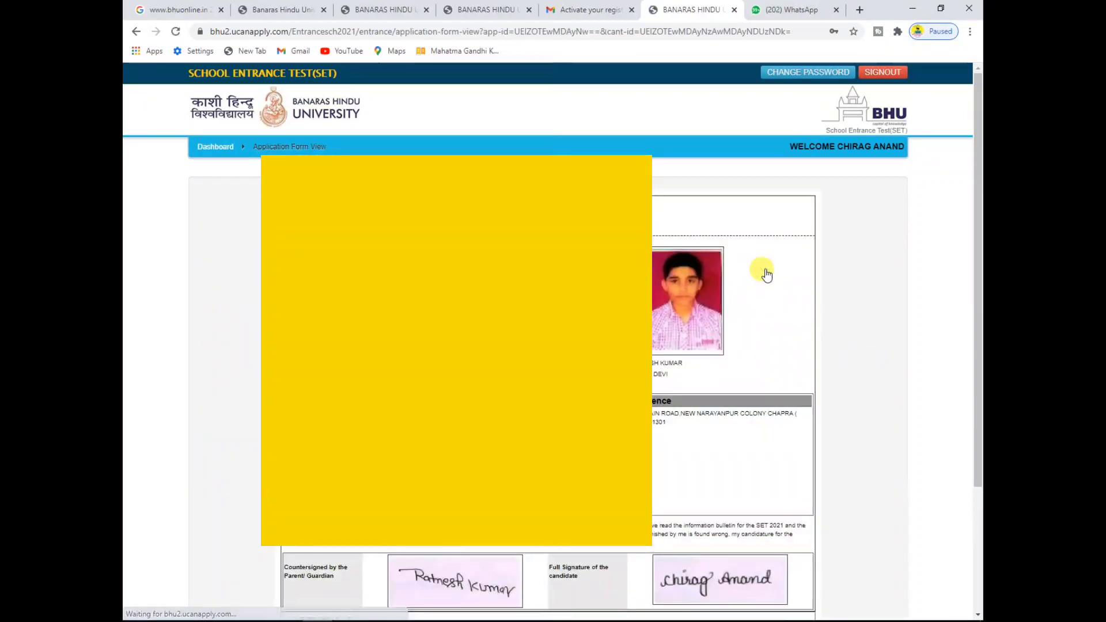
pyautogui.moveTo(978, 293); pyautogui.dragTo(978, 414)
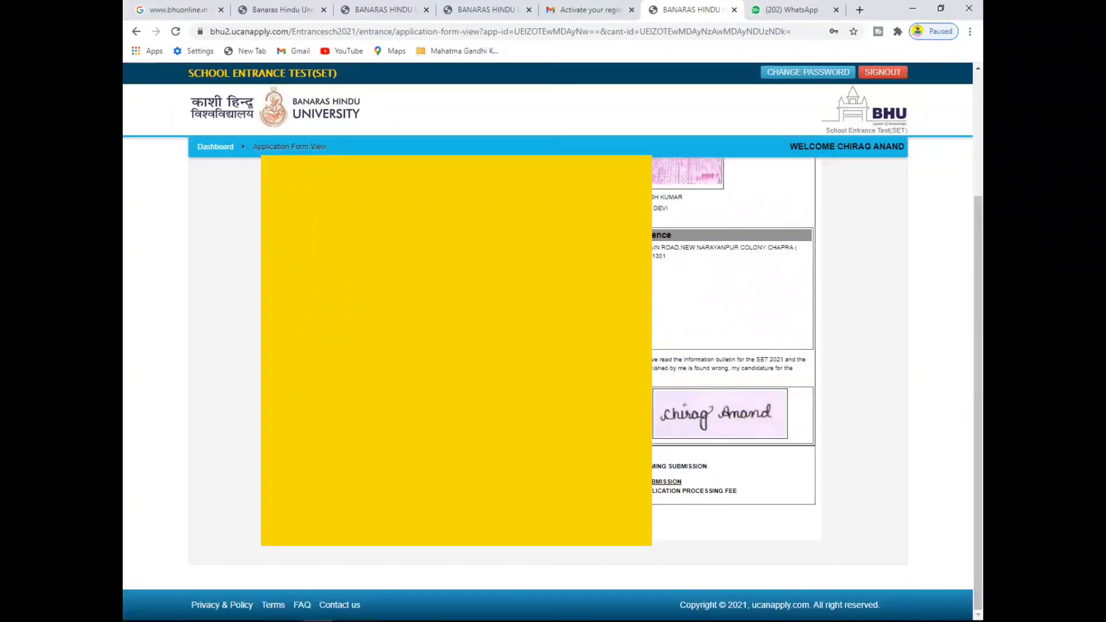
pyautogui.click(455, 524)
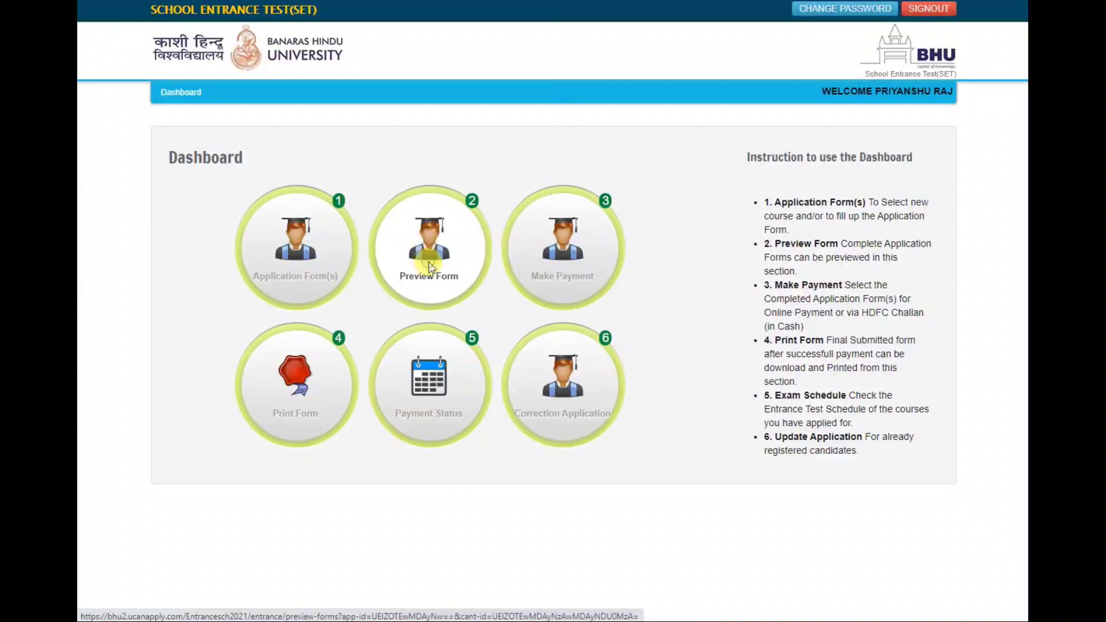
# Step: Preview the completed SET (106) VI form, then go back to My Application
pyautogui.click(429, 265)
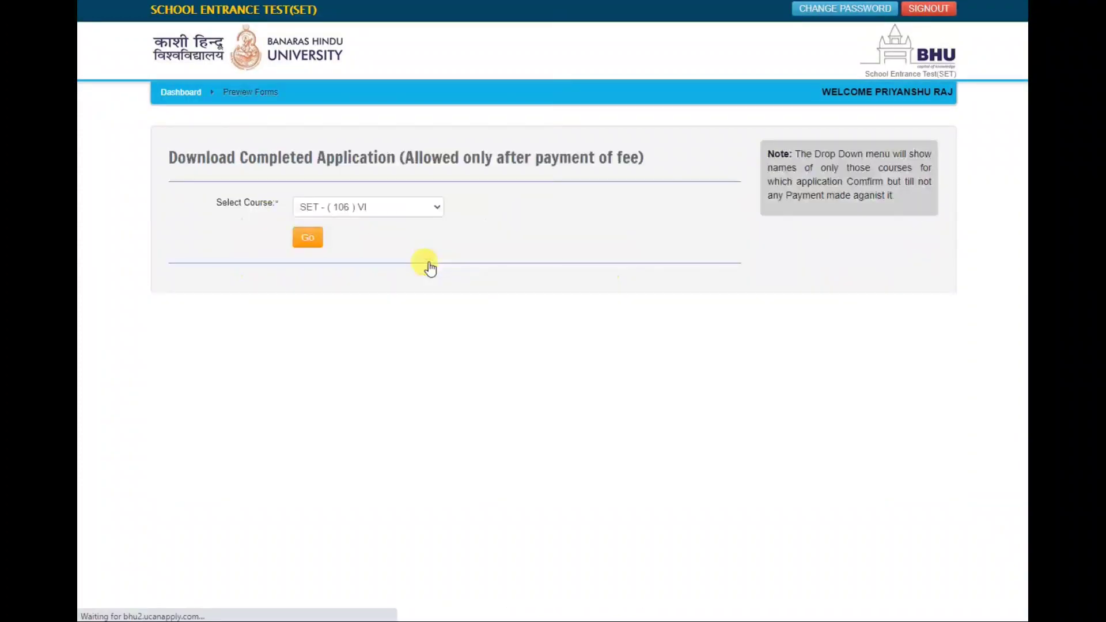
pyautogui.click(307, 238)
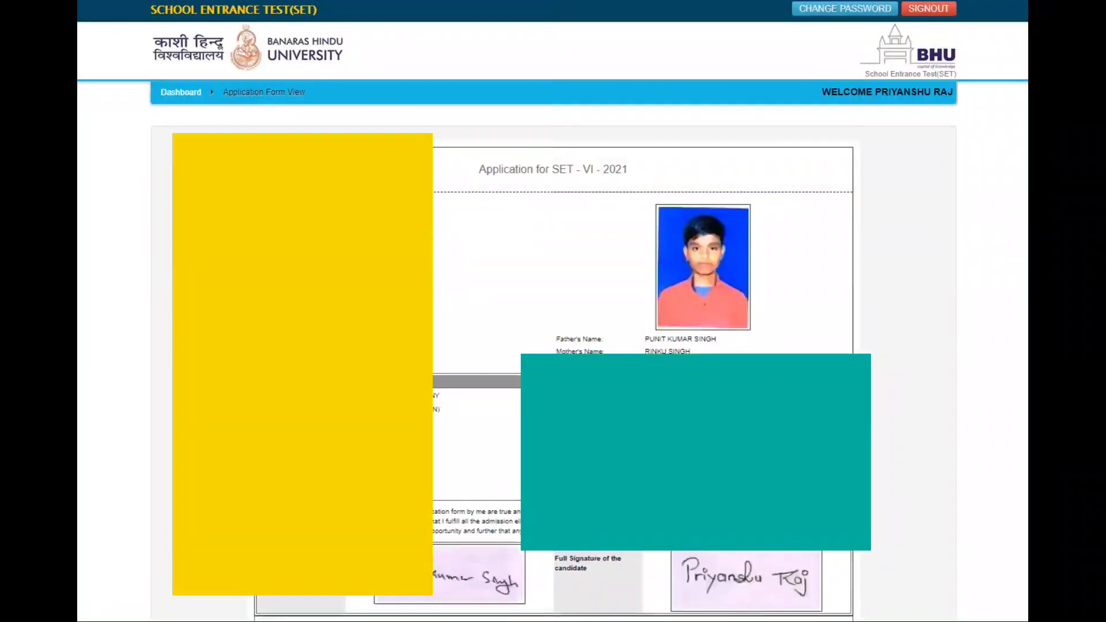
pyautogui.scroll(-3, 553, 346)
pyautogui.scroll(3, 553, 345)
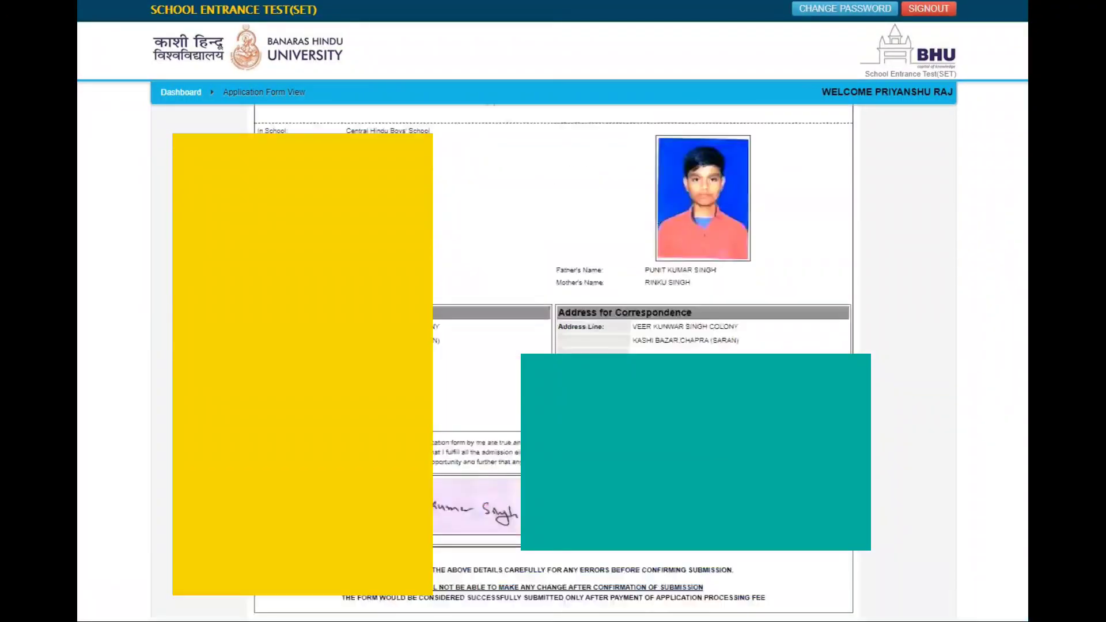
pyautogui.scroll(-2, 553, 346)
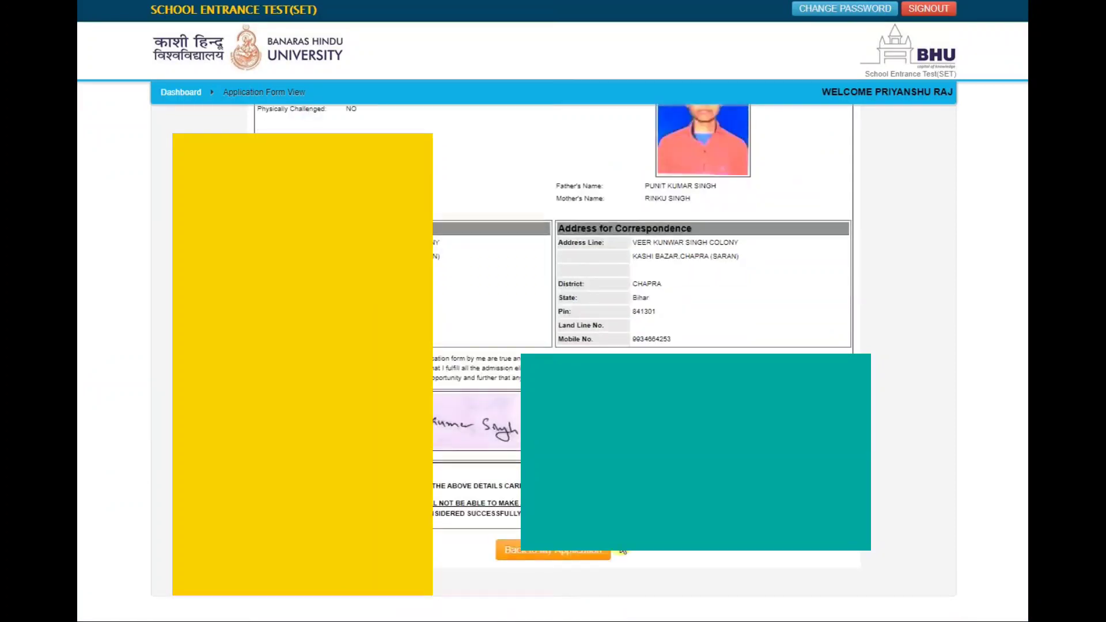
pyautogui.click(535, 554)
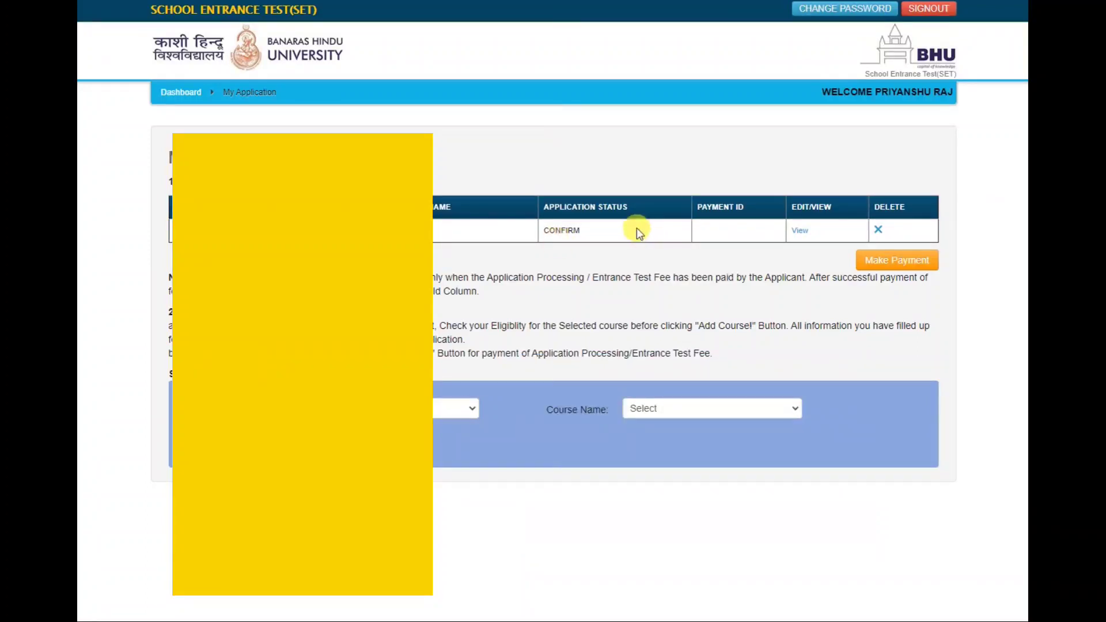
# Step: Select the (106) VI application under Make Payment and continue to the 612 online payment review
pyautogui.moveTo(637, 226); pyautogui.dragTo(544, 236)
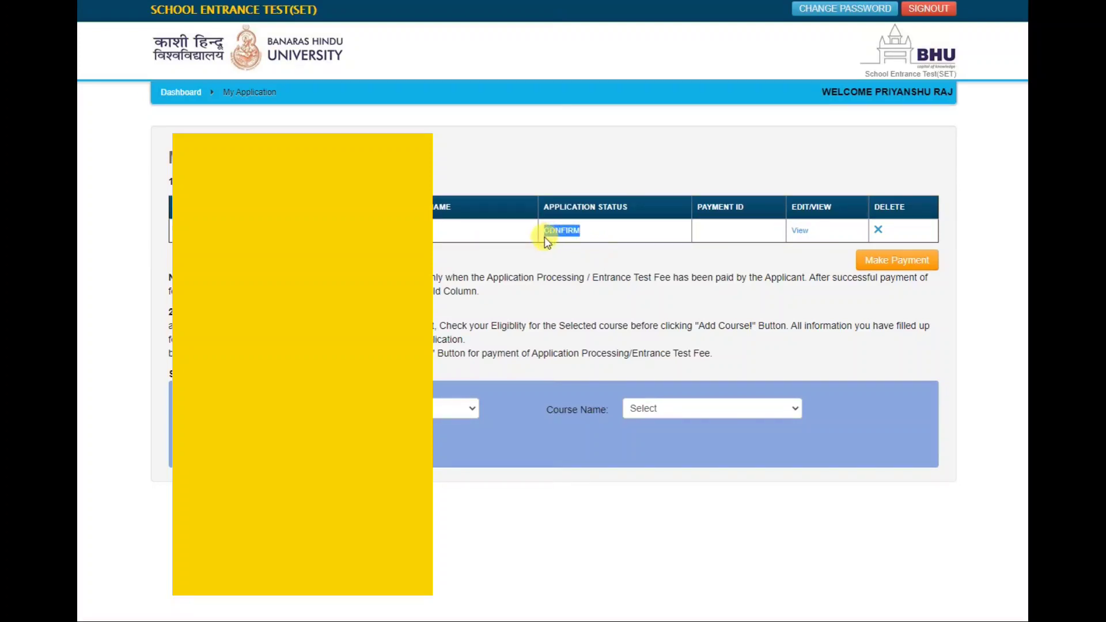
pyautogui.click(726, 229)
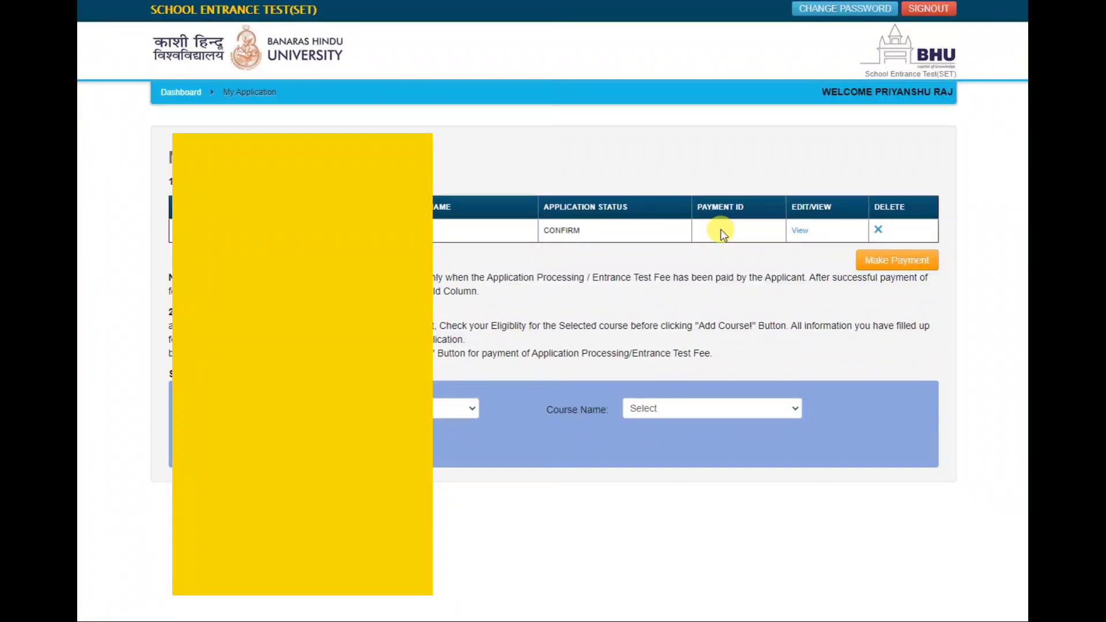
pyautogui.click(909, 267)
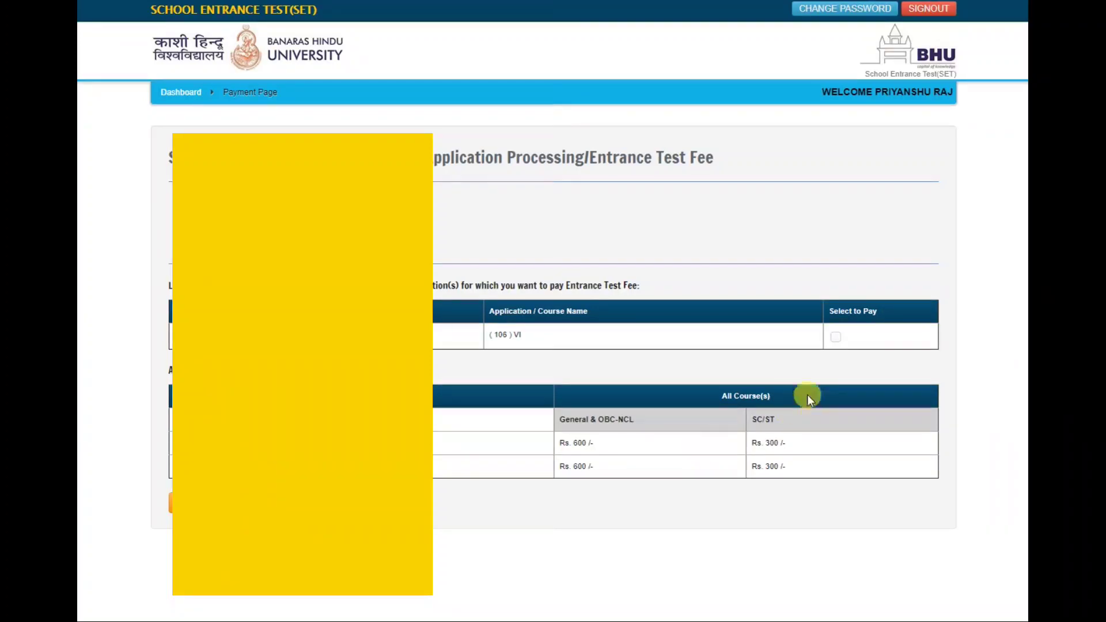
pyautogui.click(835, 337)
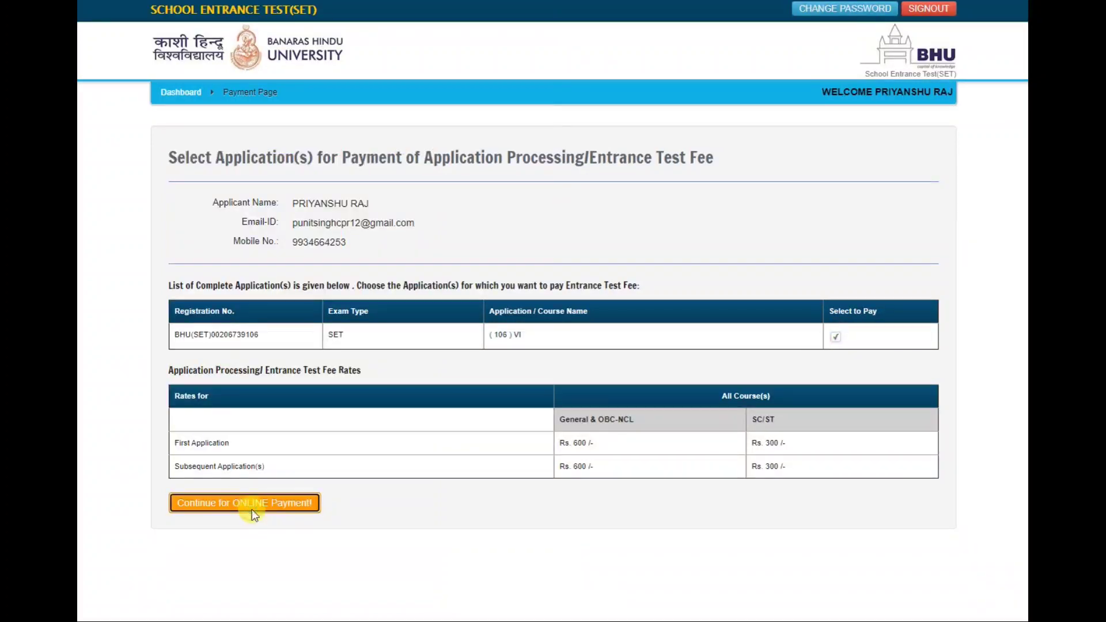
pyautogui.click(252, 503)
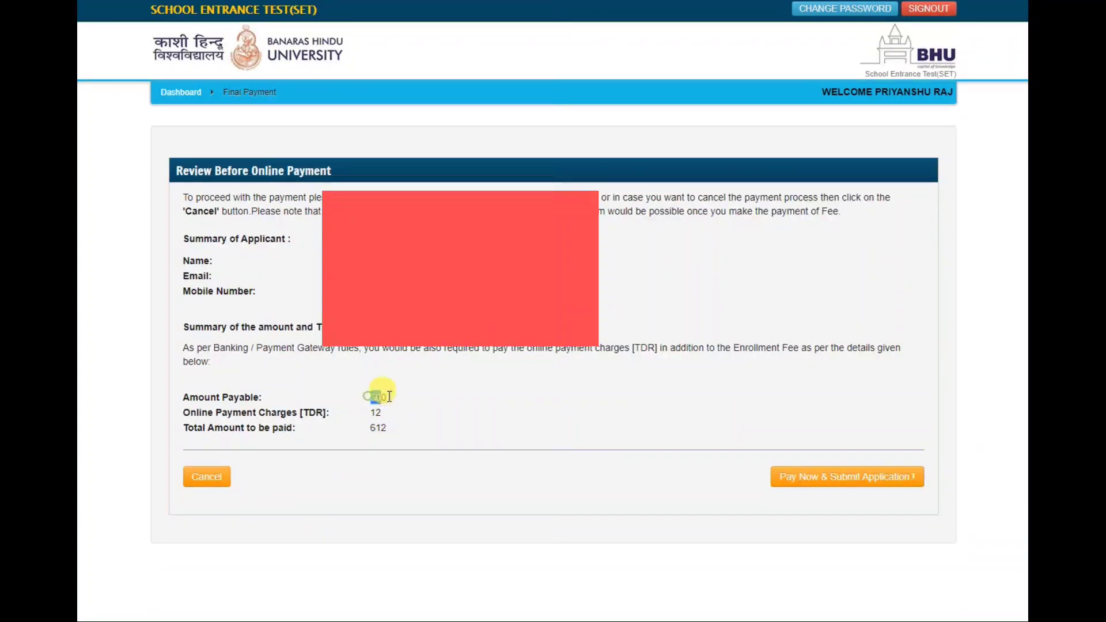
# Step: Check the 600 fee amount and proceed to the EBS gateway to pay INR 612
pyautogui.moveTo(389, 396); pyautogui.dragTo(380, 407)
pyautogui.click(827, 487)
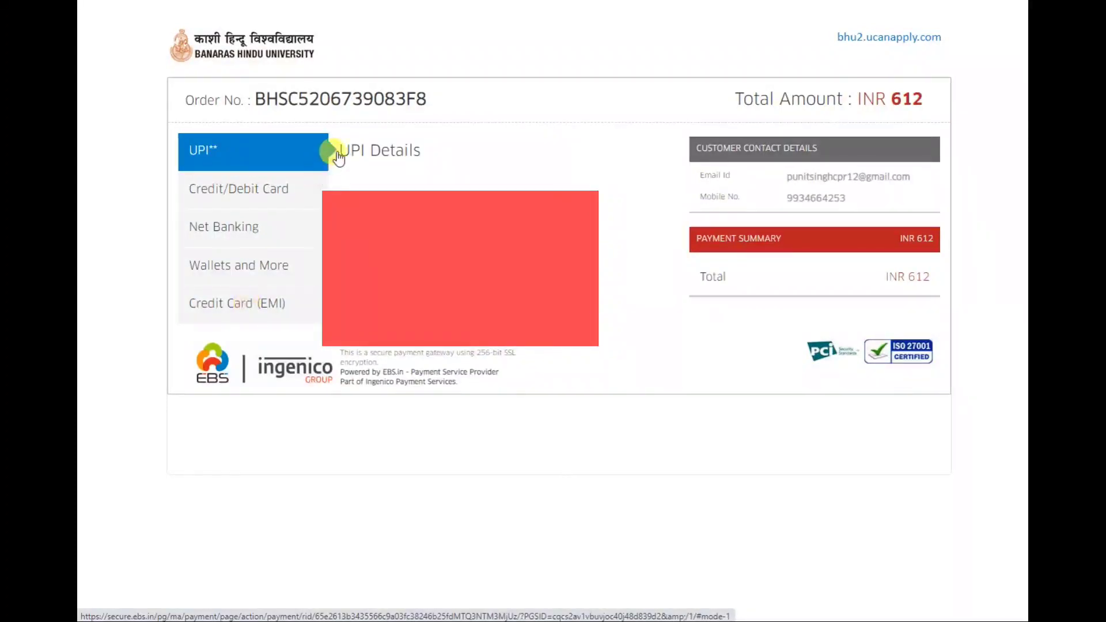
# Step: Pay by debit card, entering the card number, expiry, CVV and cardholder name
pyautogui.click(275, 192)
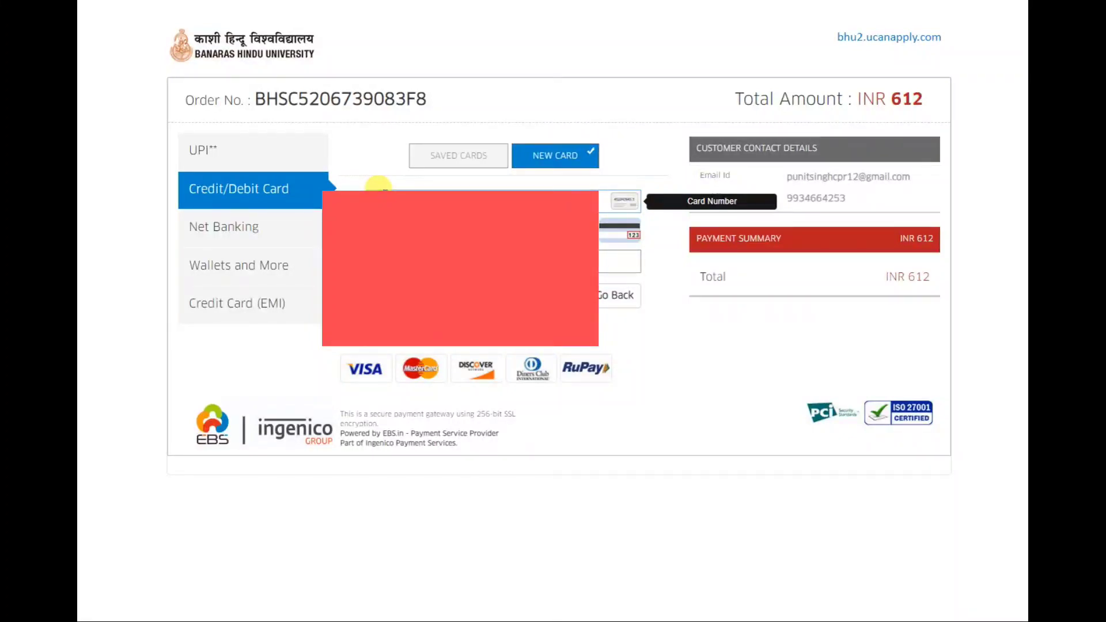
pyautogui.write('5')
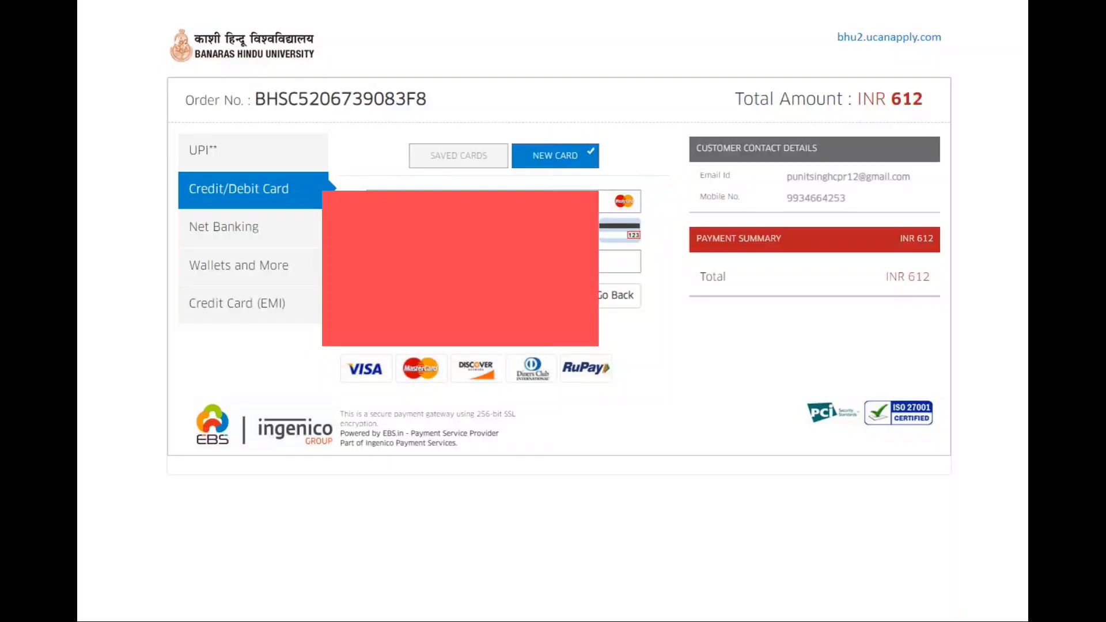
pyautogui.press('Tab')
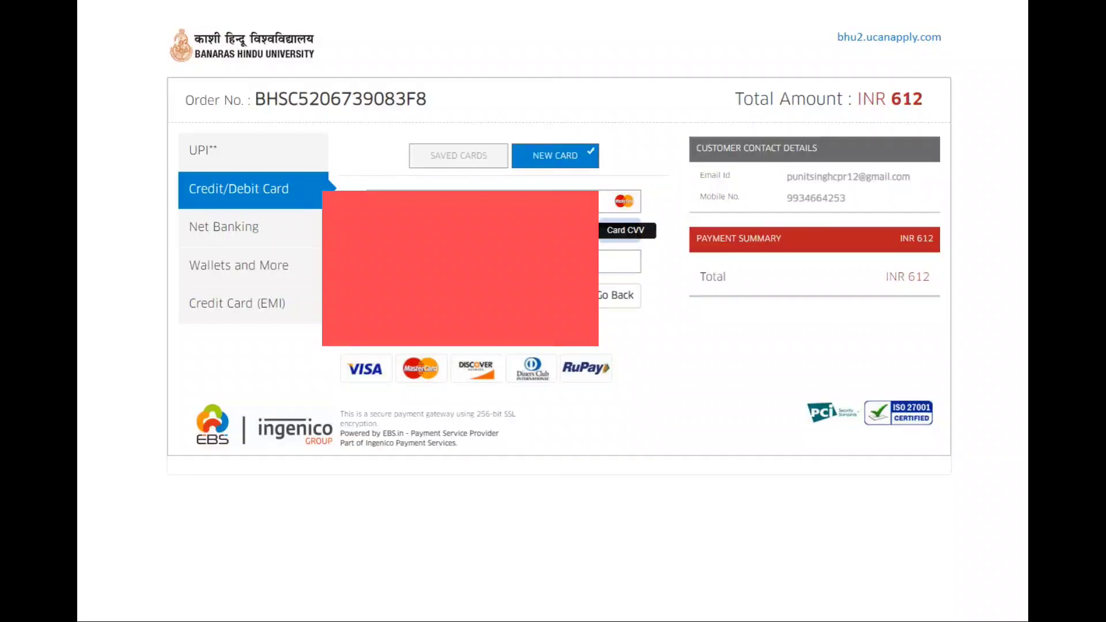
pyautogui.press('Tab')
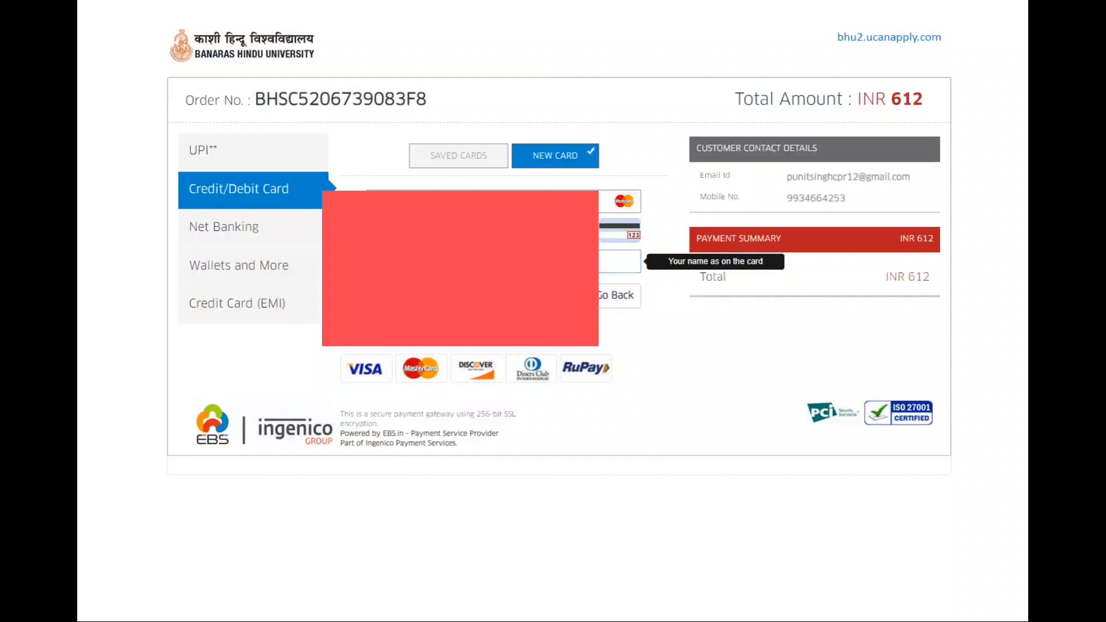
pyautogui.press('Return')
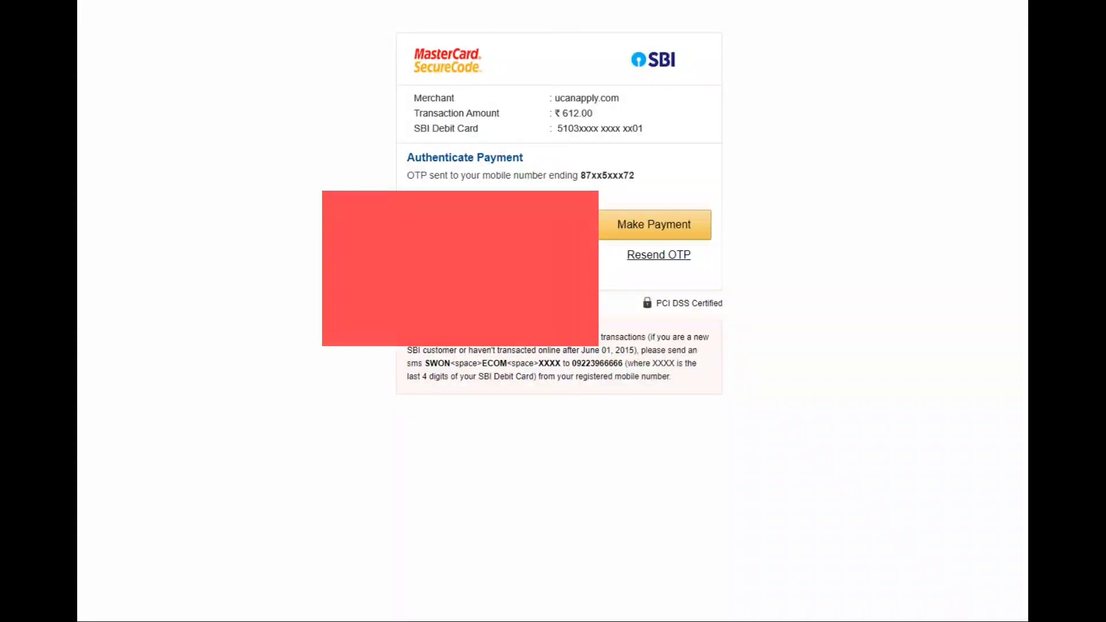
# Step: Enter the mobile OTP and authorize the ₹612 payment on SBI MasterCard SecureCode
pyautogui.click(654, 230)
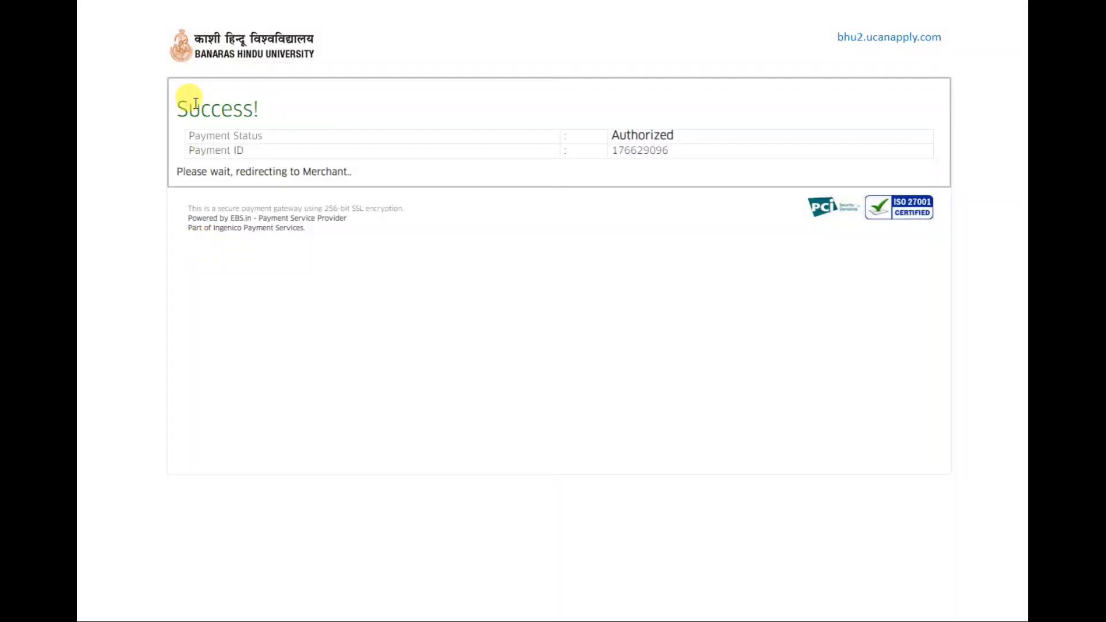
# Step: Leave the payment Success page and return to the My Application(s) list
pyautogui.moveTo(176, 110); pyautogui.dragTo(281, 121)
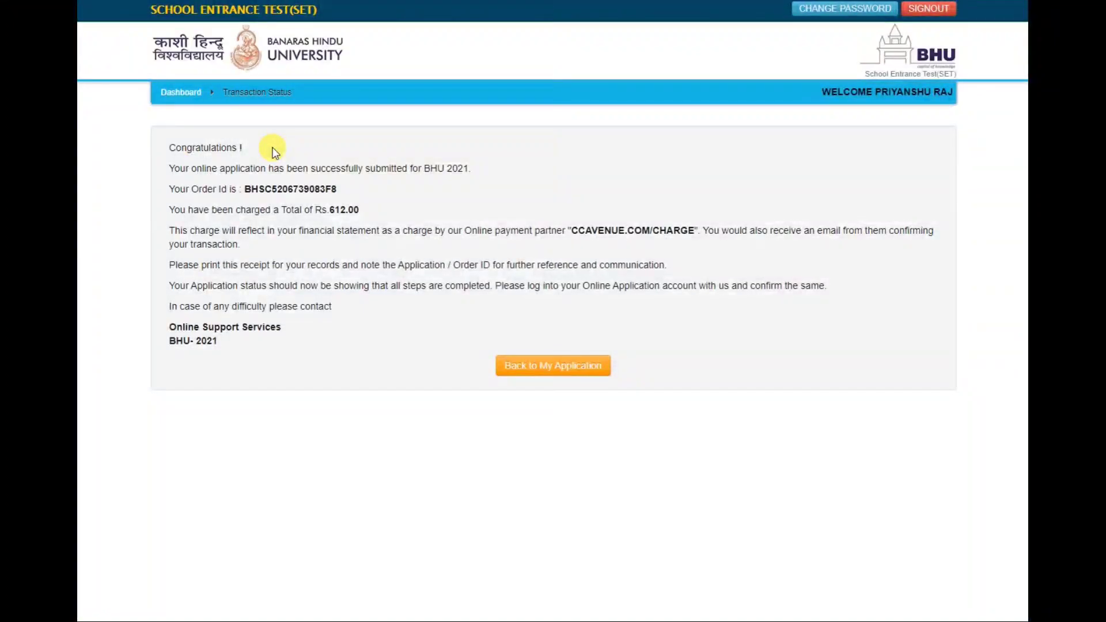
pyautogui.click(554, 373)
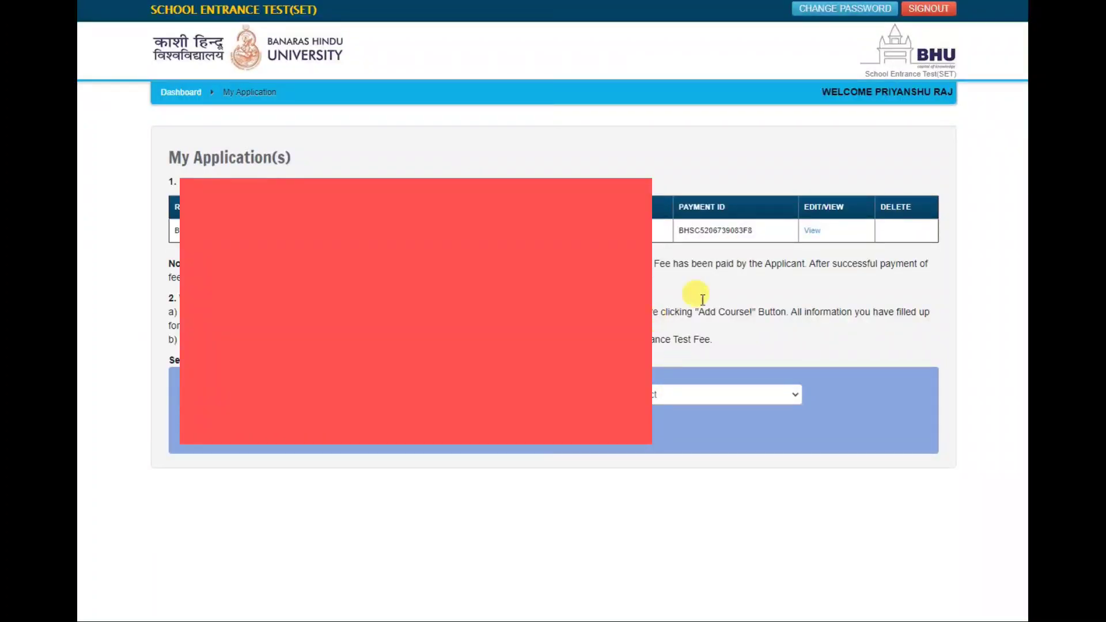
# Step: View the submitted application form and bring up its print dialog
pyautogui.click(812, 231)
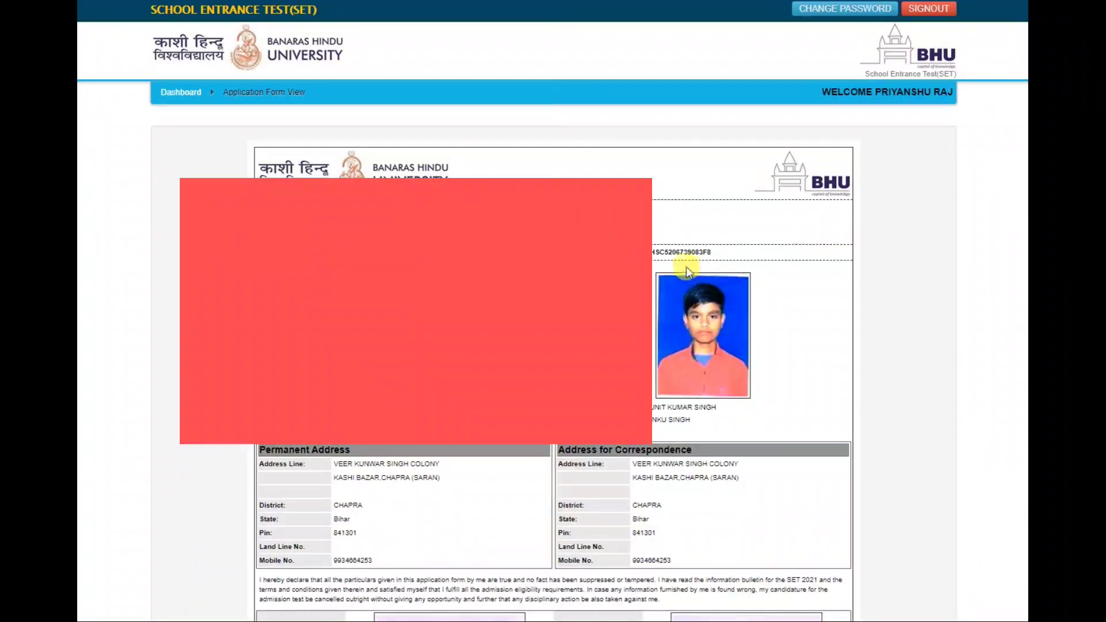
pyautogui.moveTo(648, 252); pyautogui.dragTo(716, 256)
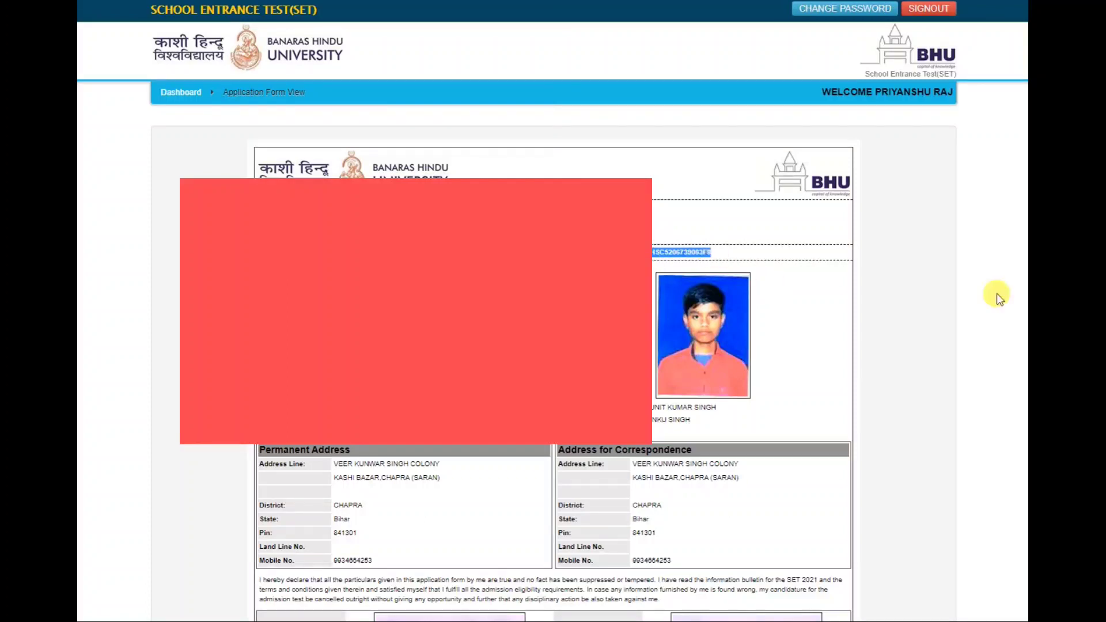
pyautogui.scroll(-3, 997, 292)
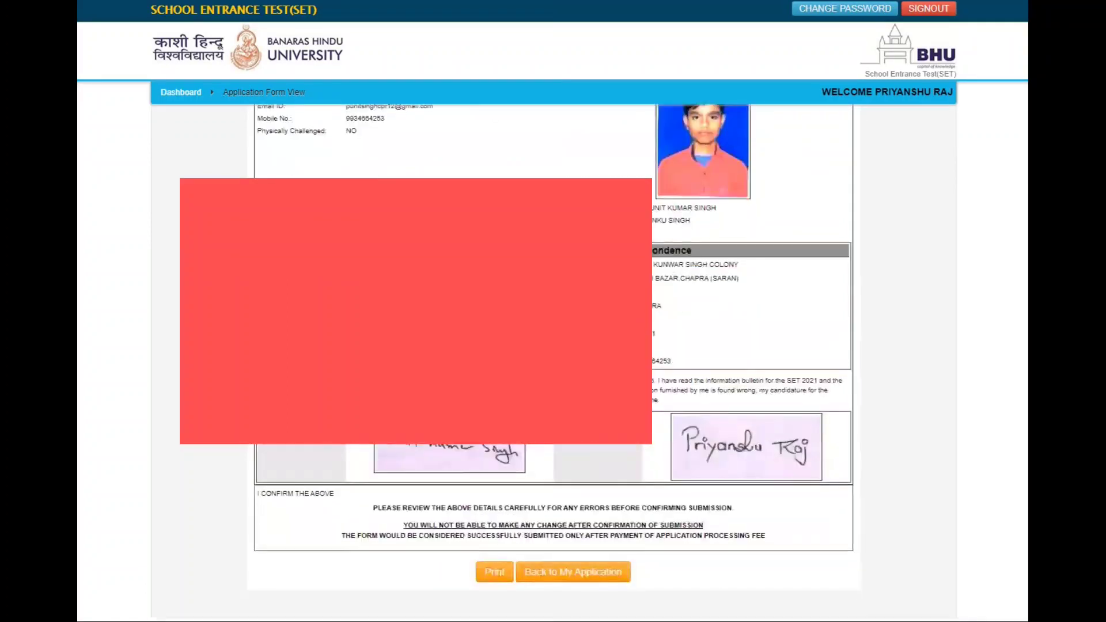
pyautogui.click(493, 571)
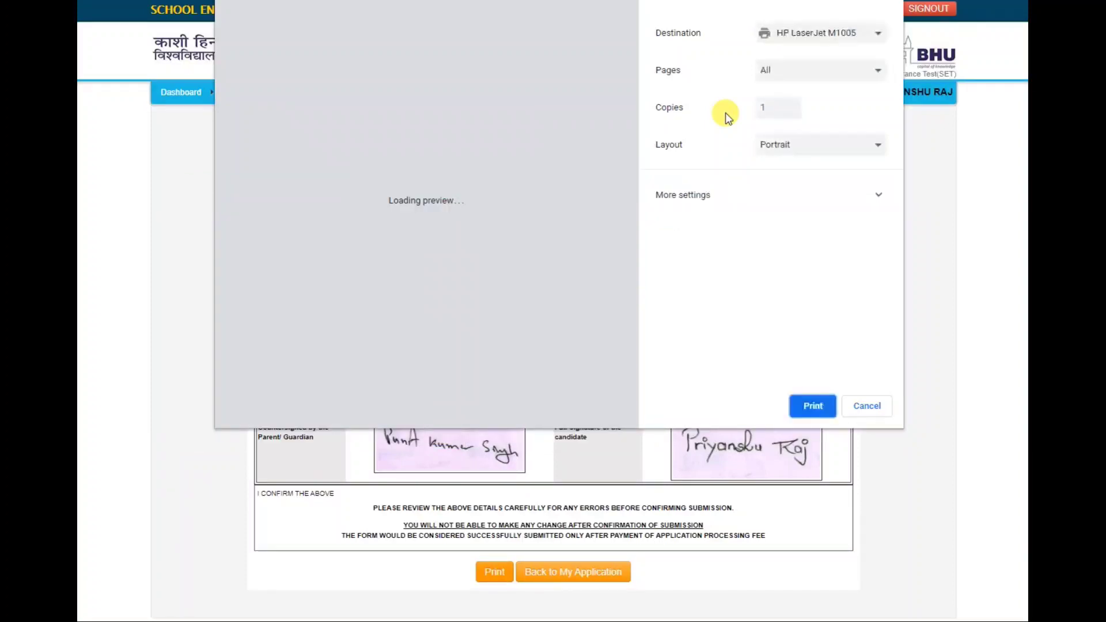
# Step: Print only page 1 via a custom page range on the HP LaserJet M1005
pyautogui.click(790, 75)
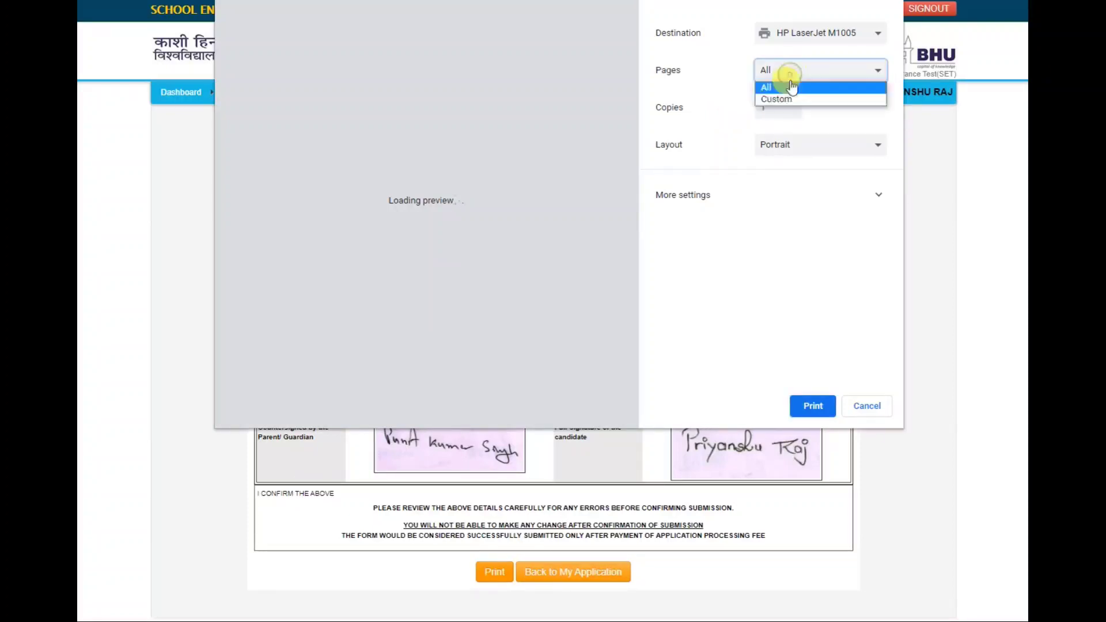
pyautogui.click(791, 99)
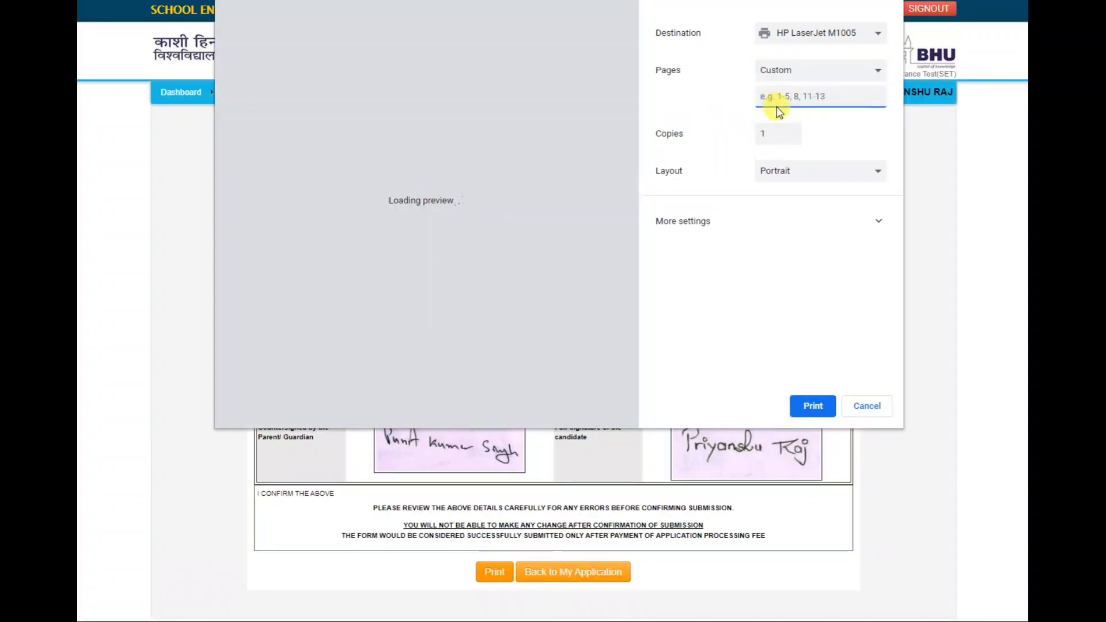
pyautogui.write('1')
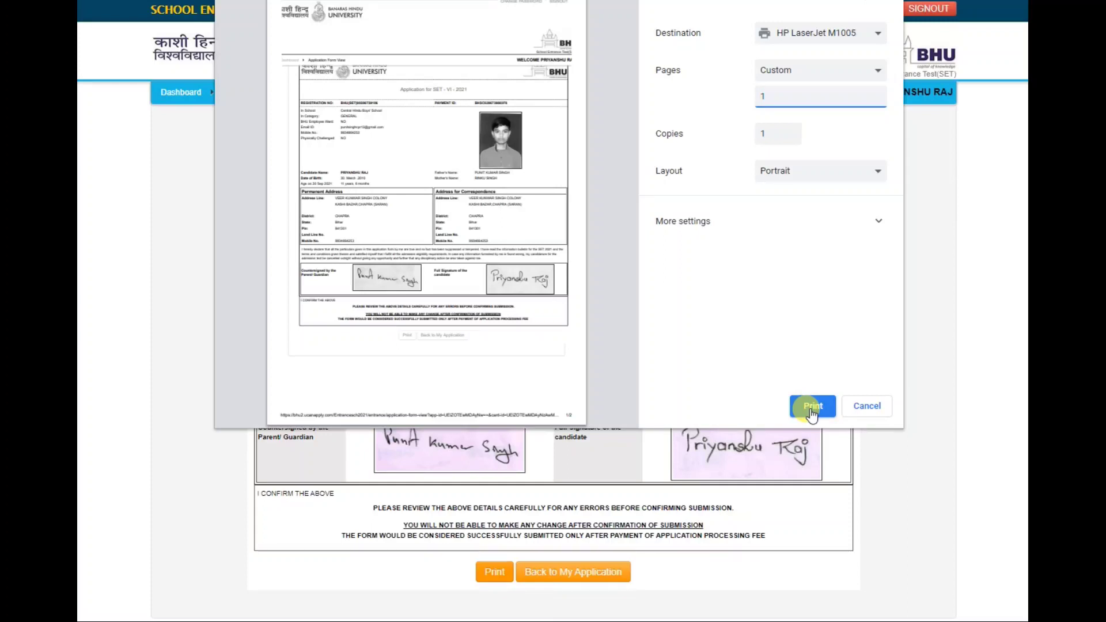
pyautogui.click(813, 407)
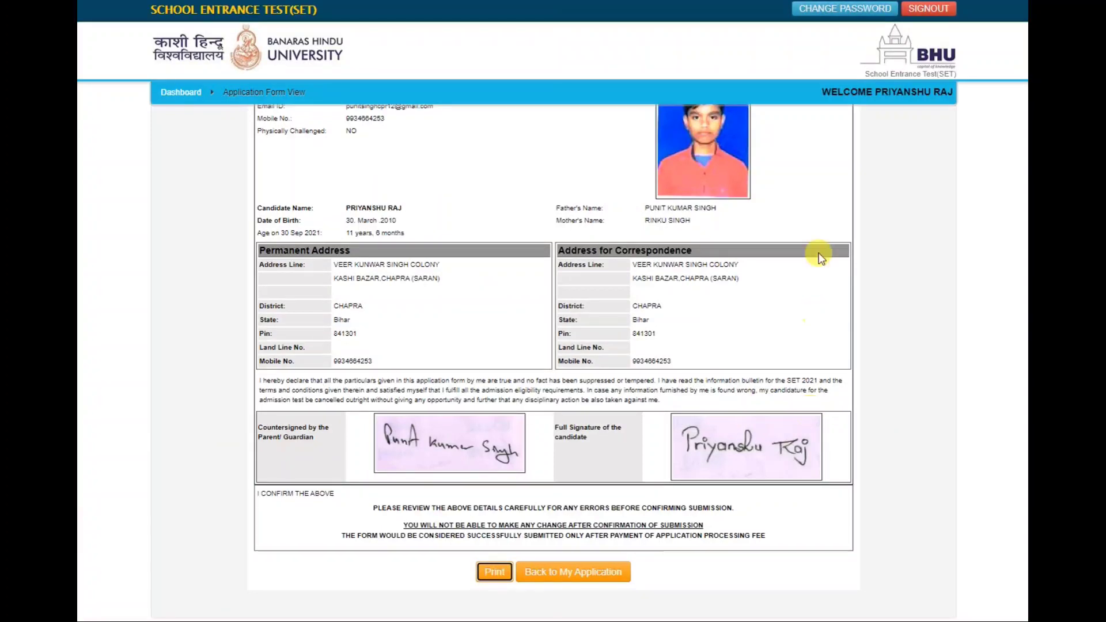
# Step: Print the form to Save as PDF, saving 'BANARAS HINDU UNIVERSITY (SCHOOL)' on the Desktop
pyautogui.click(495, 573)
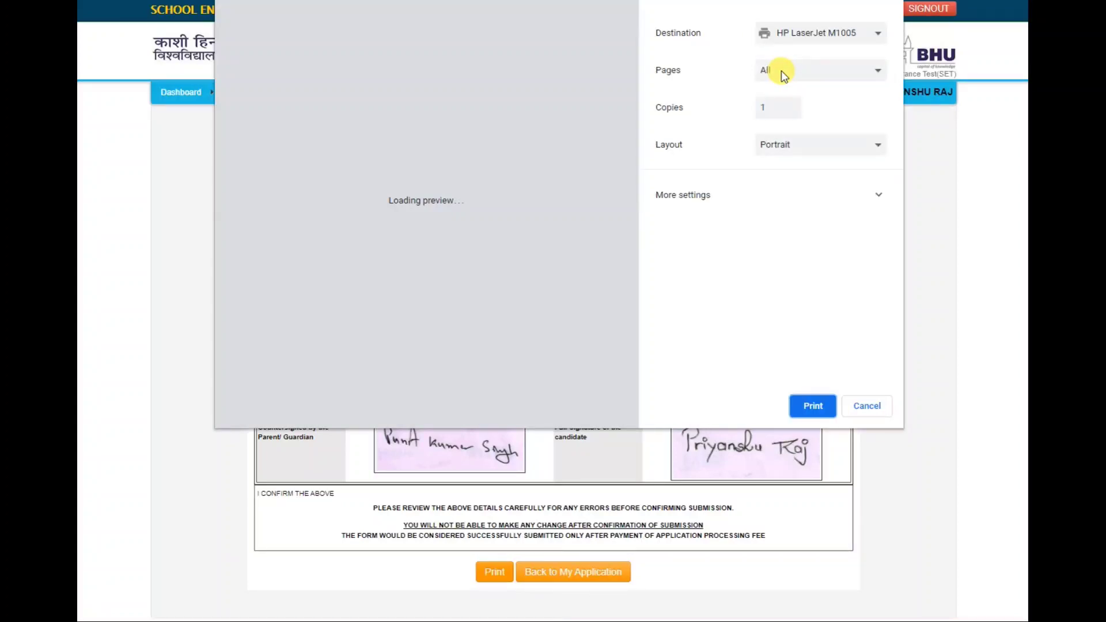
pyautogui.click(801, 31)
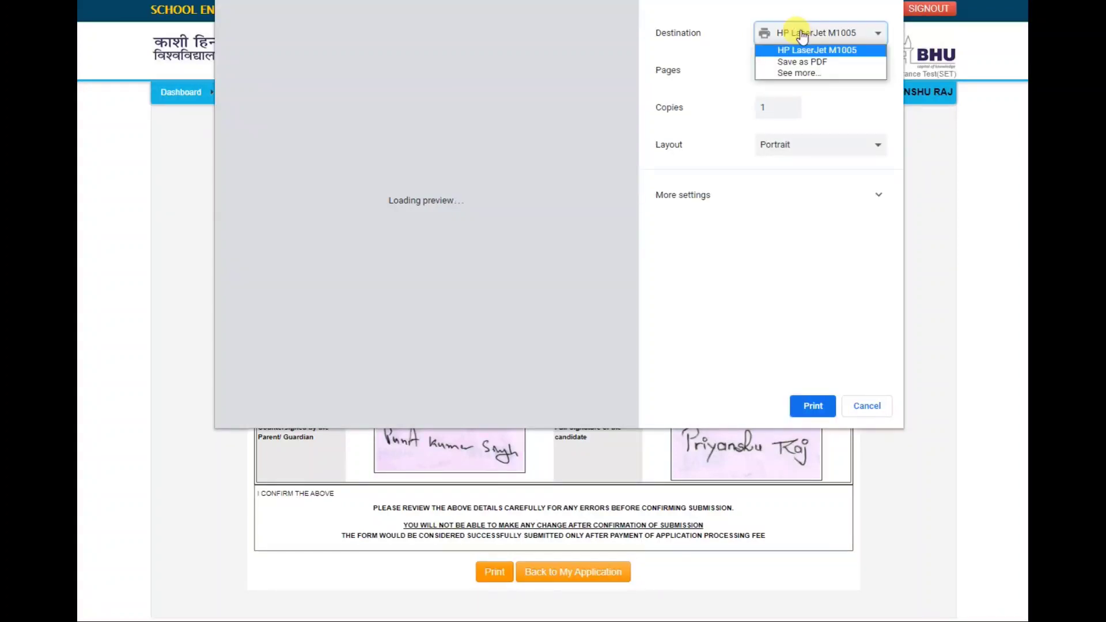
pyautogui.click(800, 61)
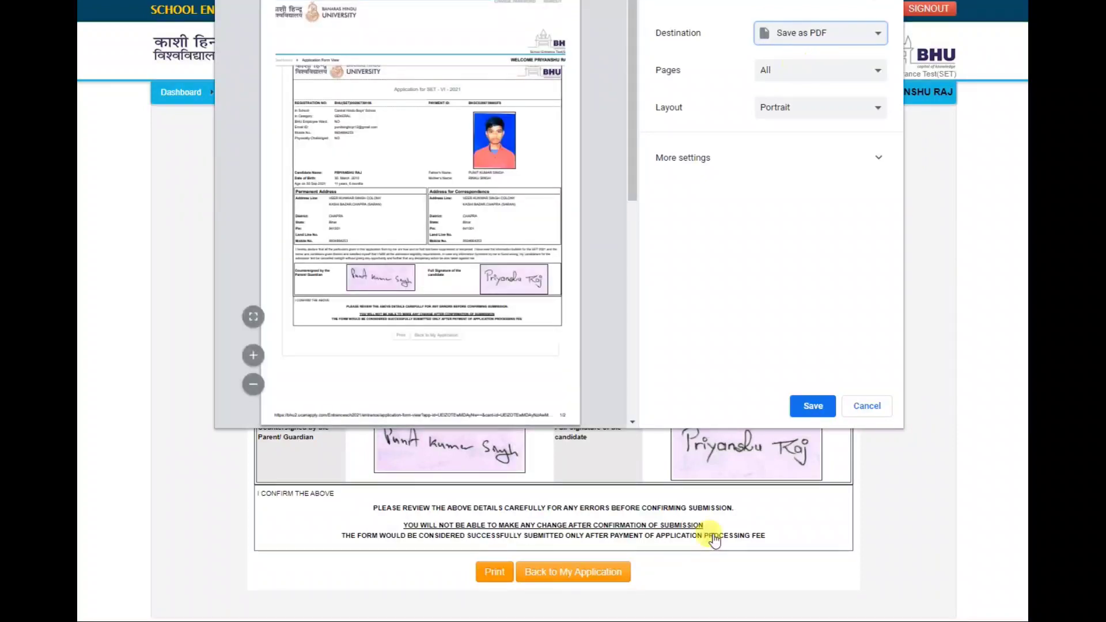
pyautogui.click(805, 409)
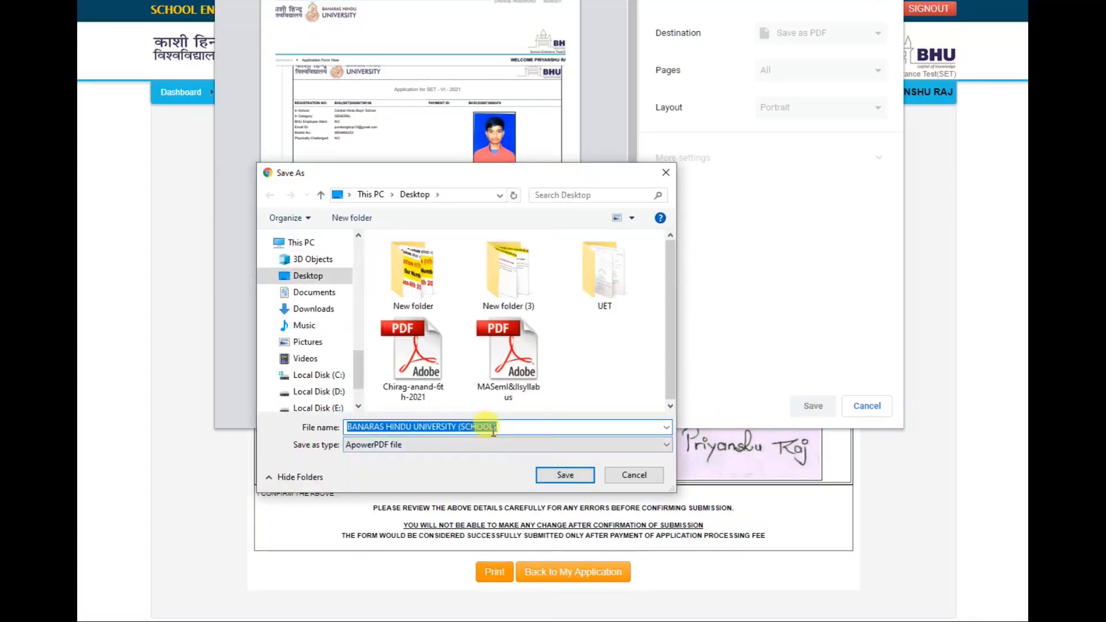
pyautogui.click(558, 475)
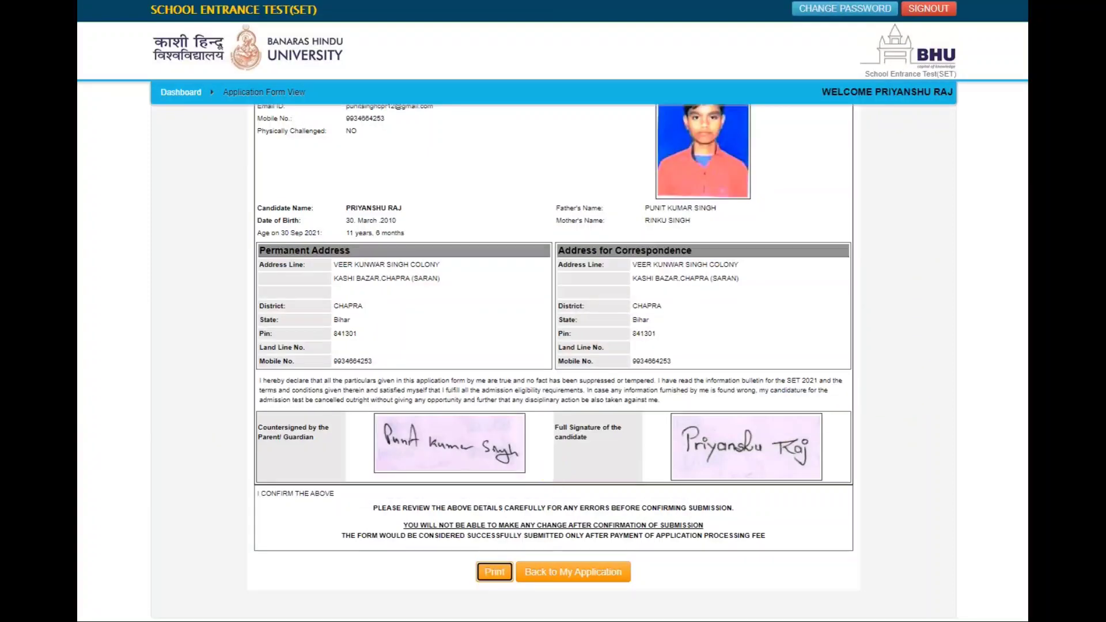
# Step: From the Dashboard's Payment Status, confirm the application shows ENTRANCE TEST FEE PAID and view it
pyautogui.scroll(4, 553, 357)
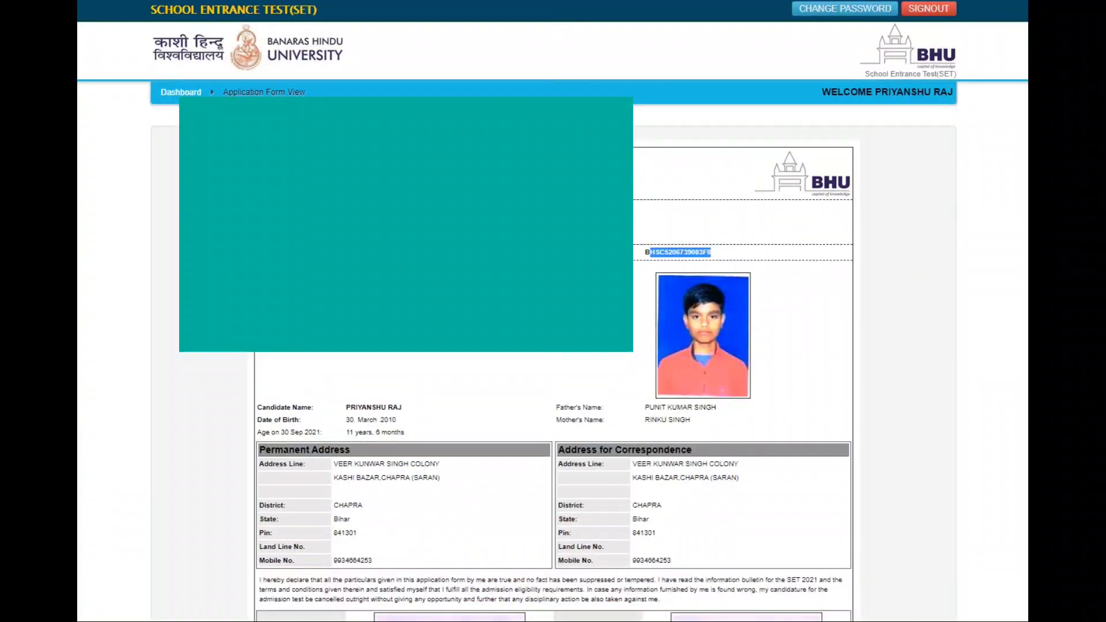
pyautogui.click(174, 98)
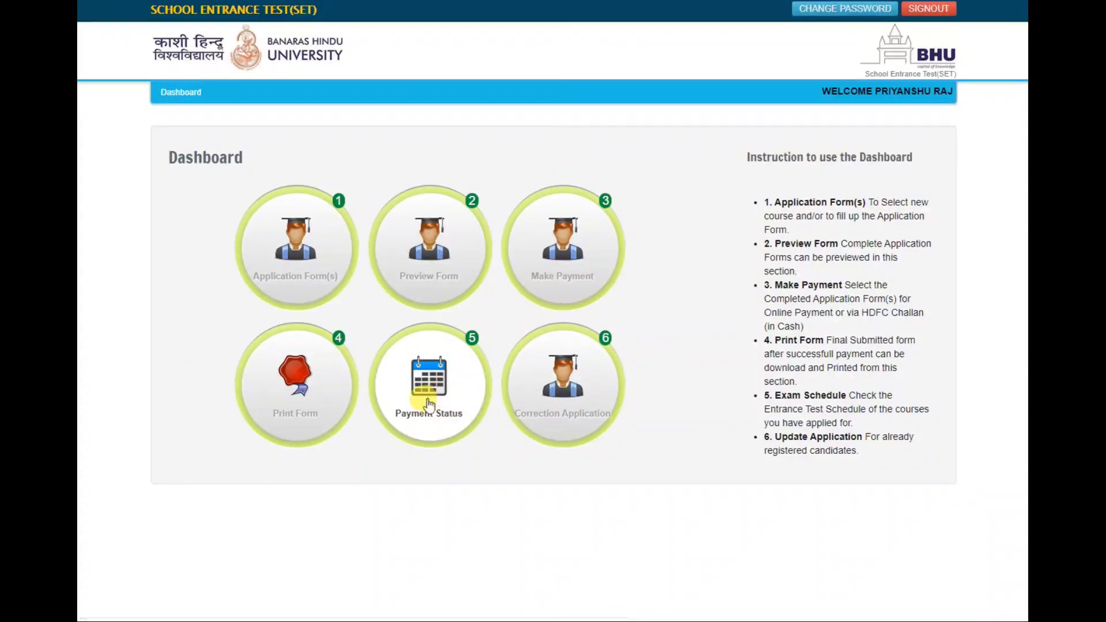
pyautogui.click(429, 405)
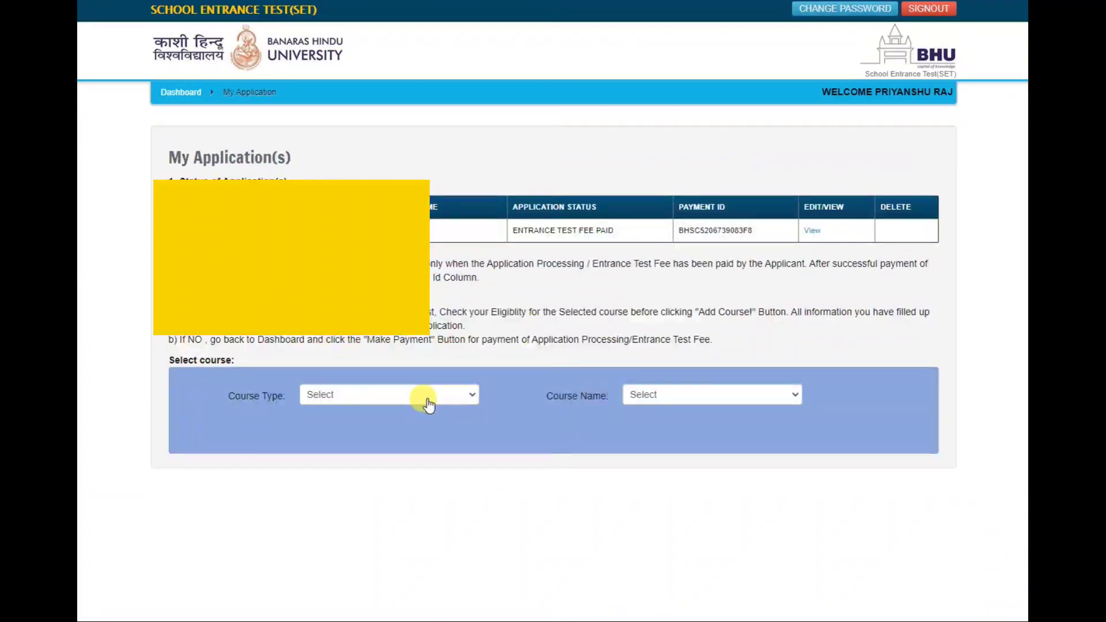
pyautogui.moveTo(760, 230); pyautogui.dragTo(676, 230)
pyautogui.click(812, 231)
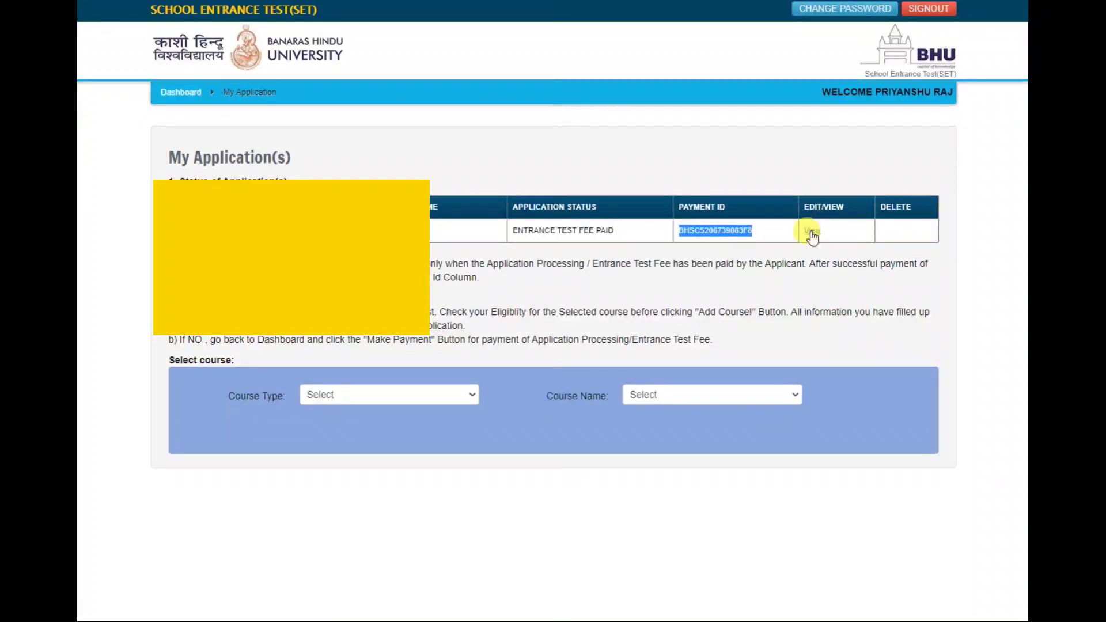